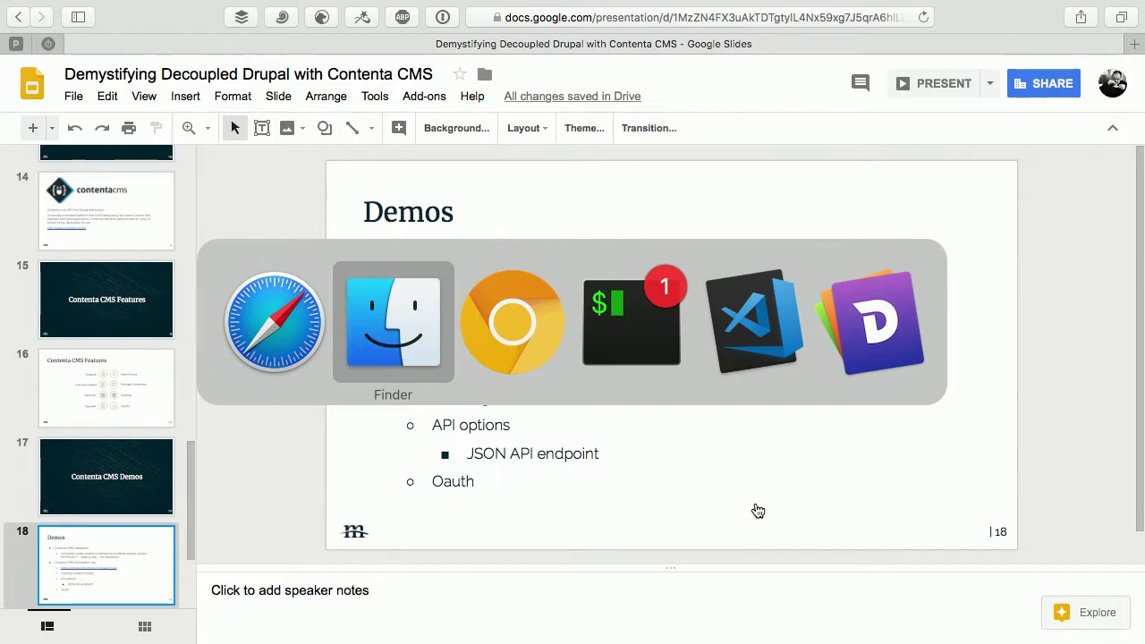
Switch from the slide deck to the Chrome Canary window and bring up the Stockwatch API login form
{"action": "key", "text": "Escape"}
{"action": "key", "text": "cmd+Tab"}
{"action": "key", "text": "super+Tab"}
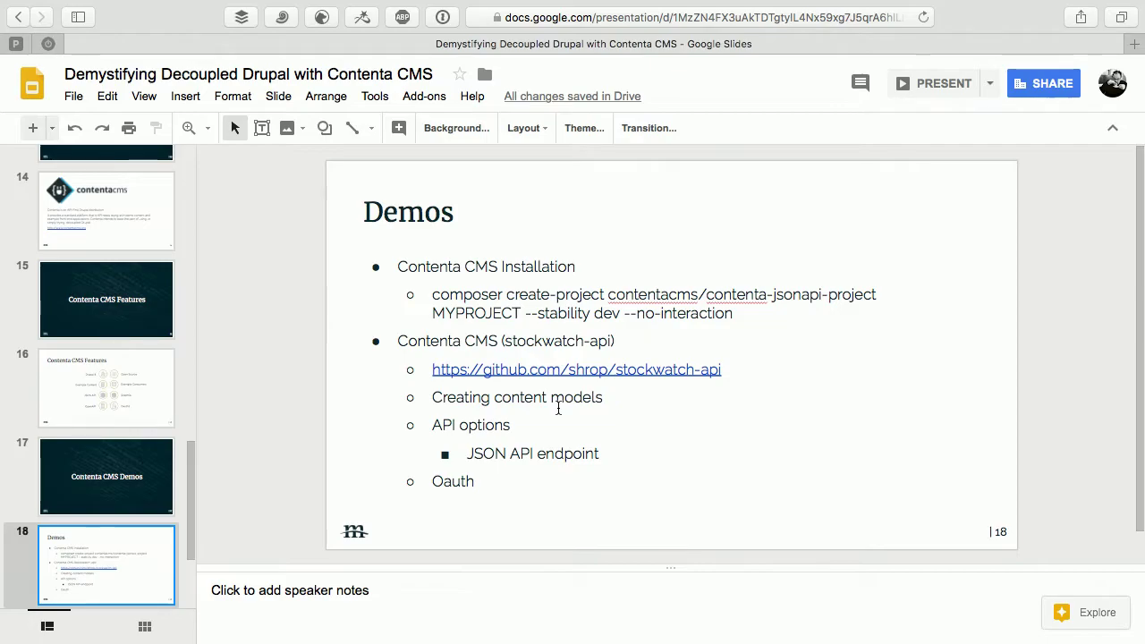
{"action": "key", "text": "super+Tab"}
{"action": "key", "text": "super+Tab"}
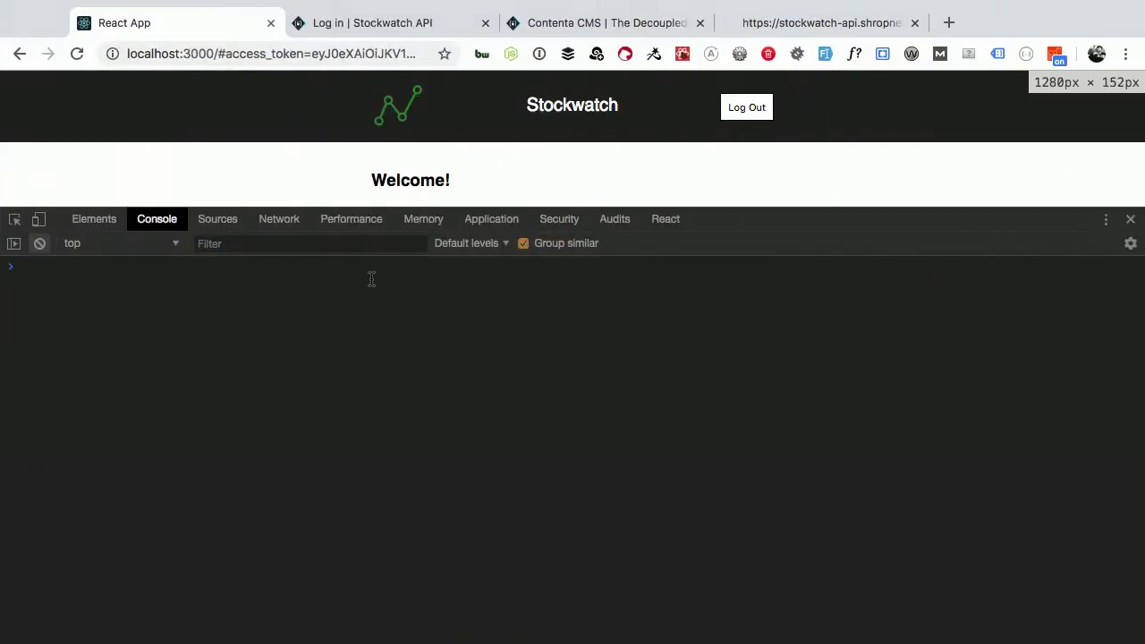
{"action": "left_click", "coordinate": [416, 25]}
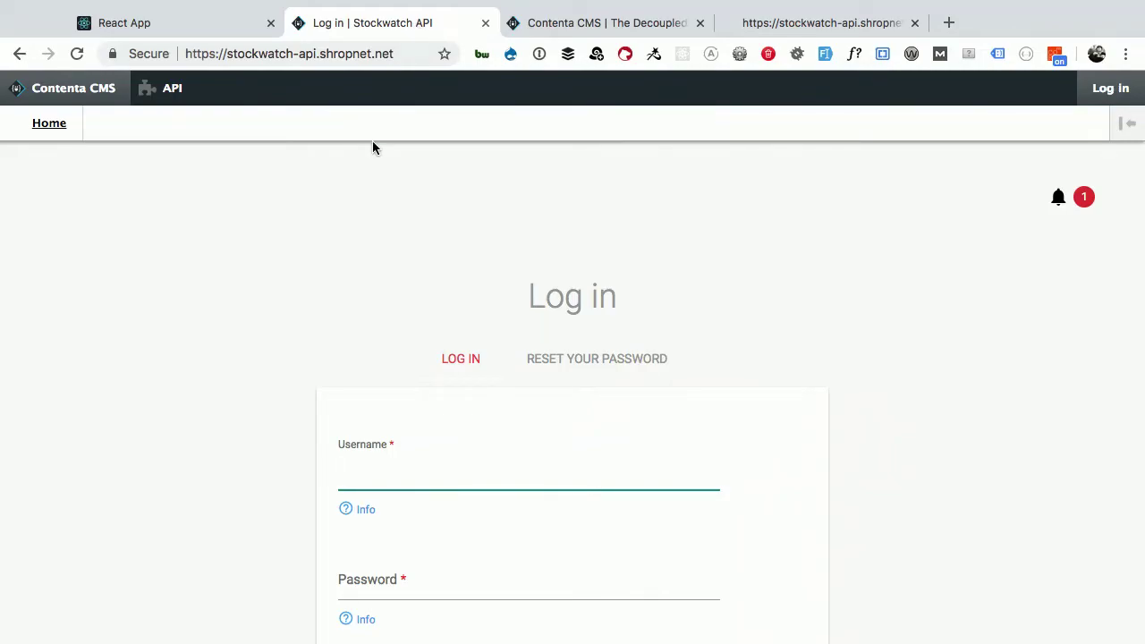
{"action": "scroll", "coordinate": [396, 338], "scroll_direction": "down", "scroll_amount": 2}
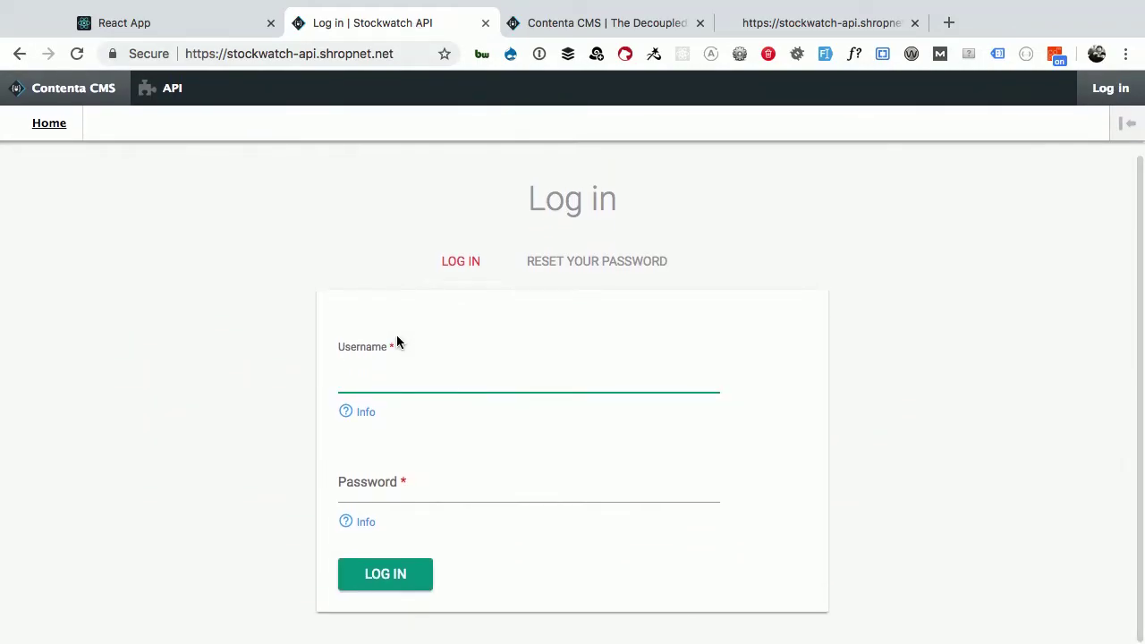
Unlock 1Password with the master password, fill in the saved admin username and password, and log in to Stockwatch API
{"action": "key", "text": "super+backslash"}
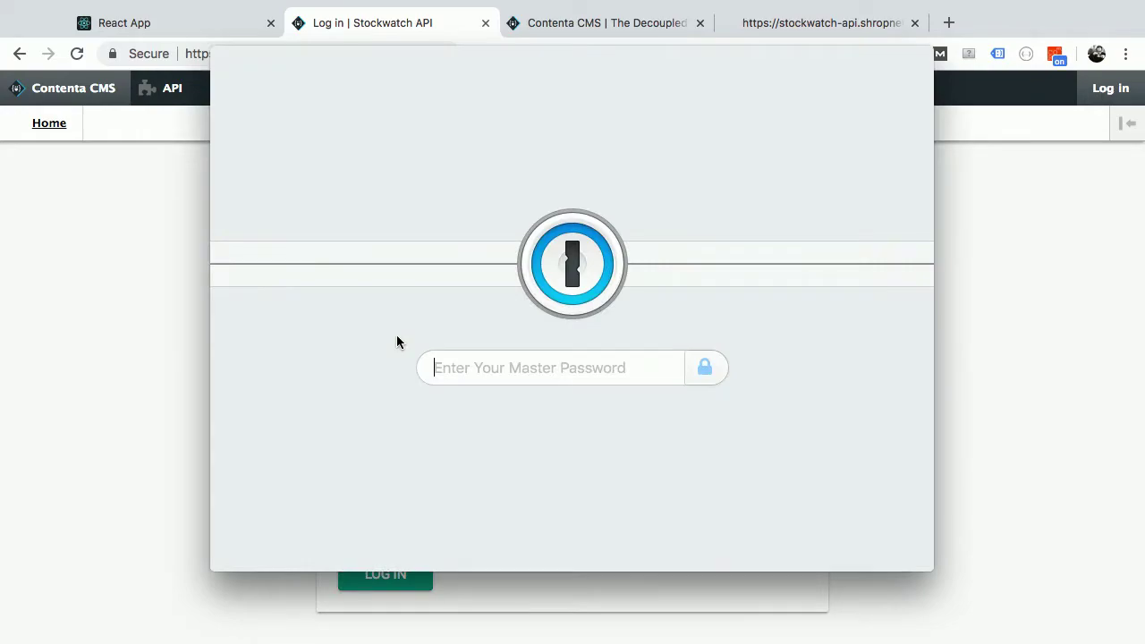
{"action": "type", "text": "••••••••••"}
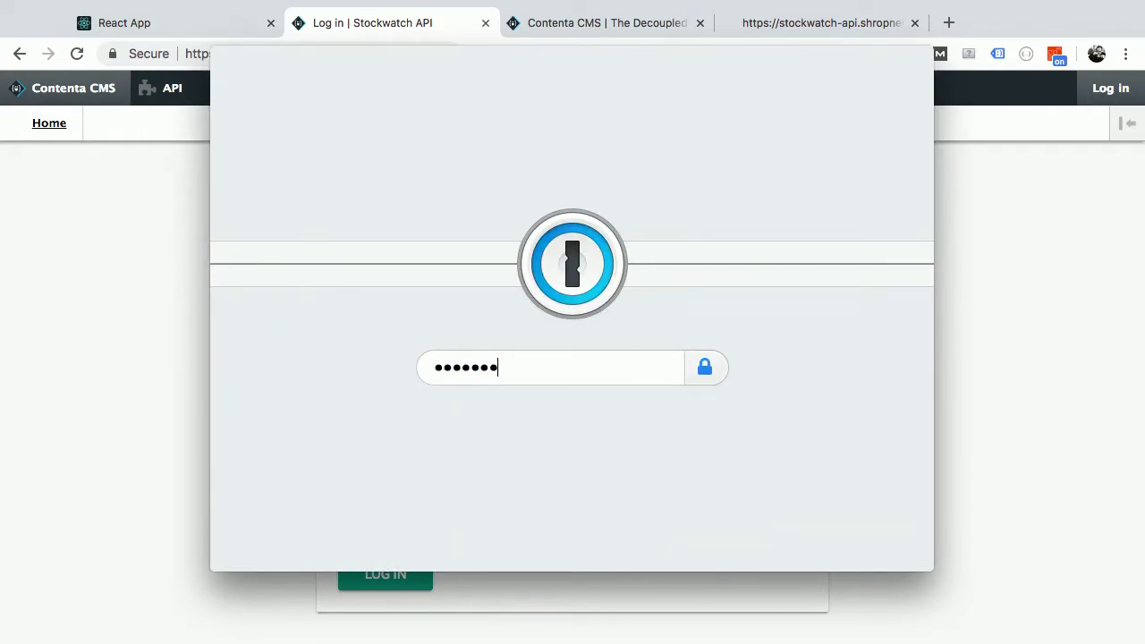
{"action": "type", "text": "•••••••••••"}
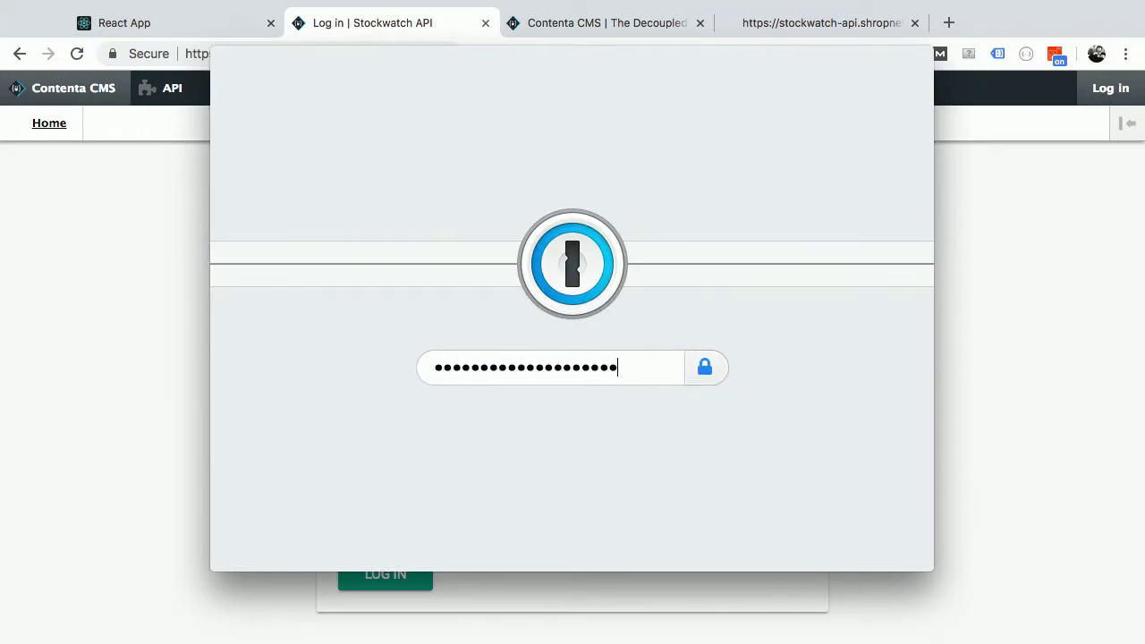
{"action": "type", "text": "•••••••"}
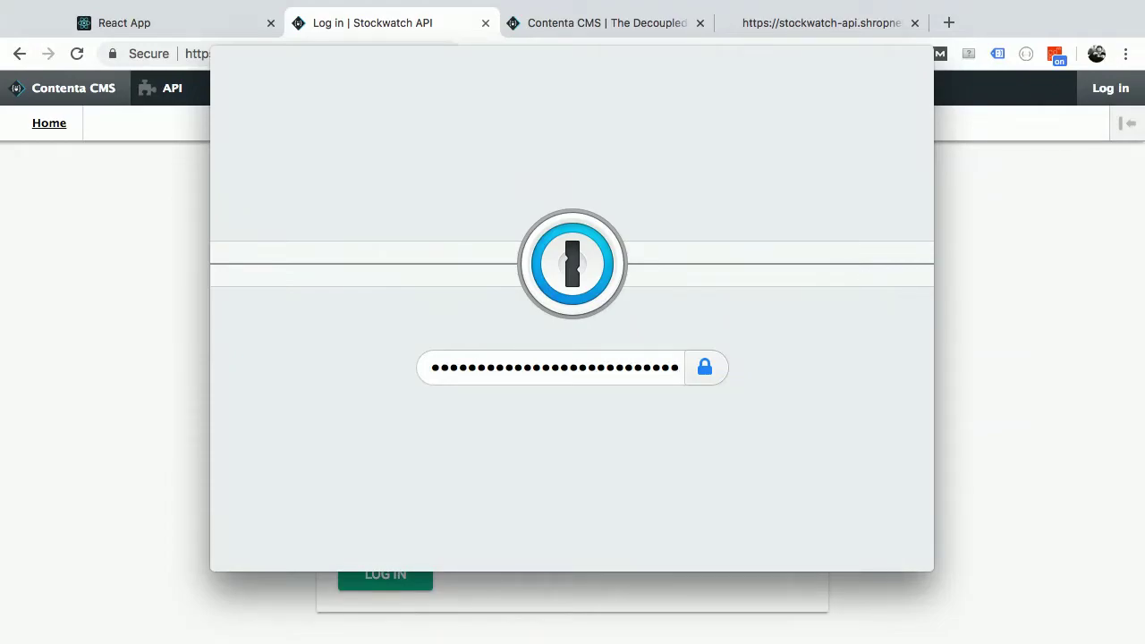
{"action": "key", "text": "super+a"}
{"action": "type", "text": "••••••••••"}
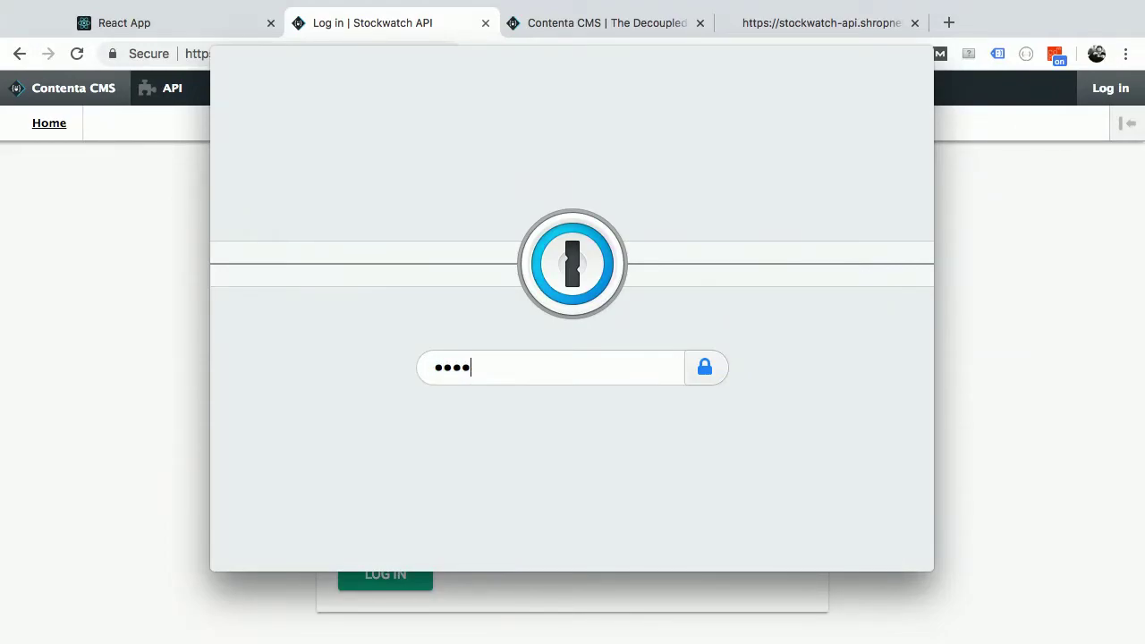
{"action": "type", "text": "•••••••••••"}
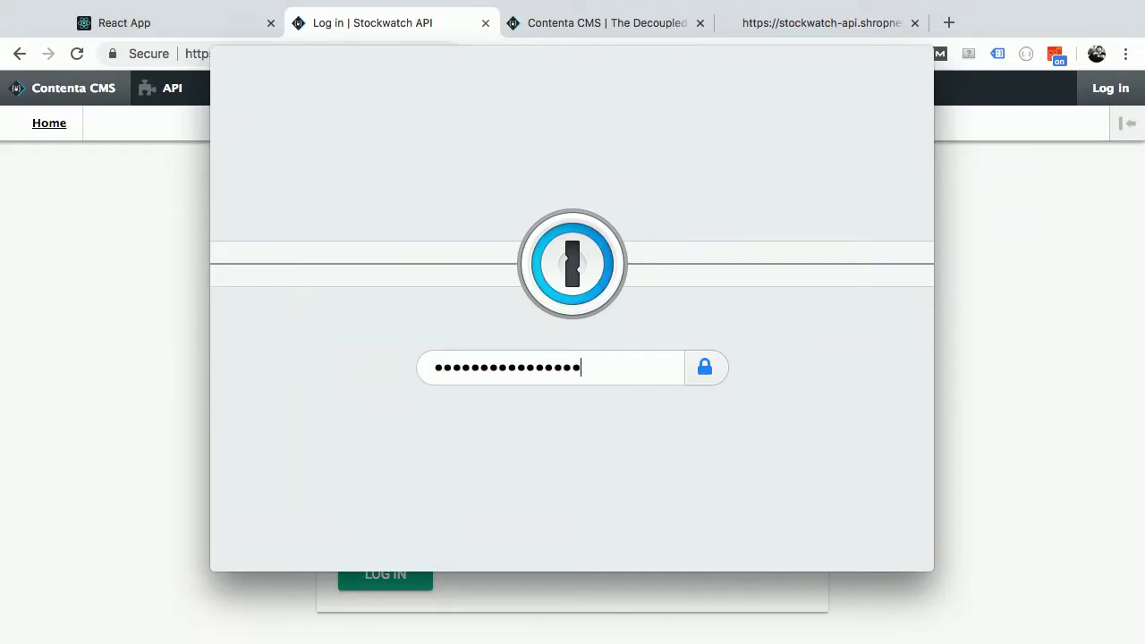
{"action": "type", "text": "••••••"}
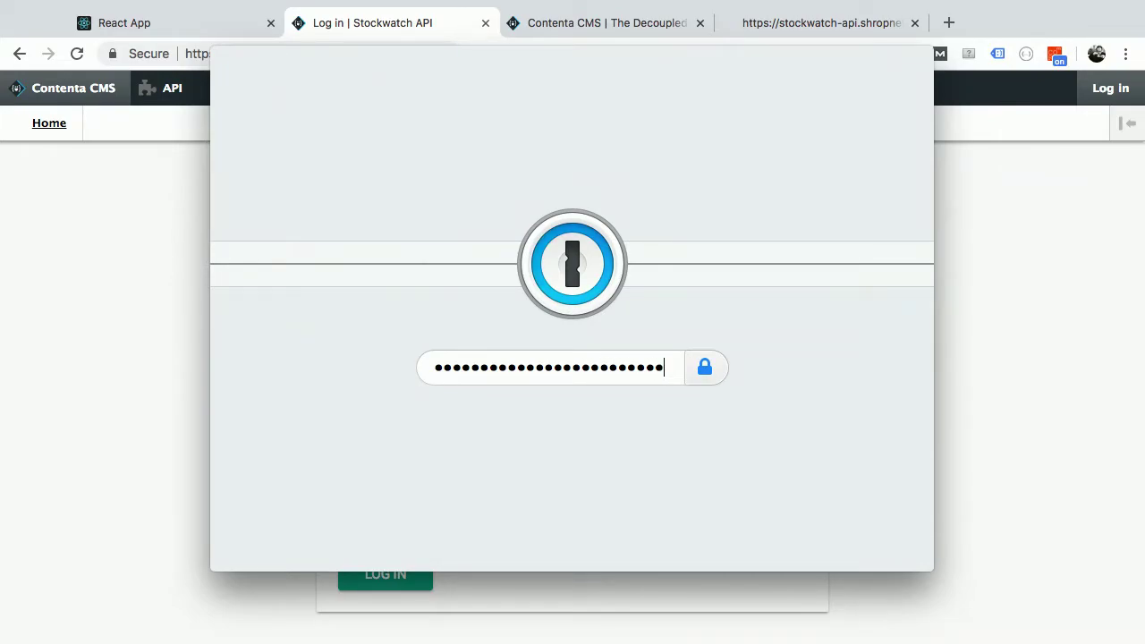
{"action": "type", "text": "••"}
{"action": "key", "text": "Return"}
{"action": "key", "text": "Return"}
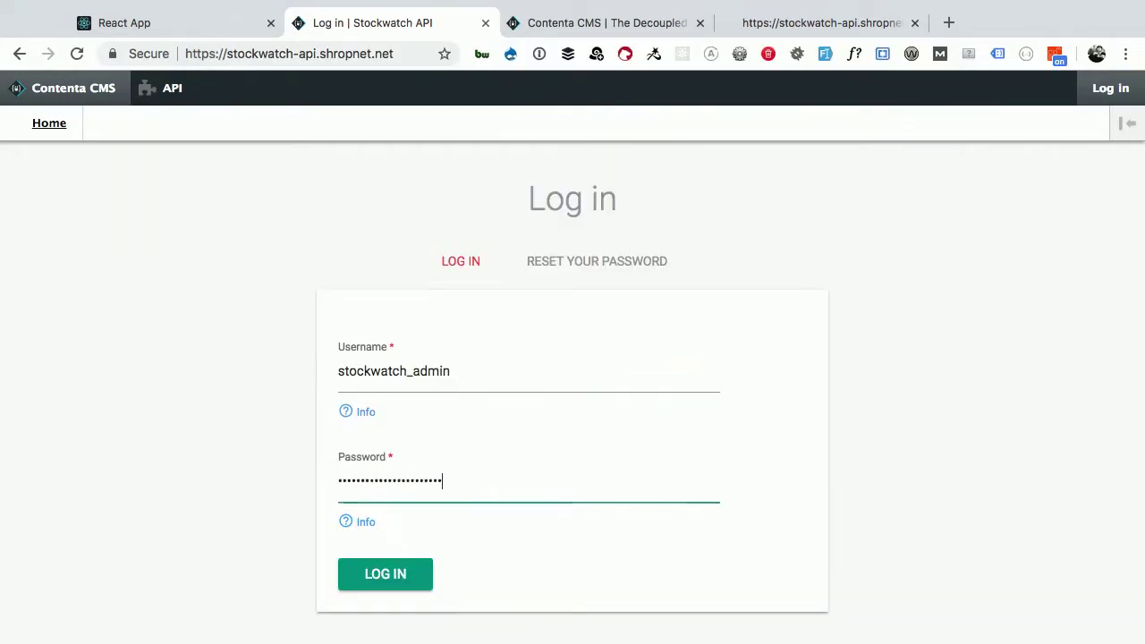
{"action": "key", "text": "Return"}
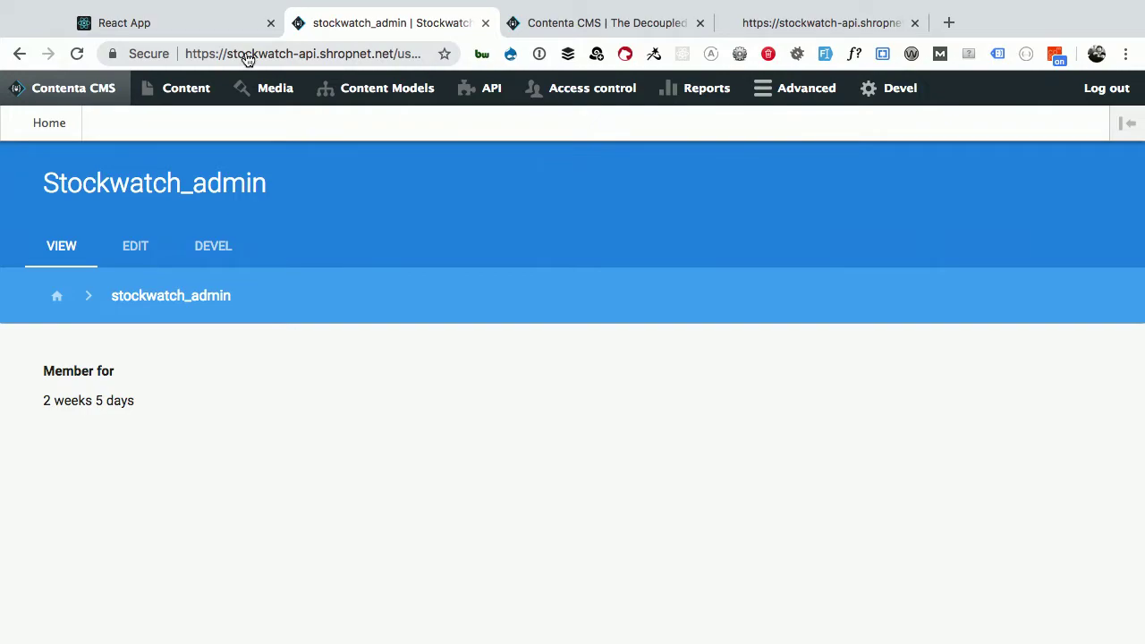
Open the form for adding new Stock content
{"action": "key", "text": "super+Tab"}
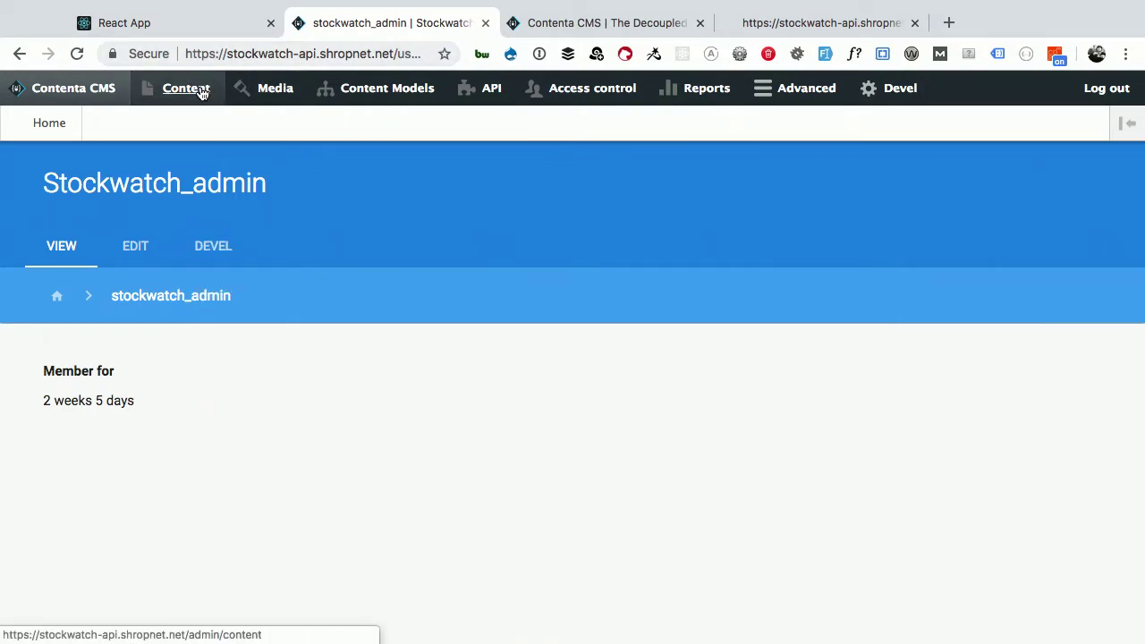
{"action": "left_click", "coordinate": [203, 93]}
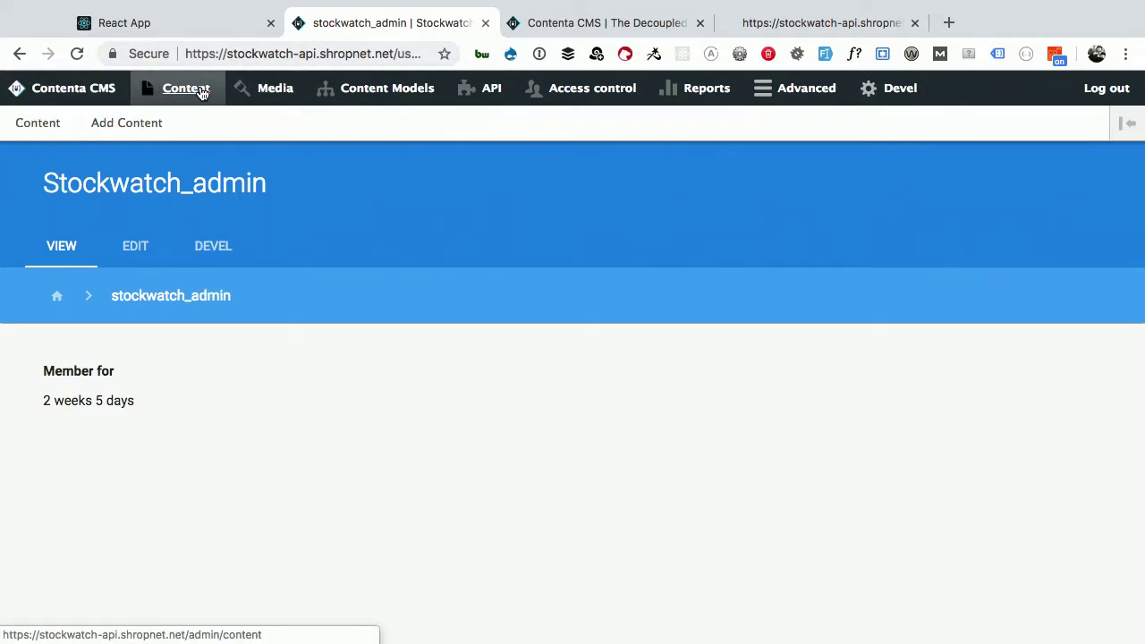
{"action": "left_click", "coordinate": [112, 126]}
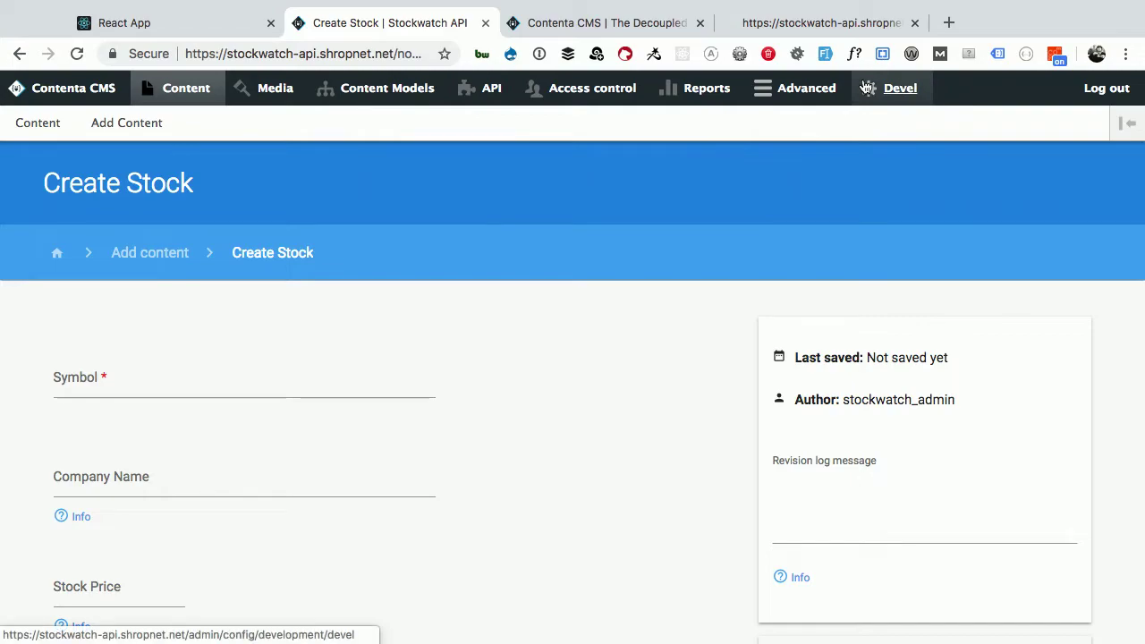
Open the Stock content type from the site structure's content types for editing and view its fields
{"action": "left_click", "coordinate": [805, 87]}
{"action": "left_click", "coordinate": [150, 123]}
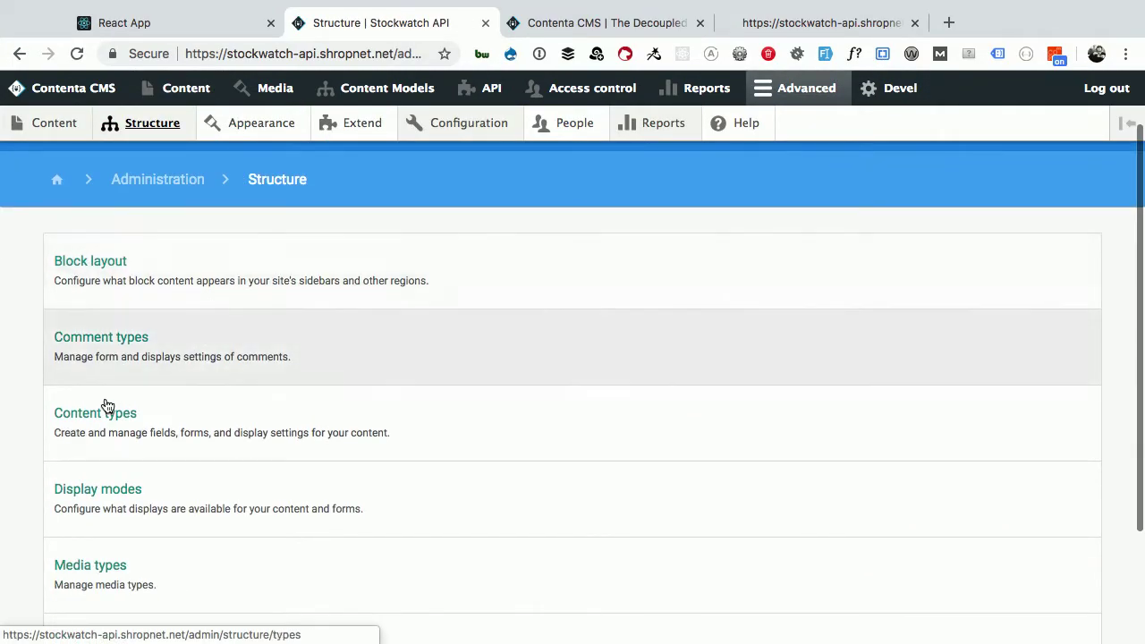
{"action": "left_click", "coordinate": [87, 414]}
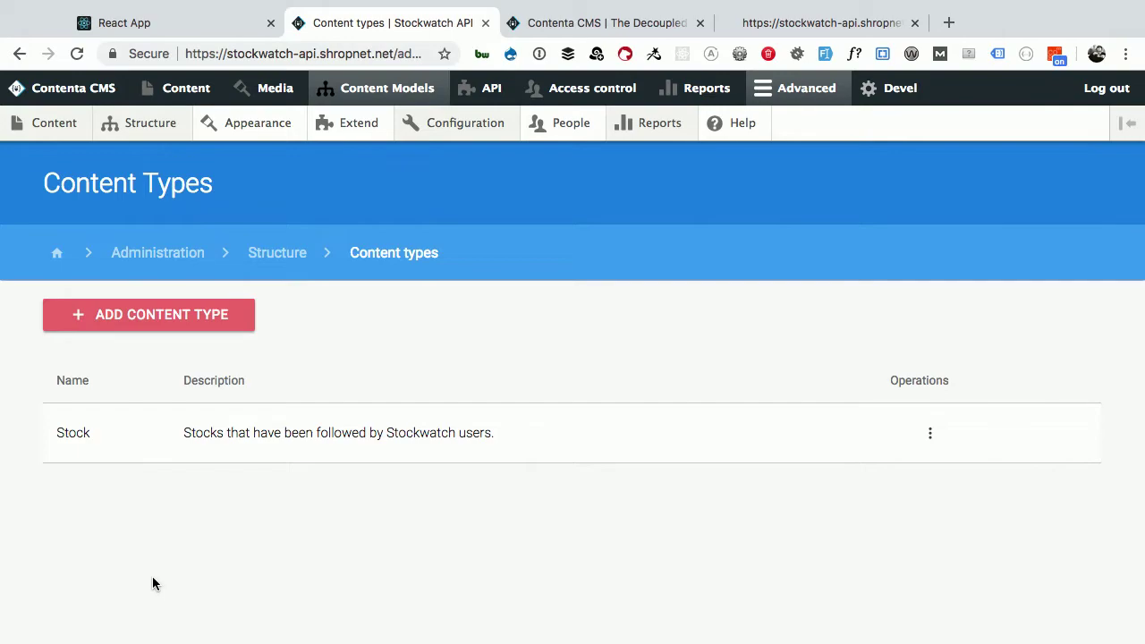
{"action": "left_click", "coordinate": [928, 435]}
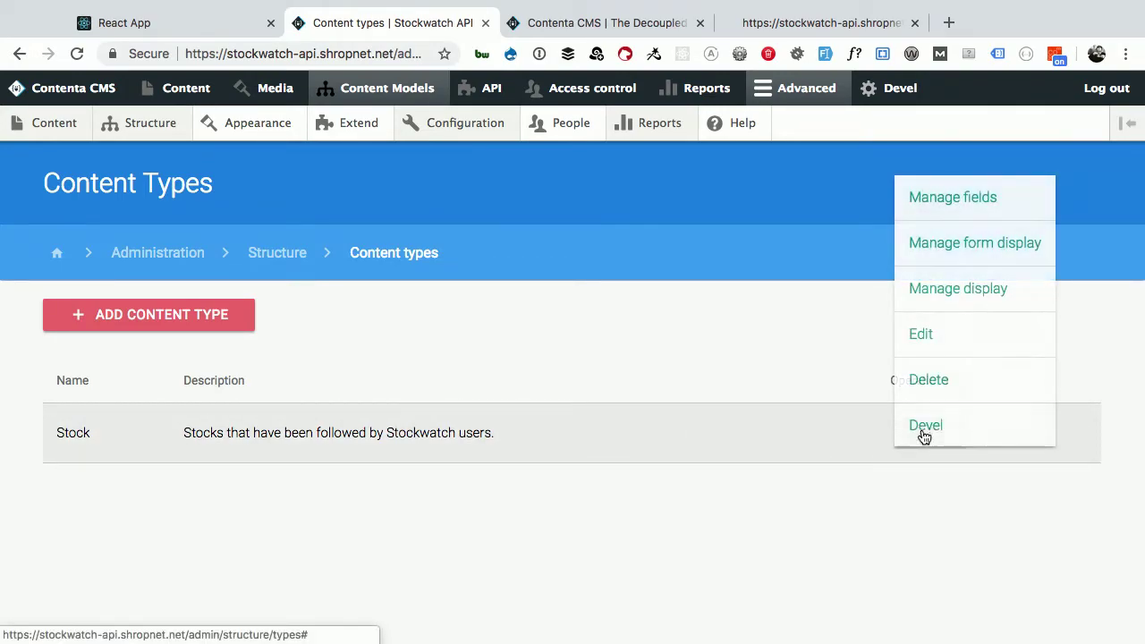
{"action": "left_click", "coordinate": [926, 335]}
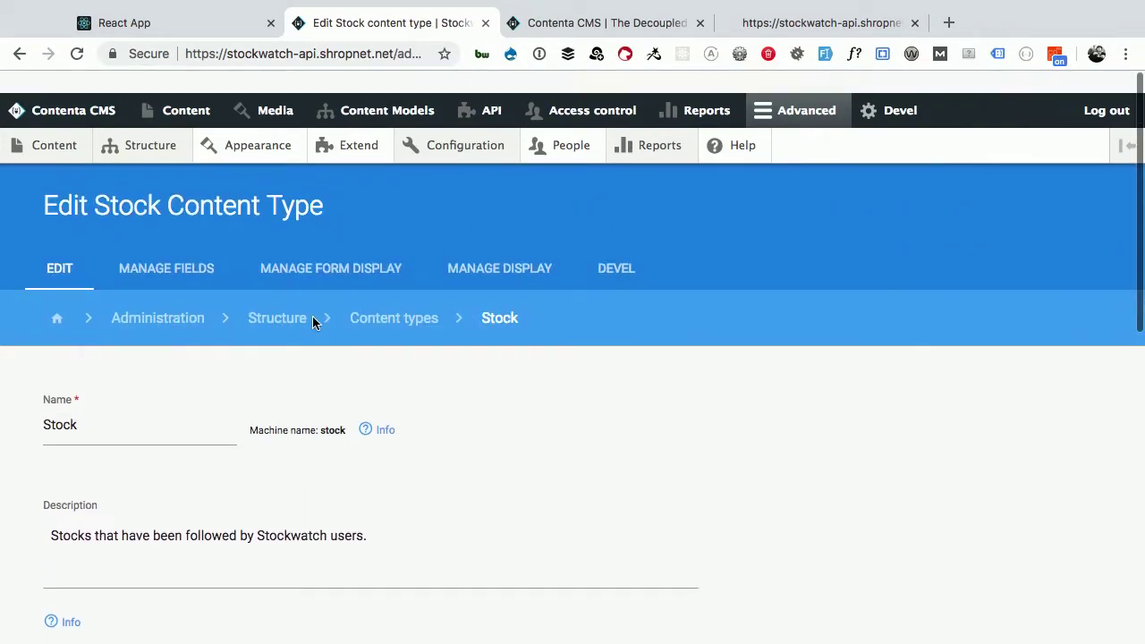
{"action": "left_click", "coordinate": [197, 246]}
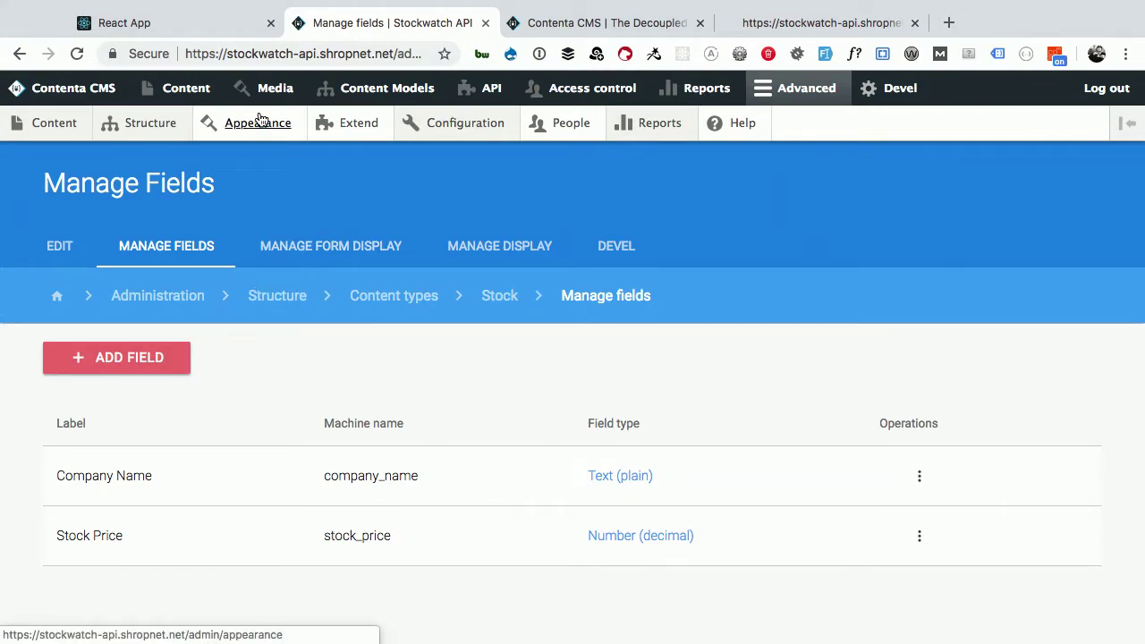
Review the Stock content type's edit settings, including its submission form settings, and return to the content types list
{"action": "mouse_move", "coordinate": [155, 132]}
{"action": "left_click", "coordinate": [58, 248]}
{"action": "scroll", "coordinate": [152, 421], "scroll_direction": "down", "scroll_amount": 3}
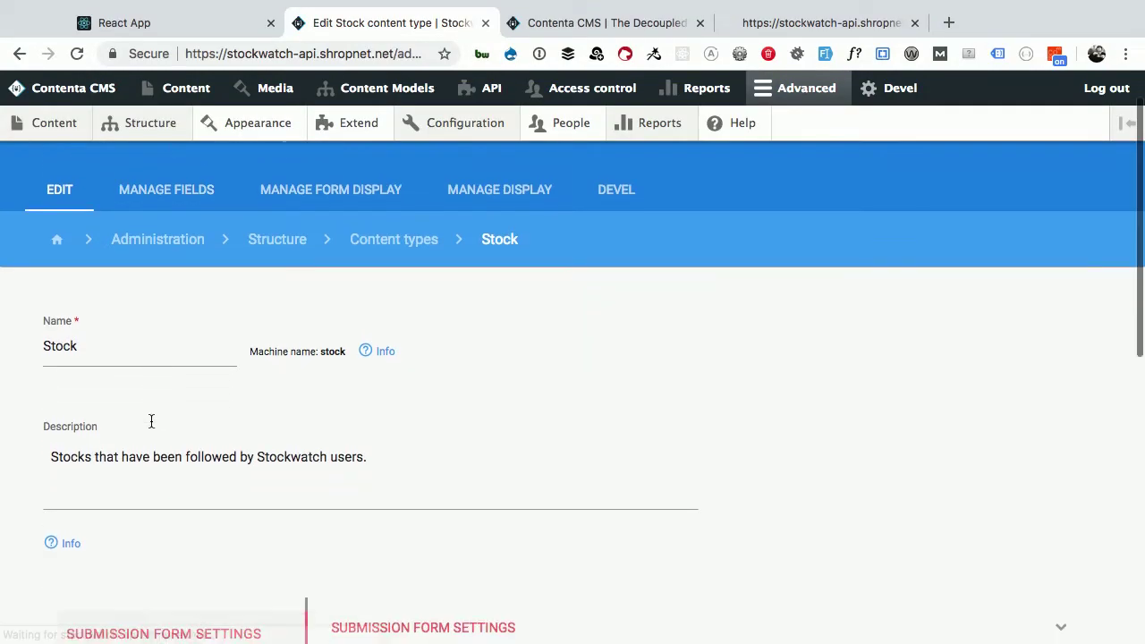
{"action": "scroll", "coordinate": [151, 420], "scroll_direction": "up", "scroll_amount": 3}
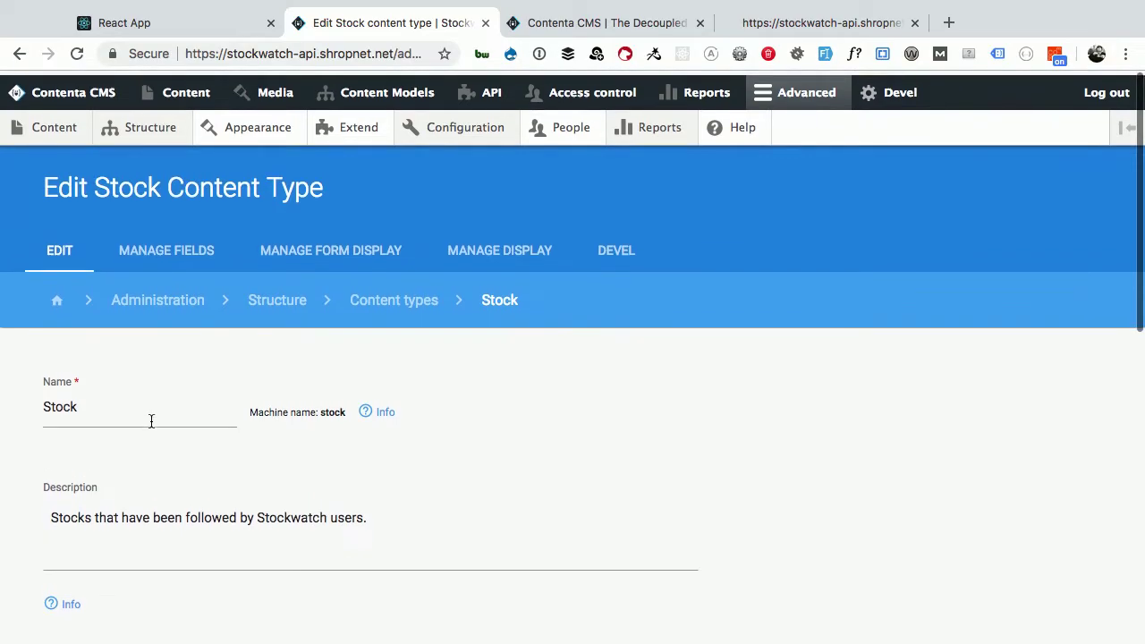
{"action": "scroll", "coordinate": [258, 277], "scroll_direction": "down", "scroll_amount": 2}
{"action": "scroll", "coordinate": [258, 276], "scroll_direction": "down", "scroll_amount": 6}
{"action": "scroll", "coordinate": [259, 277], "scroll_direction": "up", "scroll_amount": 3}
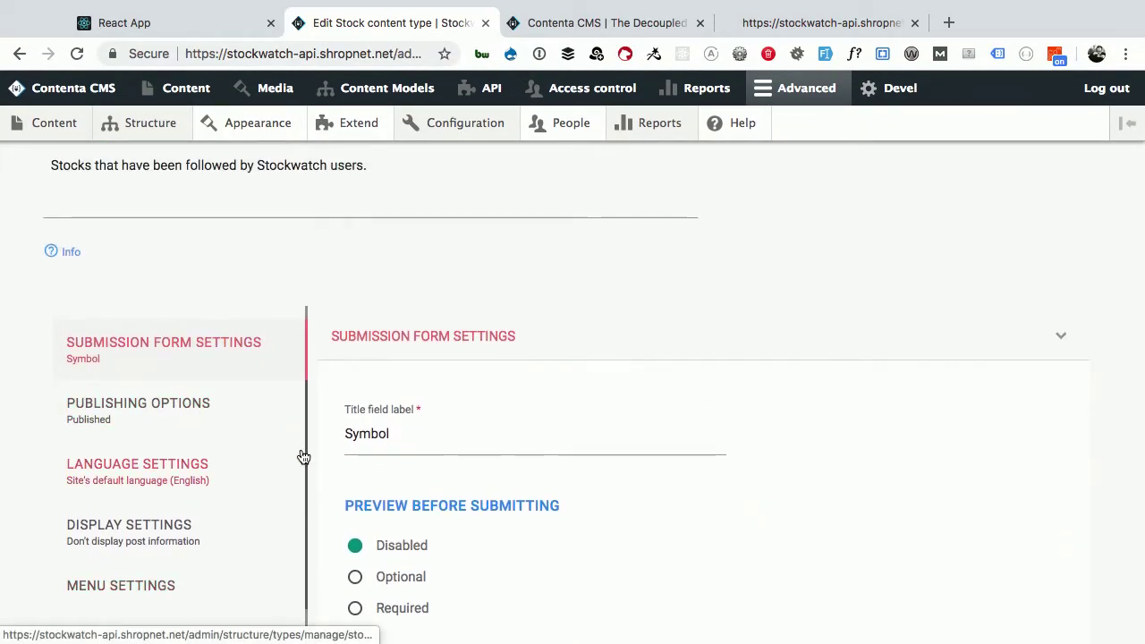
{"action": "scroll", "coordinate": [302, 455], "scroll_direction": "up", "scroll_amount": 8}
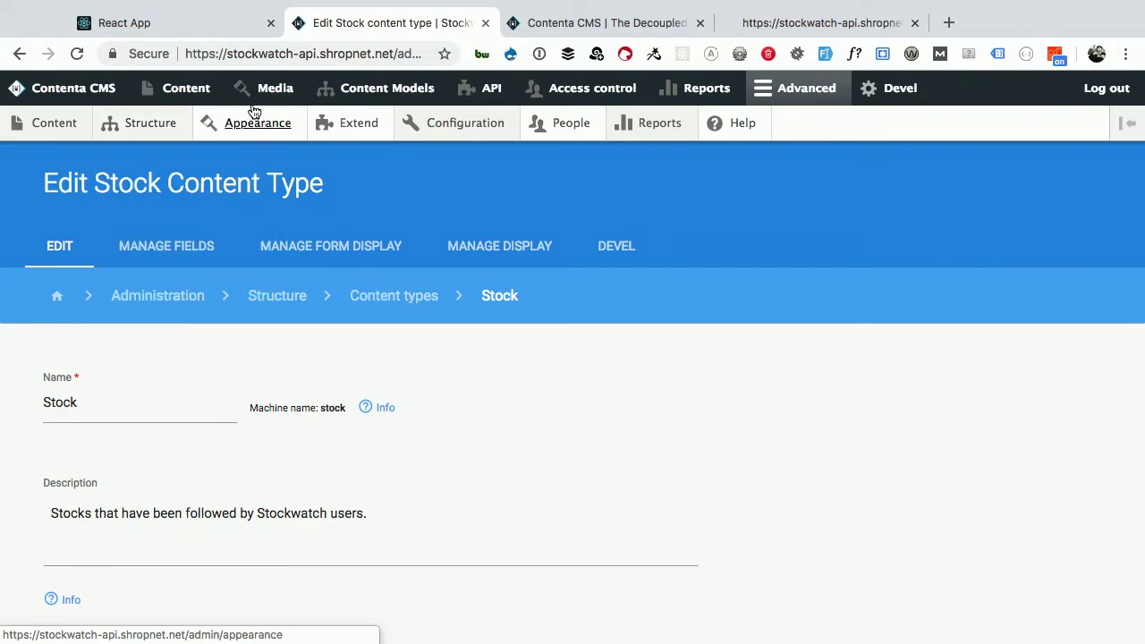
{"action": "left_click", "coordinate": [373, 95]}
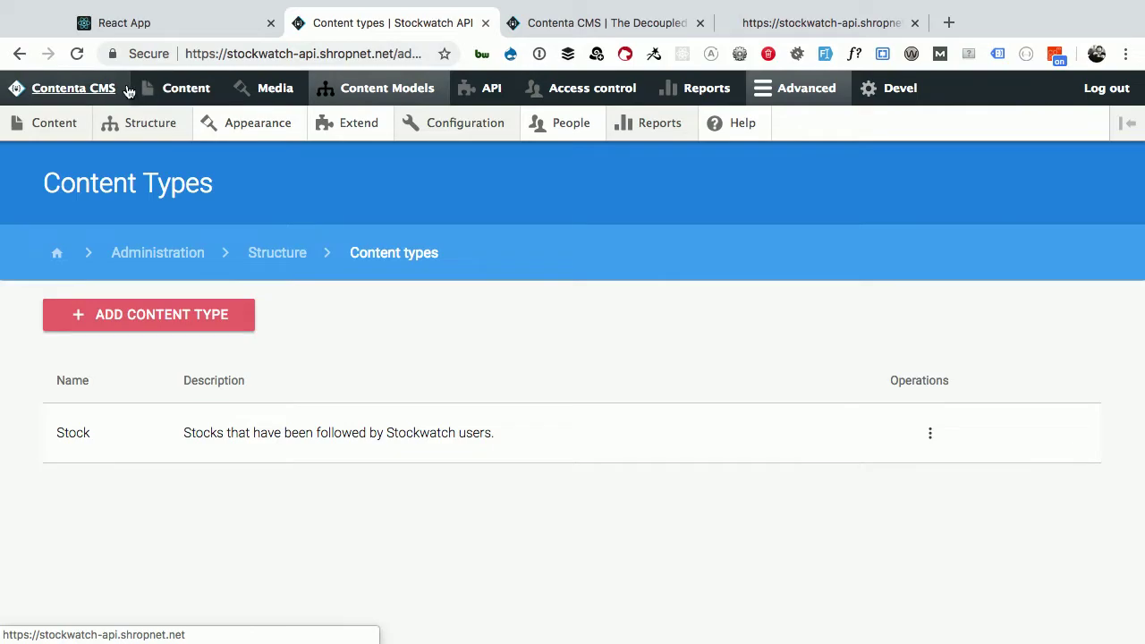
{"action": "key", "text": "super+Tab"}
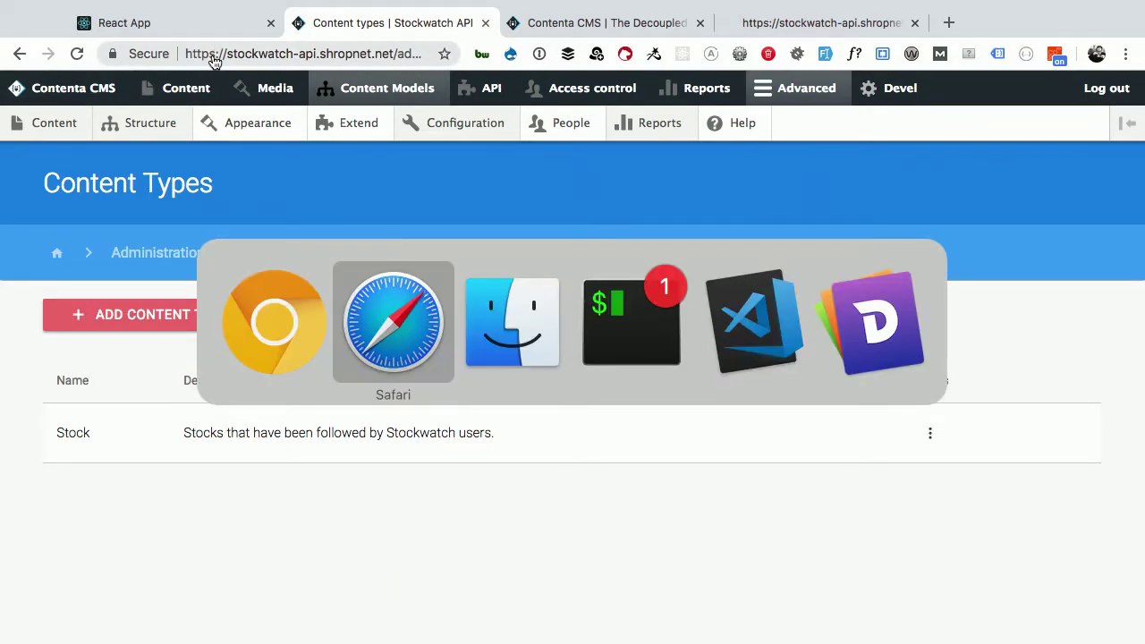
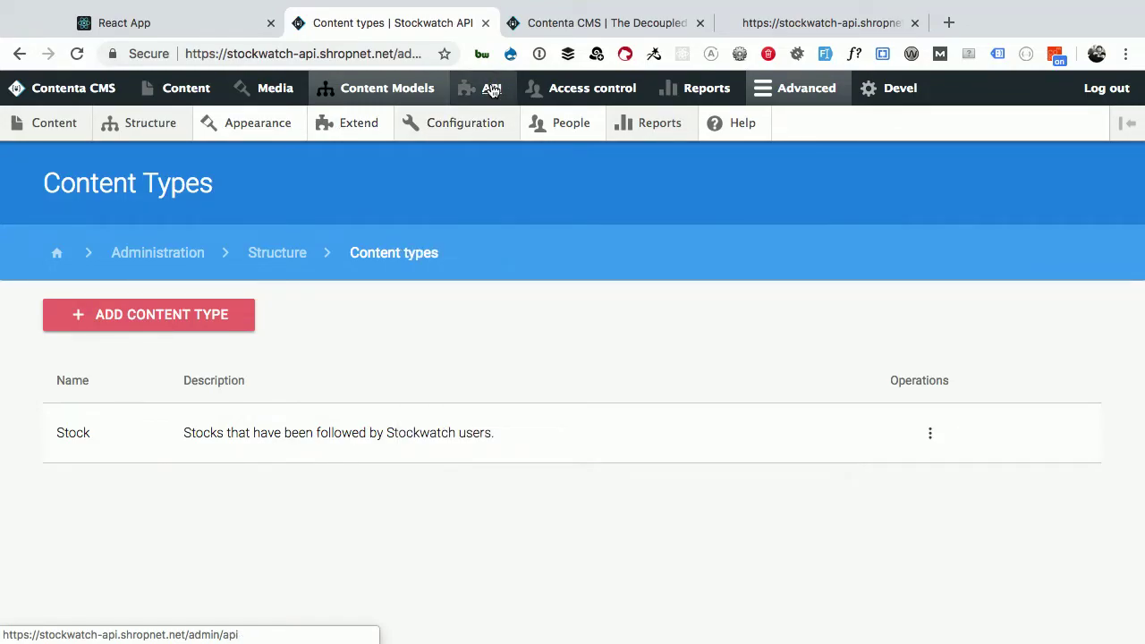
Open the API's authentication page and examine the curl command for retrieving an OAuth2 access token
{"action": "left_click", "coordinate": [491, 90]}
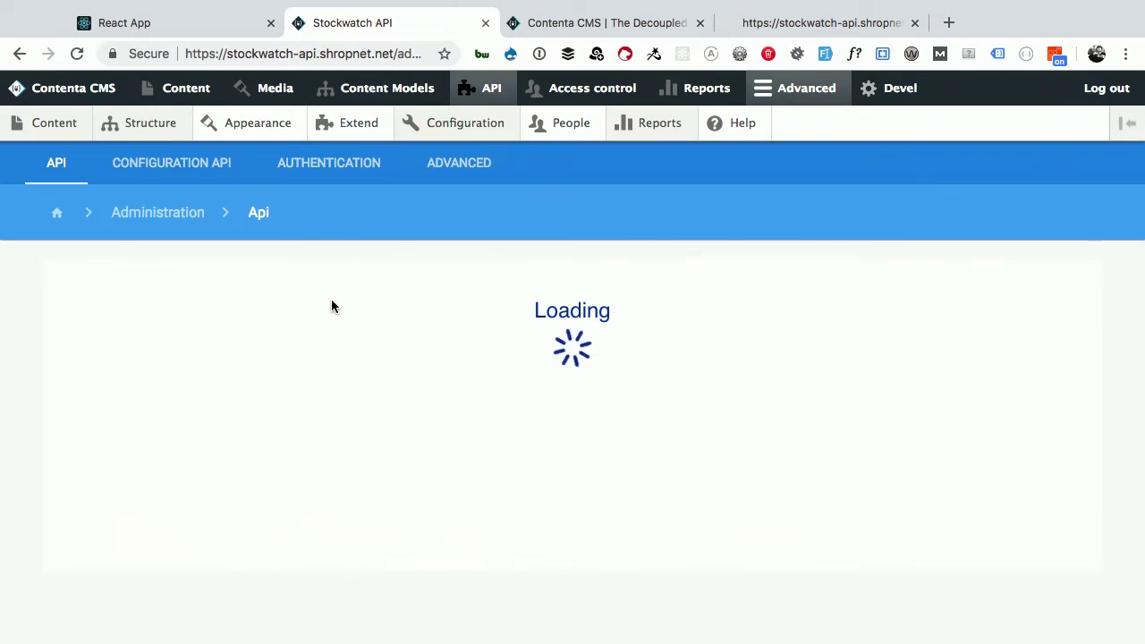
{"action": "left_click", "coordinate": [328, 165]}
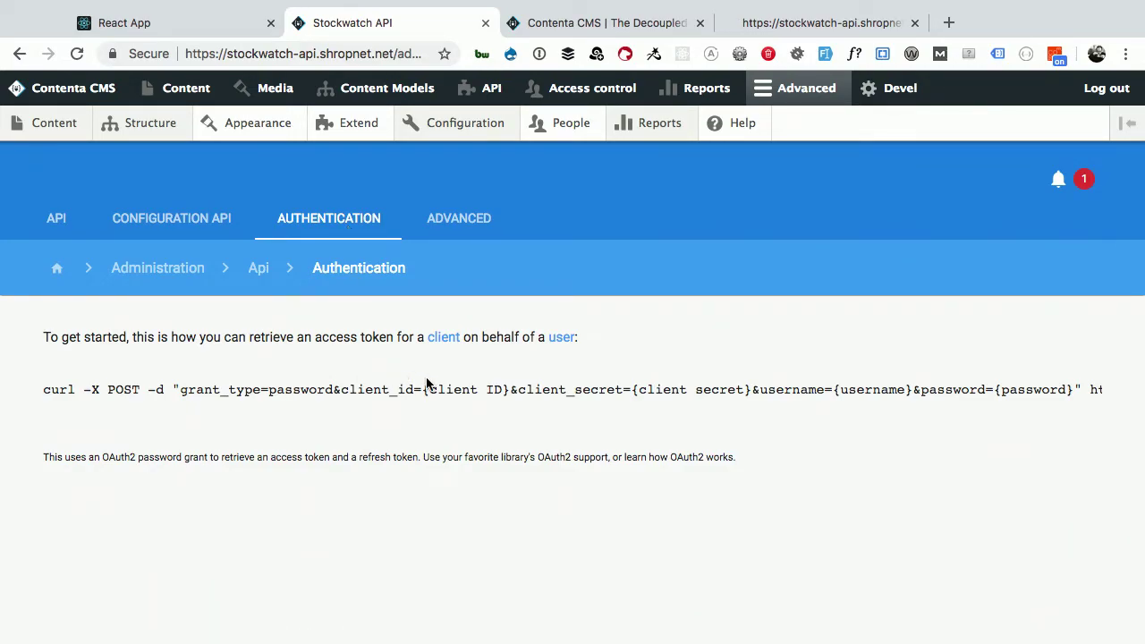
{"action": "triple_click", "coordinate": [505, 389]}
{"action": "scroll", "coordinate": [505, 389], "scroll_direction": "right", "scroll_amount": 2}
{"action": "left_click", "coordinate": [537, 386]}
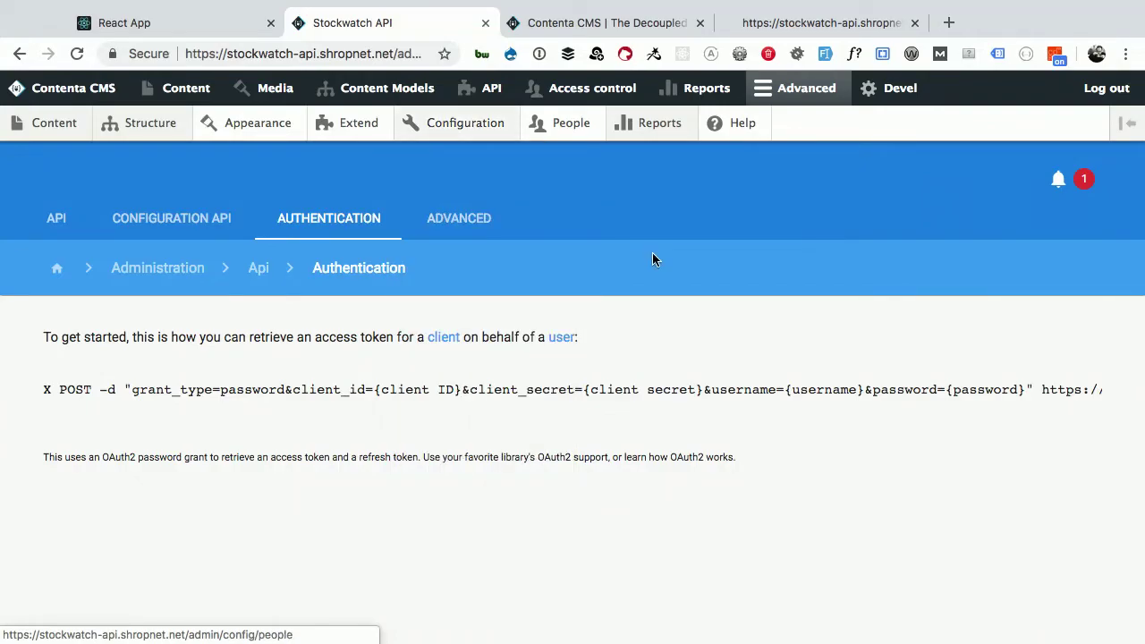
Examine the API's advanced options for accessing data, covering the JSON API and GraphQL descriptions
{"action": "left_click", "coordinate": [473, 220]}
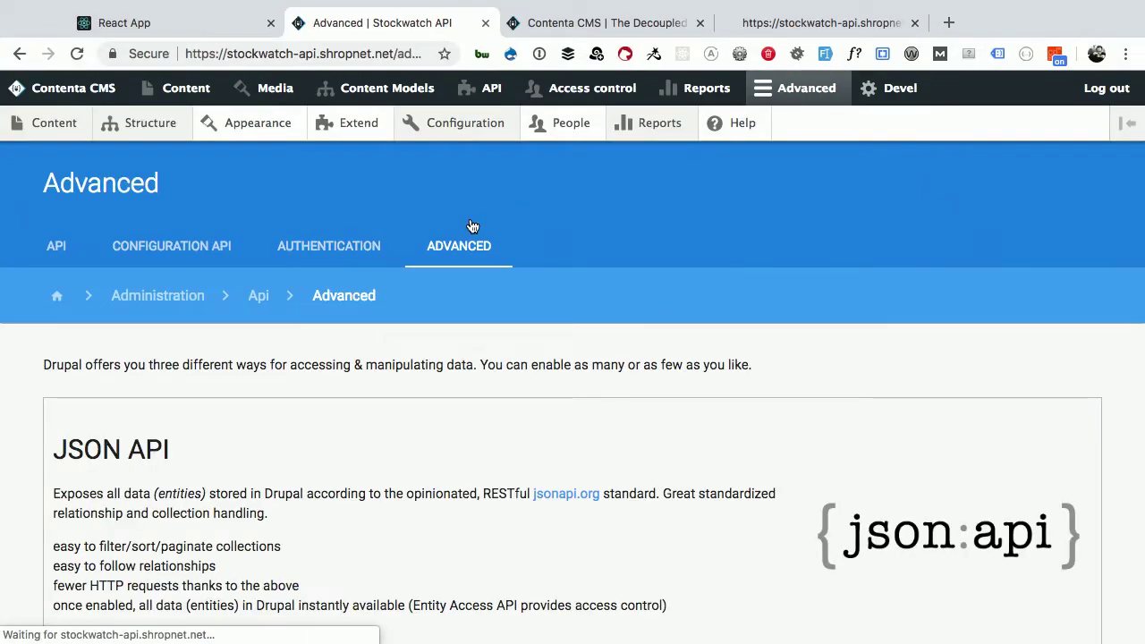
{"action": "scroll", "coordinate": [465, 365], "scroll_direction": "down", "scroll_amount": 1}
{"action": "scroll", "coordinate": [466, 365], "scroll_direction": "down", "scroll_amount": 1}
{"action": "scroll", "coordinate": [464, 364], "scroll_direction": "up", "scroll_amount": 1}
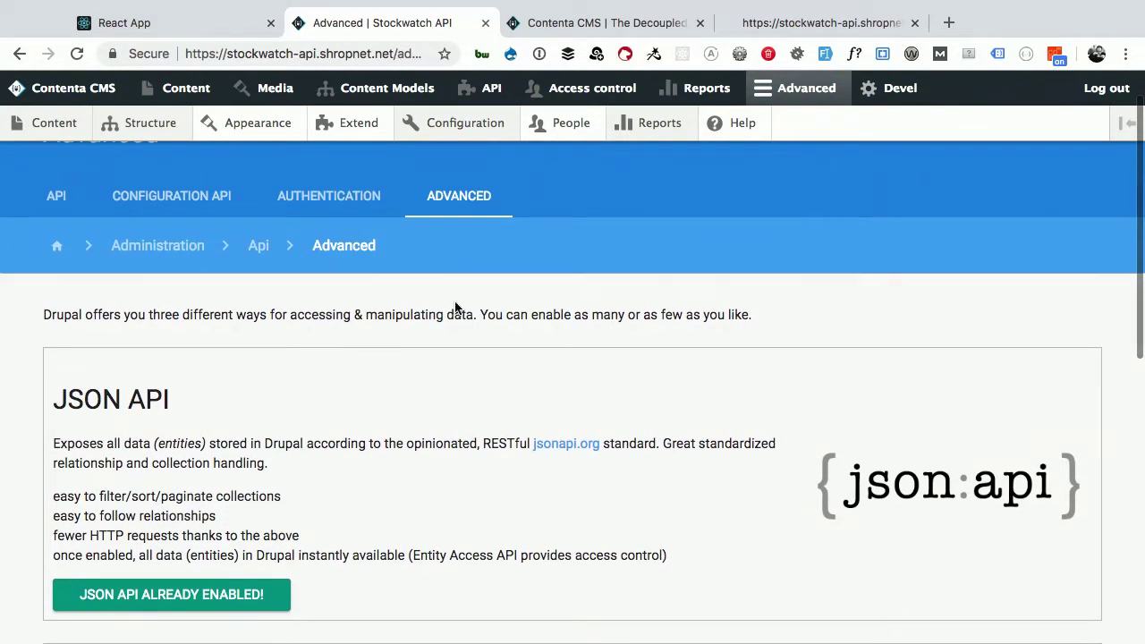
{"action": "scroll", "coordinate": [454, 308], "scroll_direction": "down", "scroll_amount": 2}
{"action": "scroll", "coordinate": [455, 308], "scroll_direction": "down", "scroll_amount": 2}
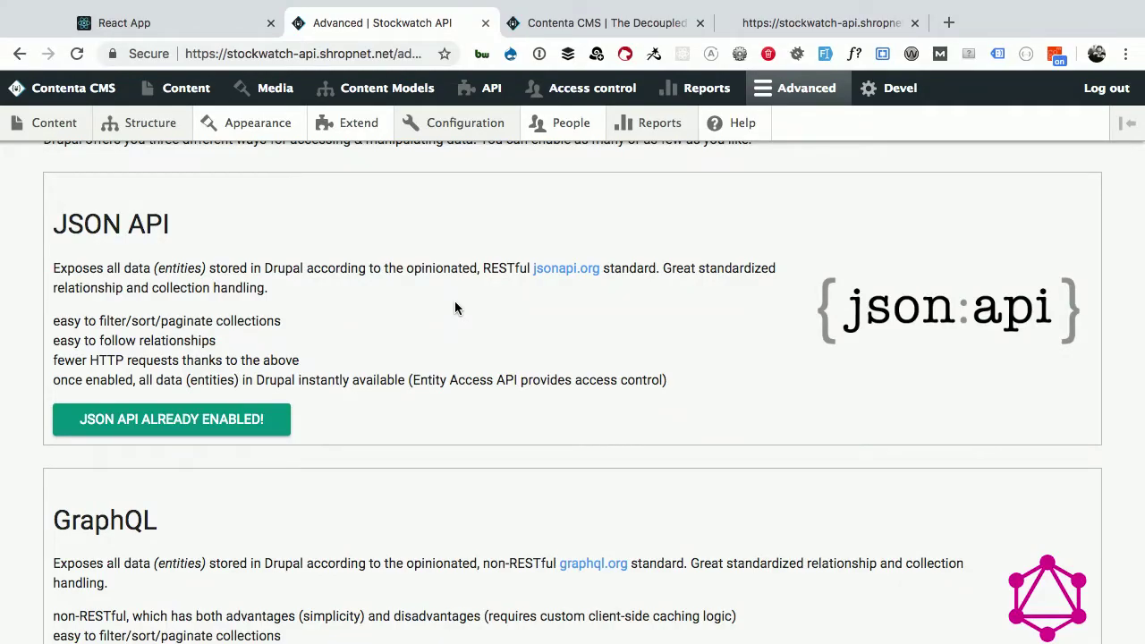
{"action": "scroll", "coordinate": [455, 308], "scroll_direction": "down", "scroll_amount": 2}
{"action": "right_click", "coordinate": [454, 302]}
{"action": "left_click", "coordinate": [420, 314]}
{"action": "scroll", "coordinate": [420, 314], "scroll_direction": "down", "scroll_amount": 5}
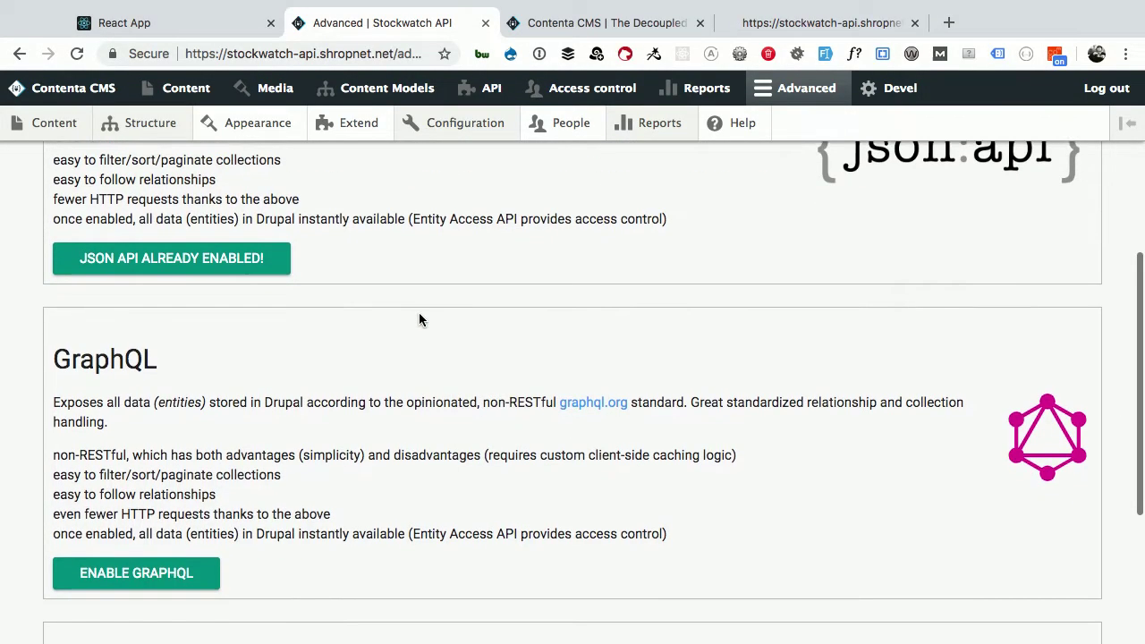
Examine the REST option on the API's advanced page and briefly check the Demos outline in Google Slides
{"action": "scroll", "coordinate": [297, 483], "scroll_direction": "down", "scroll_amount": 3}
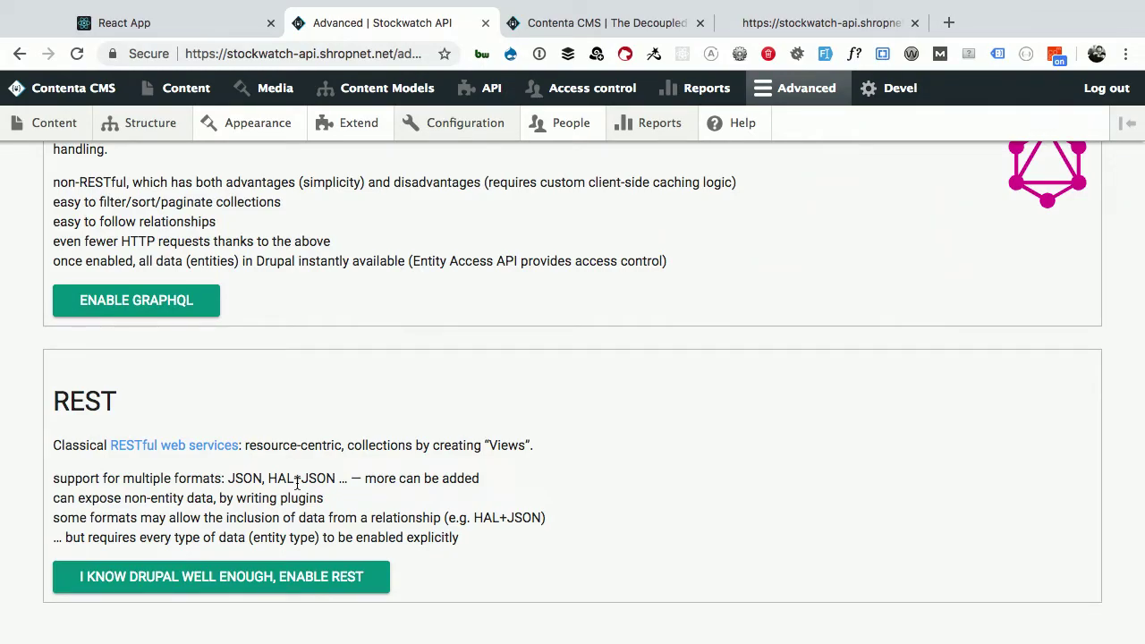
{"action": "scroll", "coordinate": [348, 447], "scroll_direction": "up", "scroll_amount": 1}
{"action": "scroll", "coordinate": [348, 447], "scroll_direction": "up", "scroll_amount": 10}
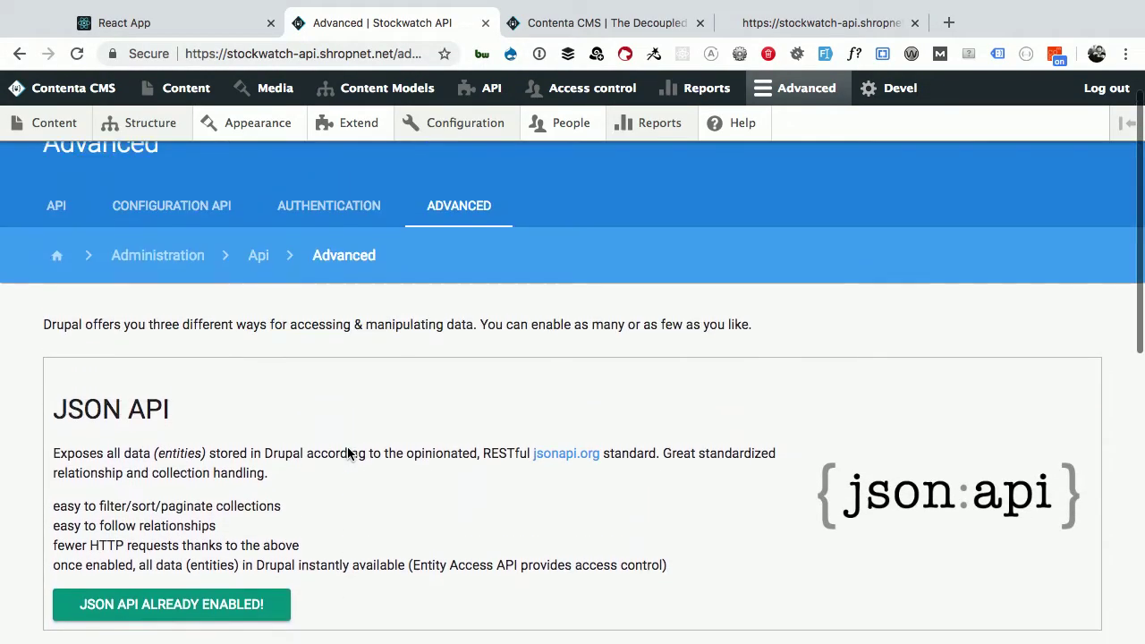
{"action": "key", "text": "super+Tab"}
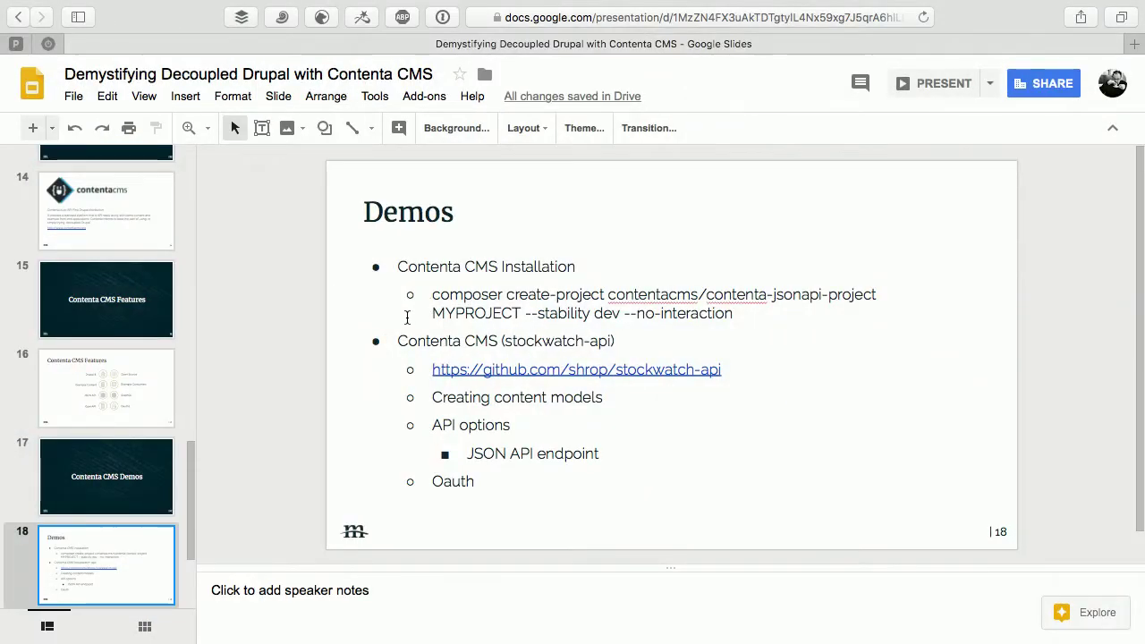
{"action": "key", "text": "super+Tab"}
Open the Simple OAuth settings and review the token expiration times, public and private key paths, and grant options
{"action": "mouse_move", "coordinate": [493, 128]}
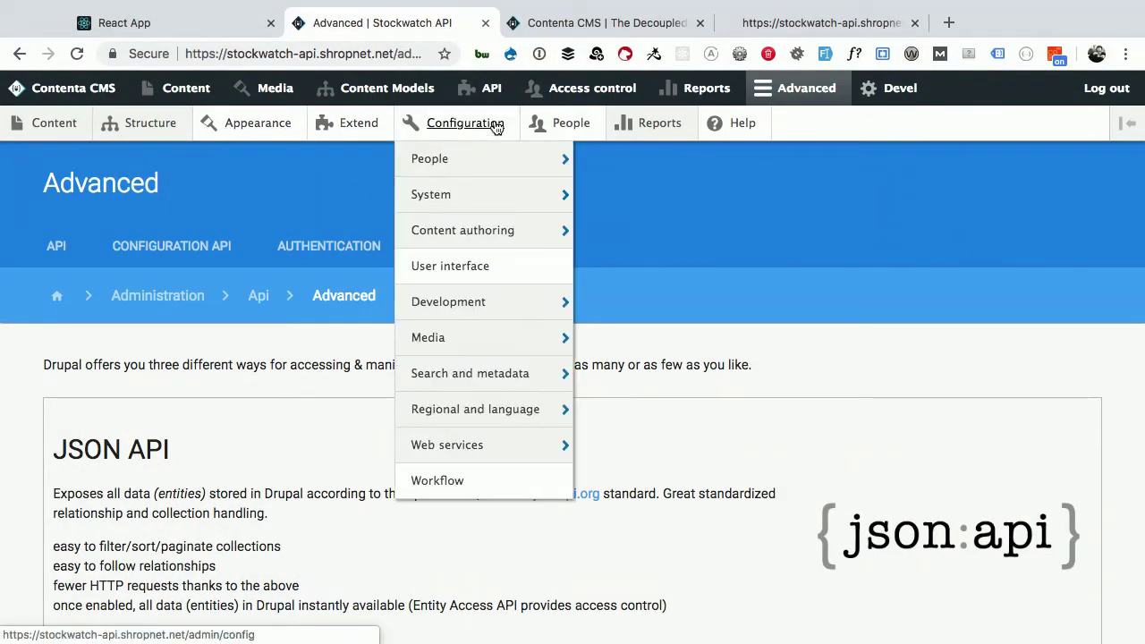
{"action": "mouse_move", "coordinate": [478, 164]}
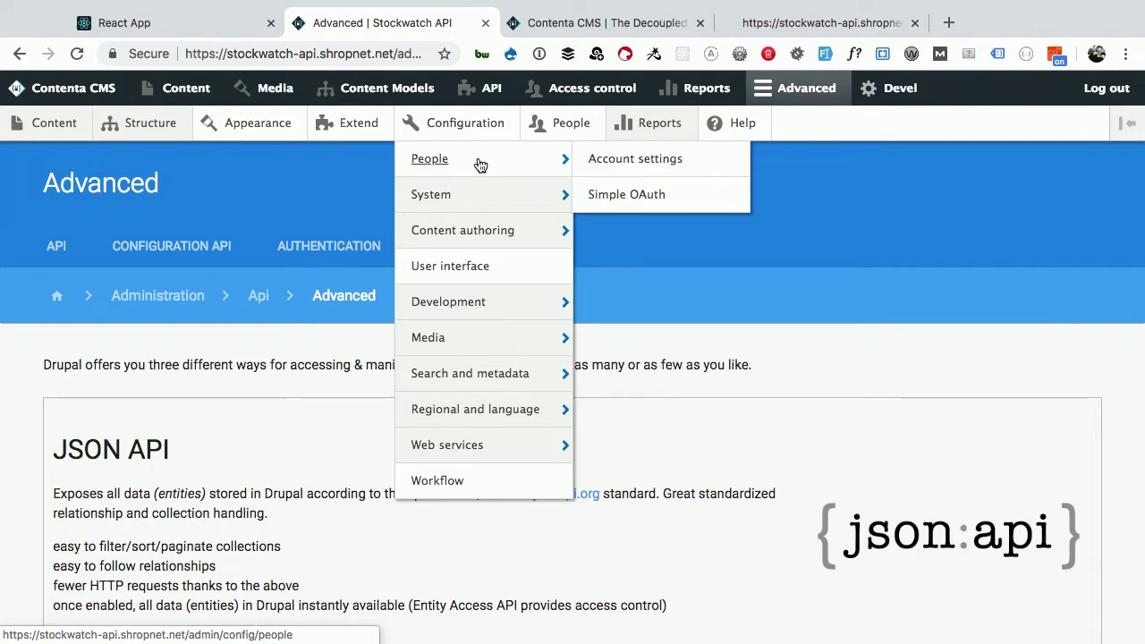
{"action": "left_click", "coordinate": [598, 199]}
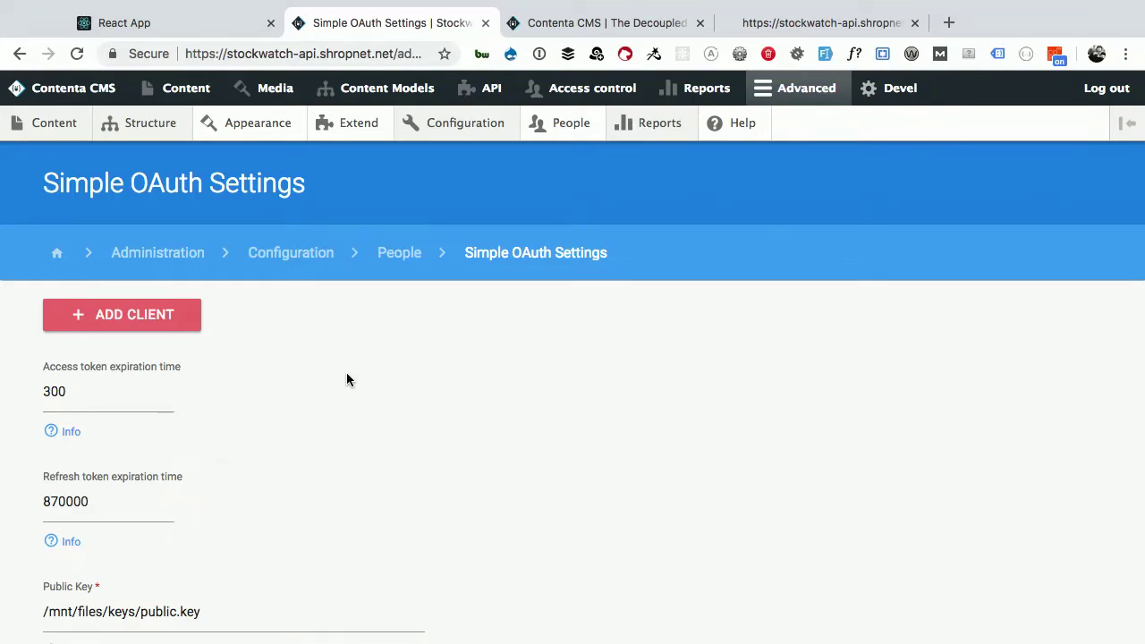
{"action": "scroll", "coordinate": [347, 380], "scroll_direction": "down", "scroll_amount": 2}
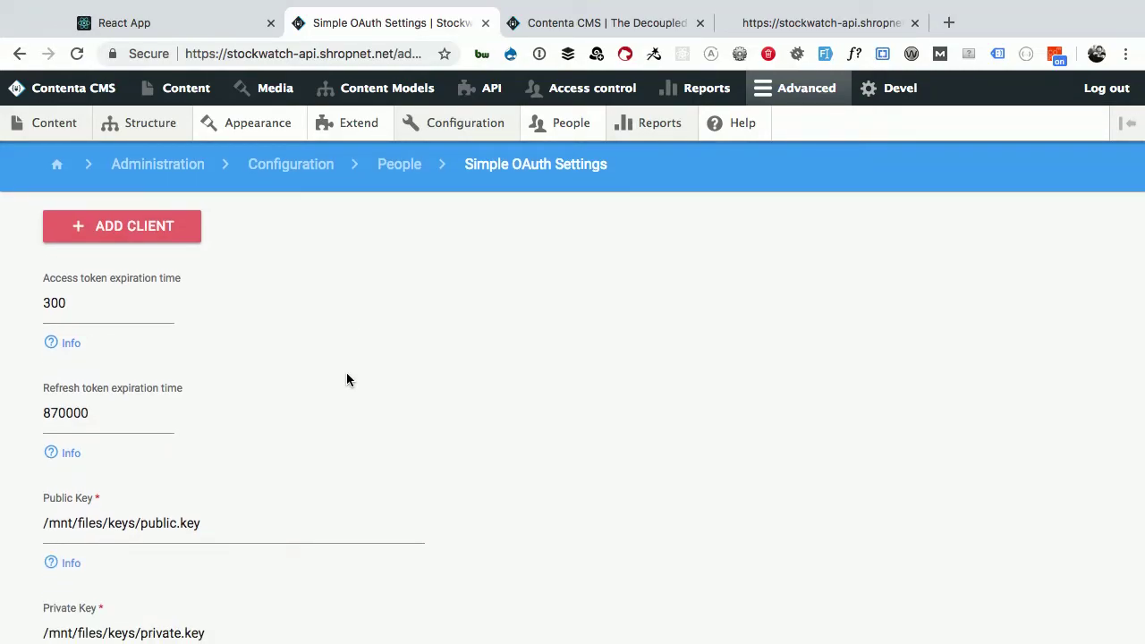
{"action": "scroll", "coordinate": [347, 380], "scroll_direction": "down", "scroll_amount": 1}
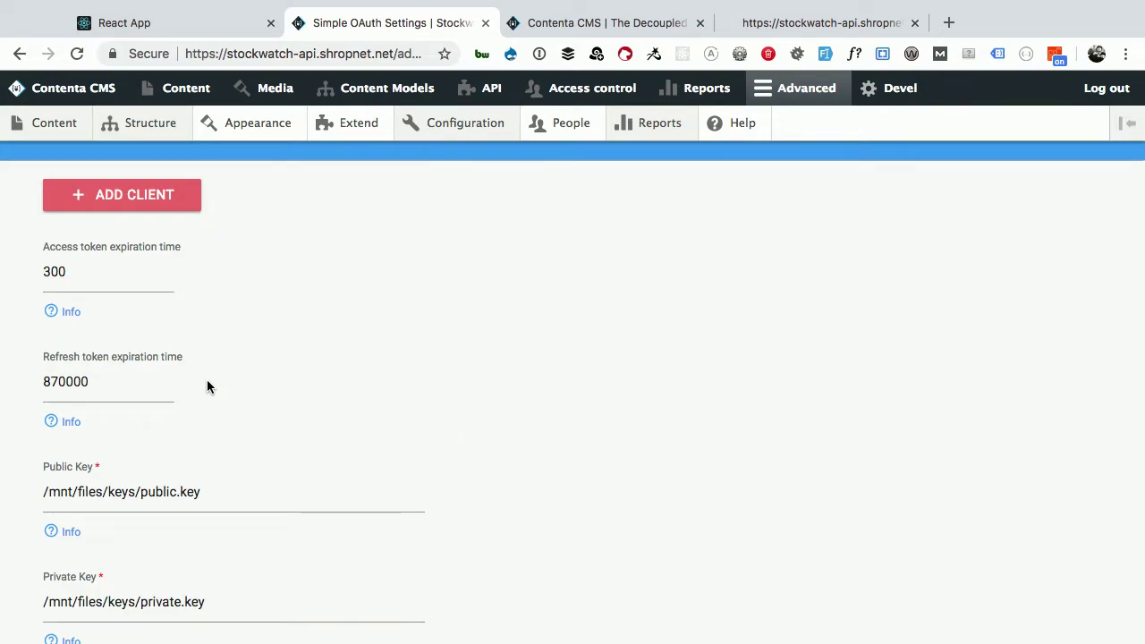
{"action": "scroll", "coordinate": [122, 412], "scroll_direction": "down", "scroll_amount": 2}
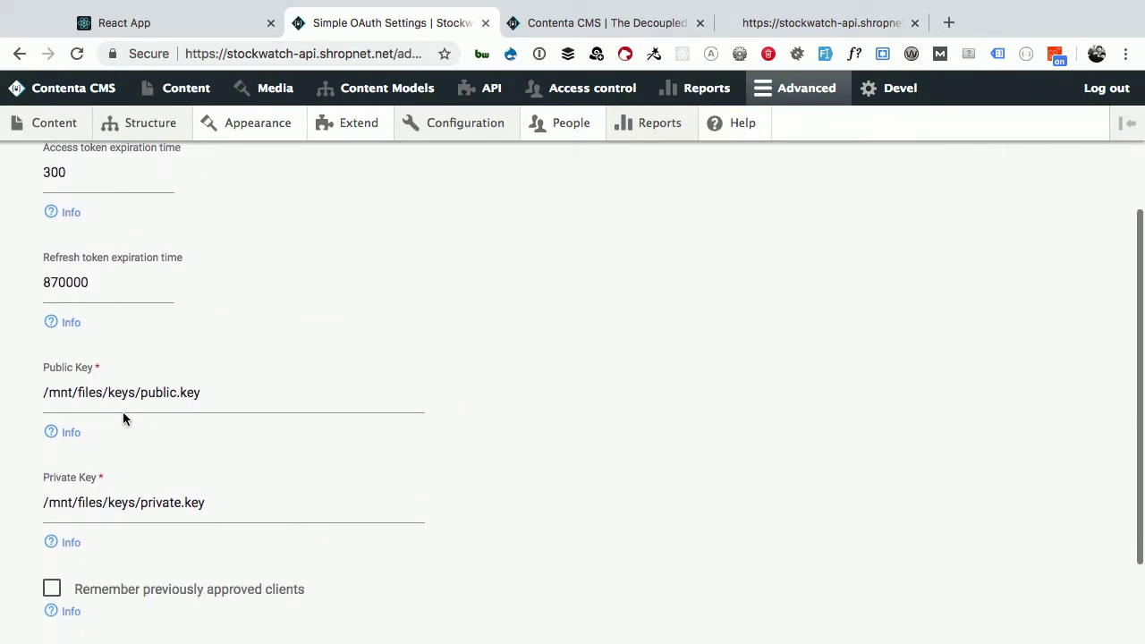
{"action": "scroll", "coordinate": [124, 417], "scroll_direction": "down", "scroll_amount": 1}
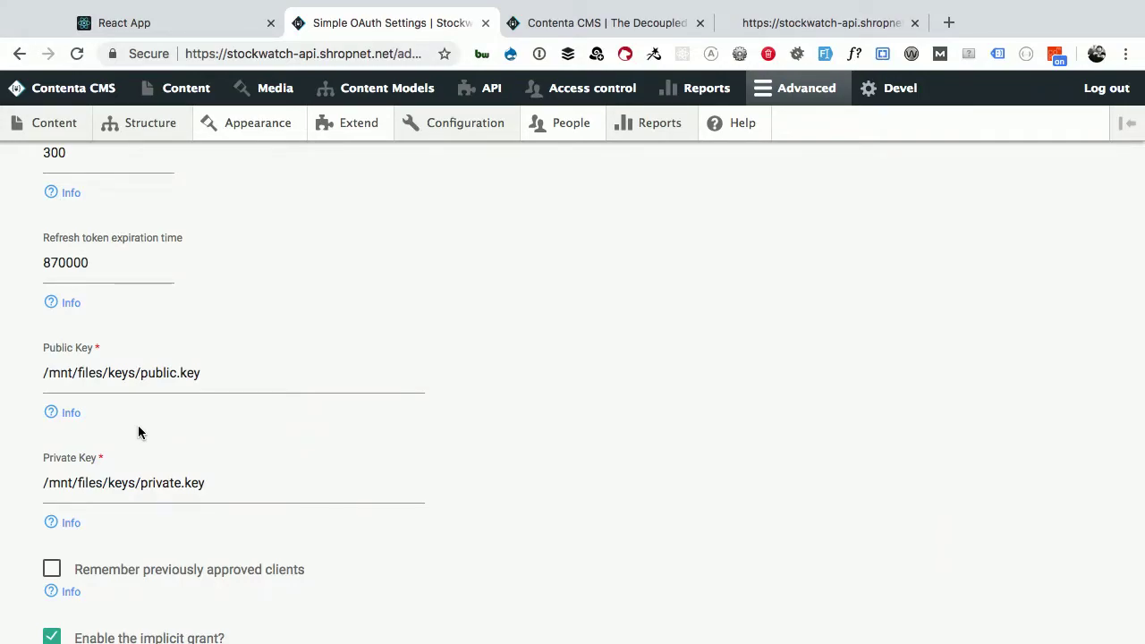
{"action": "scroll", "coordinate": [138, 433], "scroll_direction": "down", "scroll_amount": 1}
{"action": "scroll", "coordinate": [138, 432], "scroll_direction": "down", "scroll_amount": 2}
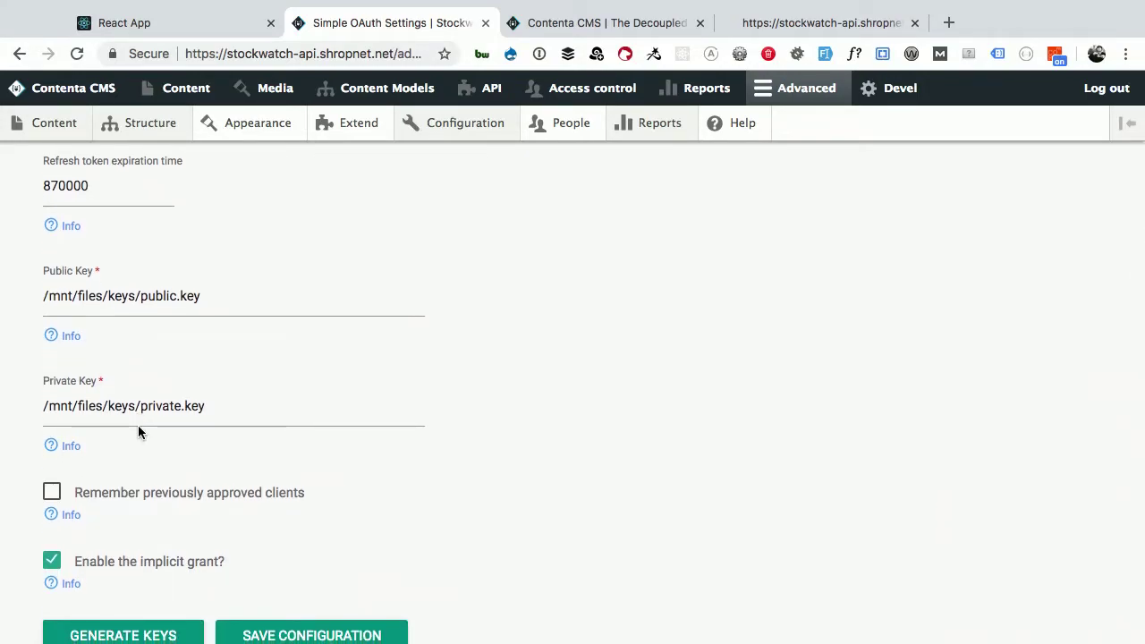
{"action": "scroll", "coordinate": [137, 432], "scroll_direction": "up", "scroll_amount": 5}
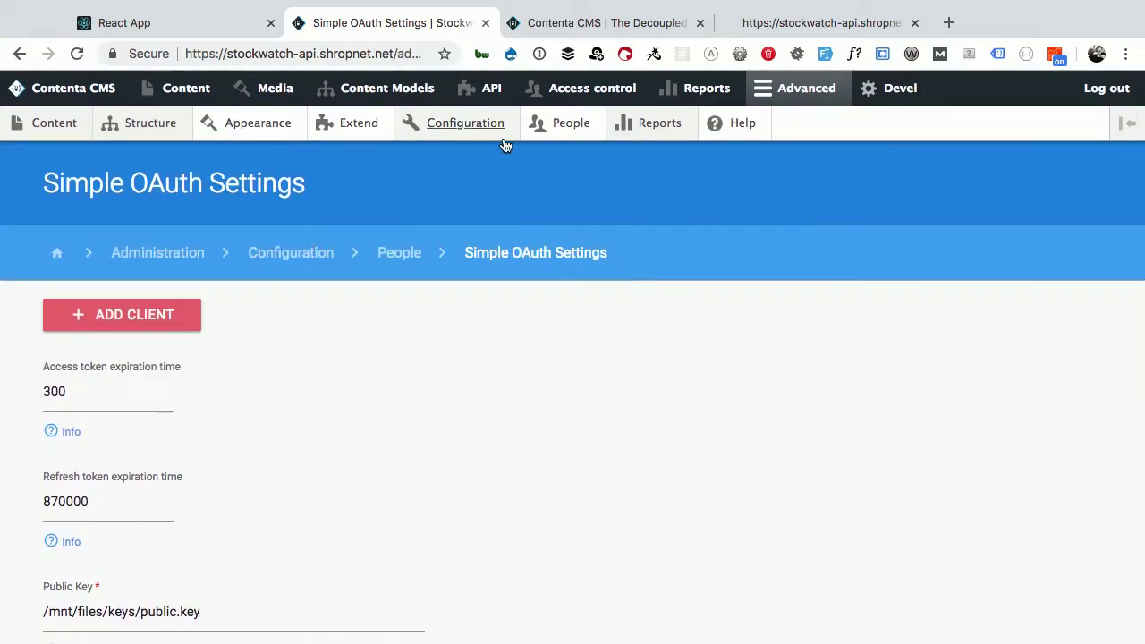
Open the API clients list from the site's people administration and examine the Stockwatch React app consumer's UUID
{"action": "mouse_move", "coordinate": [486, 122]}
{"action": "mouse_move", "coordinate": [469, 165]}
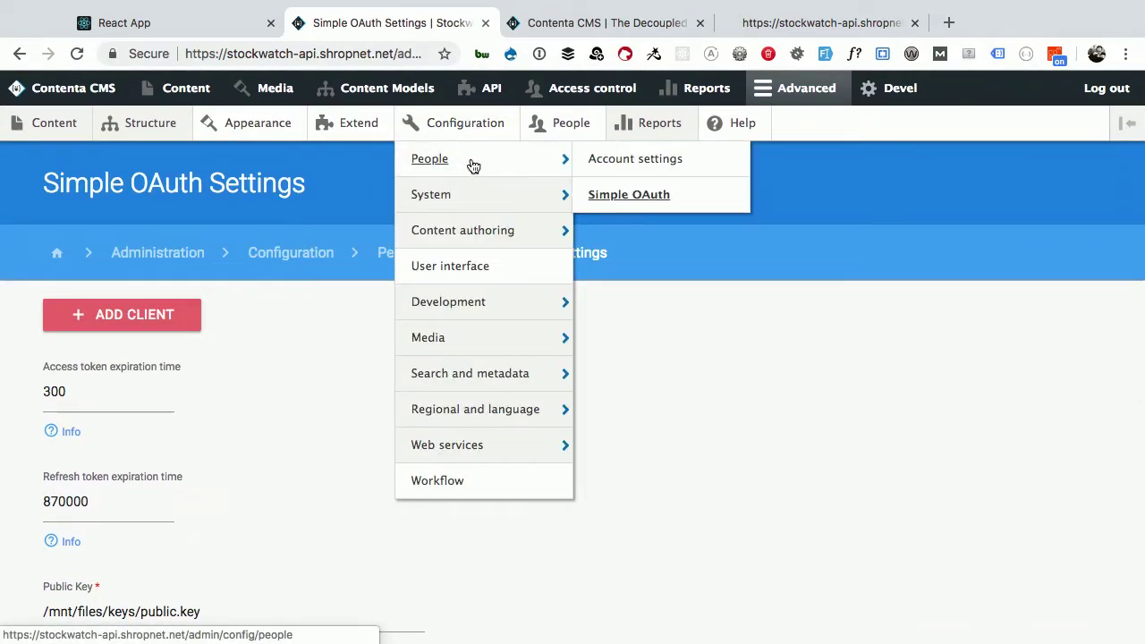
{"action": "left_click", "coordinate": [473, 132]}
{"action": "mouse_move", "coordinate": [469, 128]}
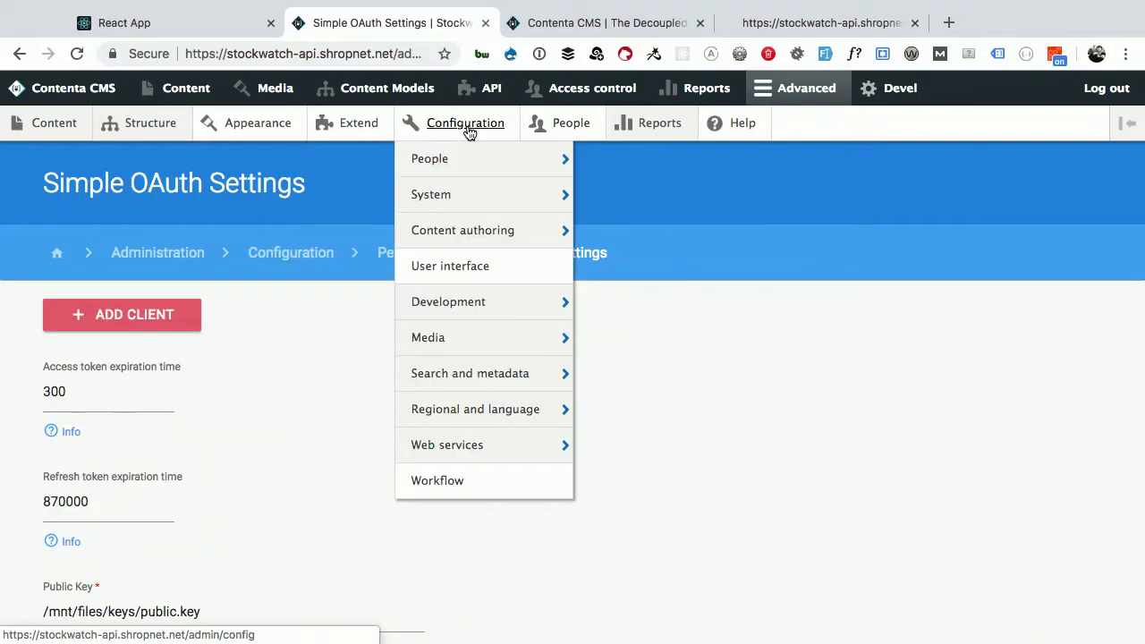
{"action": "left_click", "coordinate": [593, 128]}
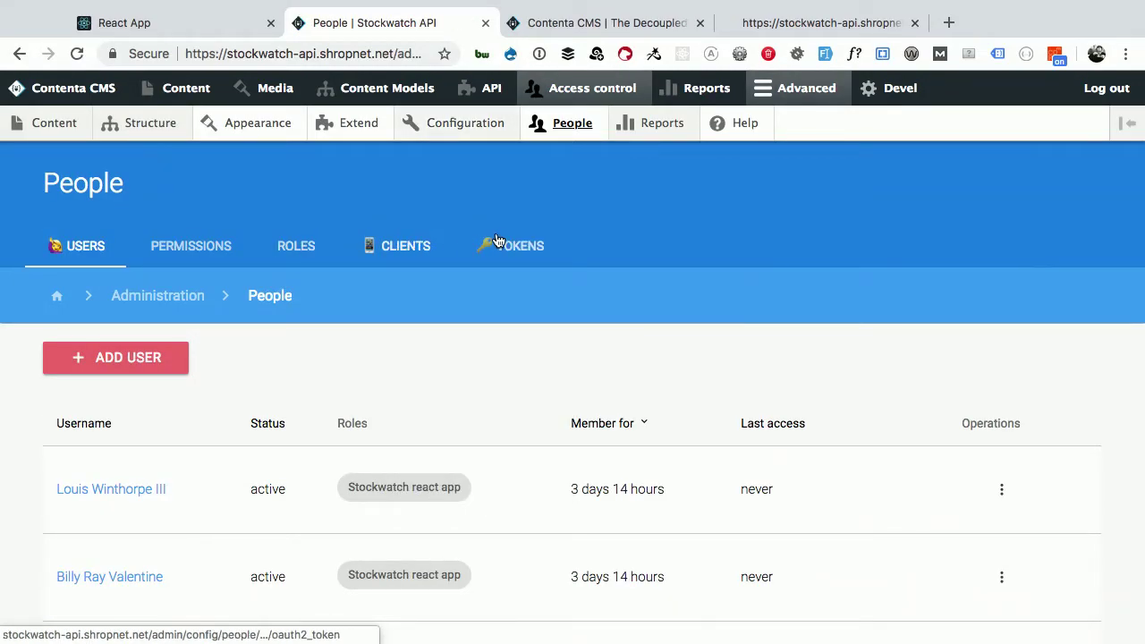
{"action": "left_click", "coordinate": [385, 253]}
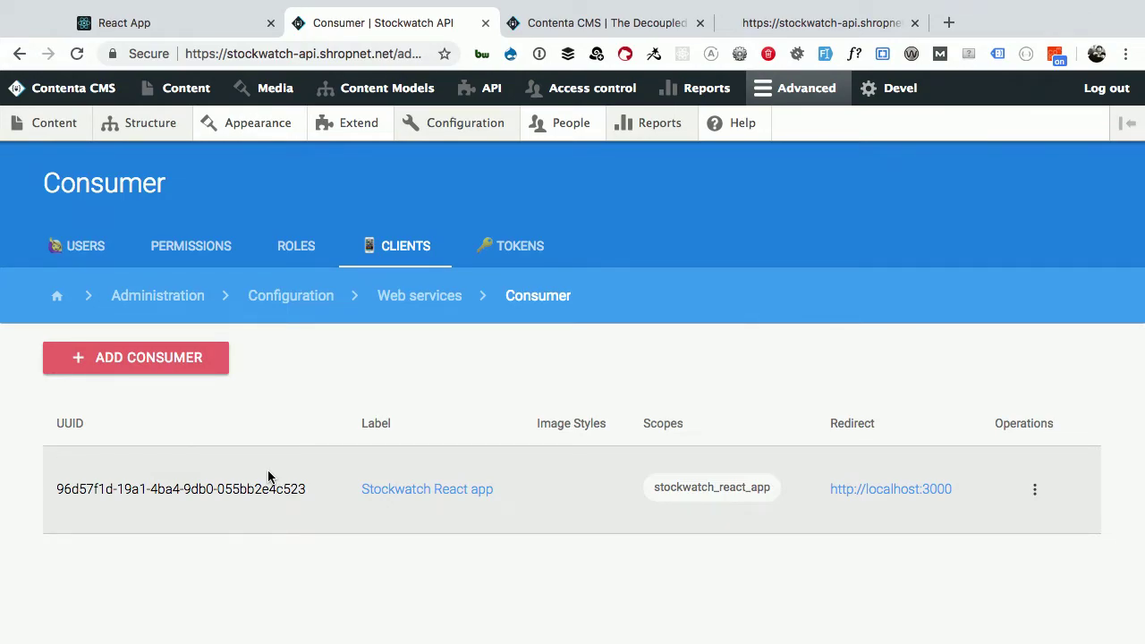
{"action": "left_click_drag", "start_coordinate": [59, 487], "coordinate": [283, 491]}
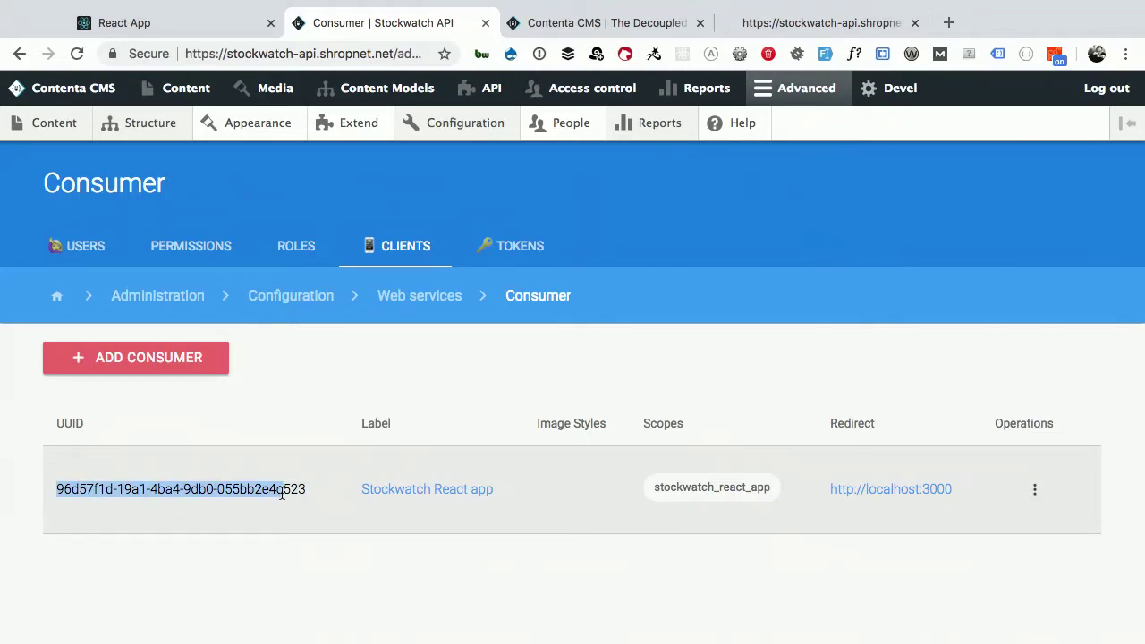
{"action": "left_click", "coordinate": [327, 488]}
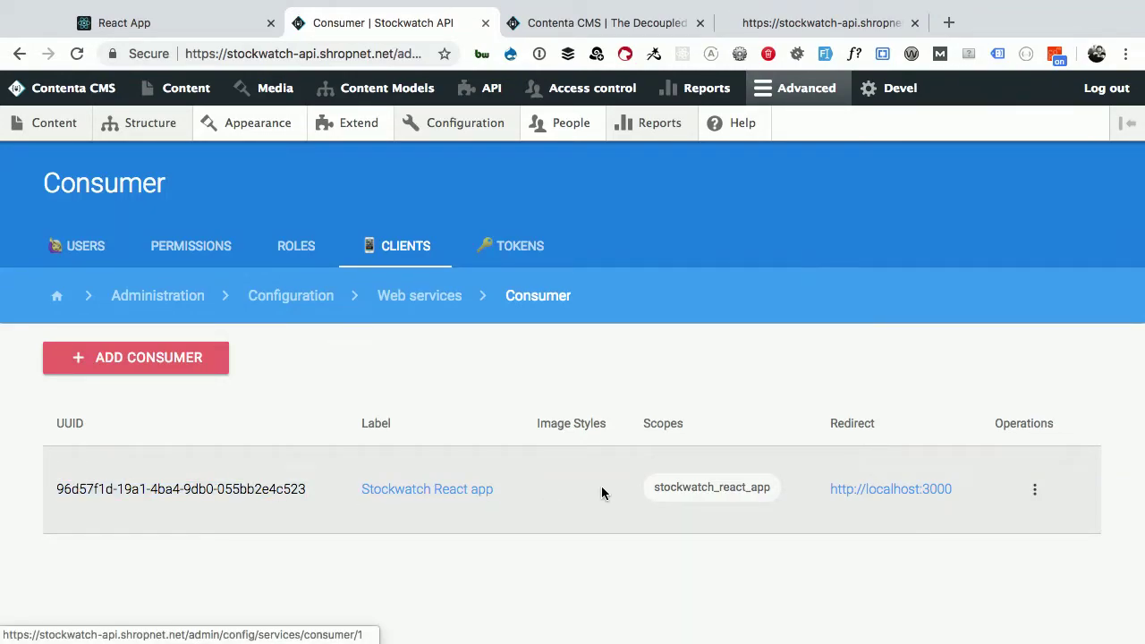
Open the Stockwatch React app consumer for editing and review its description, secret, redirect URI, image styles and scopes
{"action": "left_click", "coordinate": [1035, 492]}
{"action": "left_click", "coordinate": [1022, 512]}
{"action": "scroll", "coordinate": [581, 517], "scroll_direction": "down", "scroll_amount": 5}
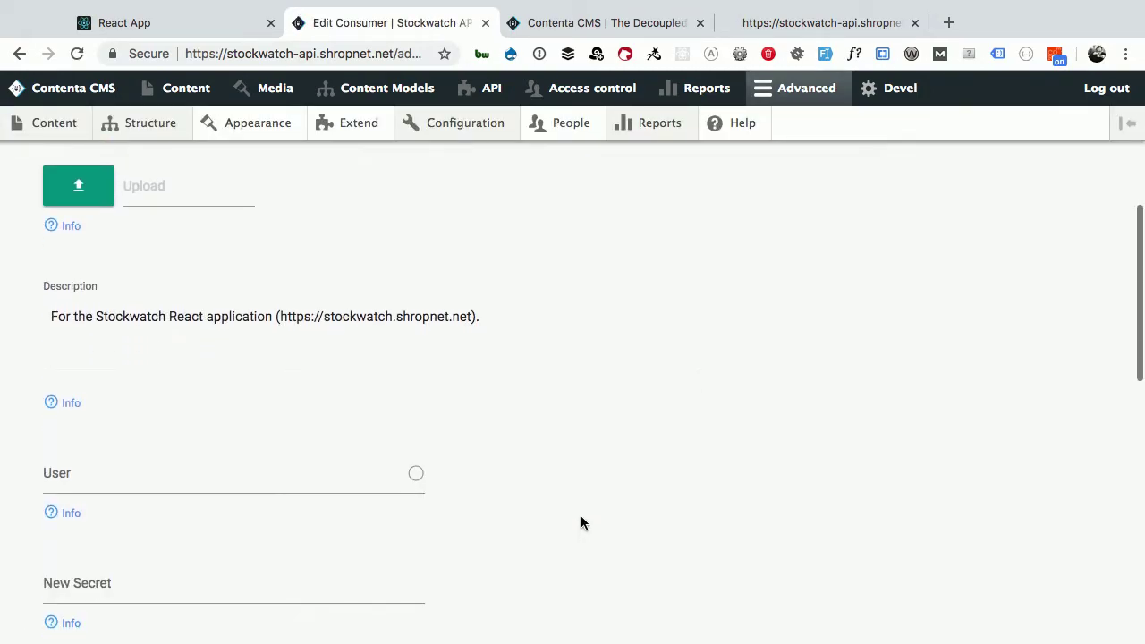
{"action": "scroll", "coordinate": [581, 523], "scroll_direction": "down", "scroll_amount": 4}
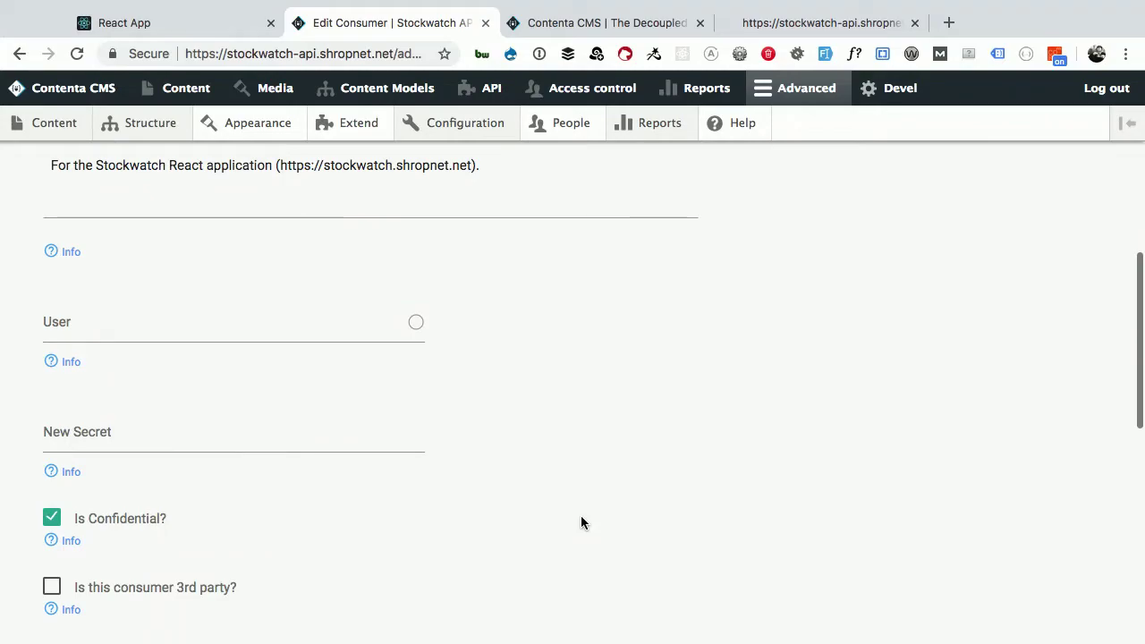
{"action": "scroll", "coordinate": [581, 524], "scroll_direction": "down", "scroll_amount": 8}
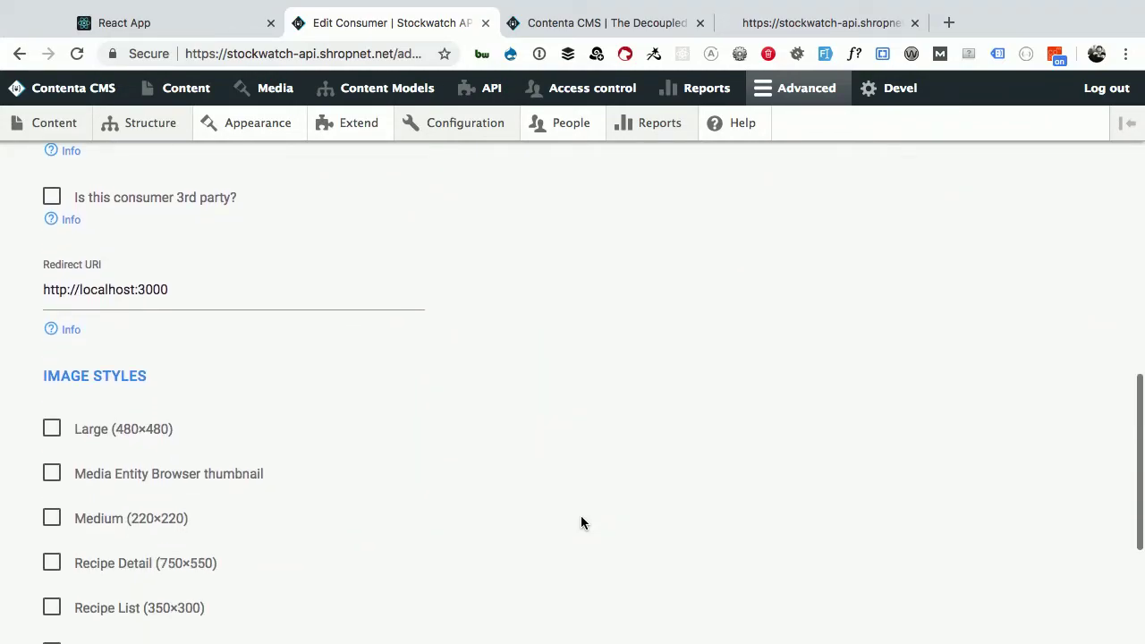
{"action": "scroll", "coordinate": [580, 524], "scroll_direction": "down", "scroll_amount": 7}
{"action": "scroll", "coordinate": [581, 523], "scroll_direction": "up", "scroll_amount": 4}
{"action": "scroll", "coordinate": [581, 523], "scroll_direction": "down", "scroll_amount": 3}
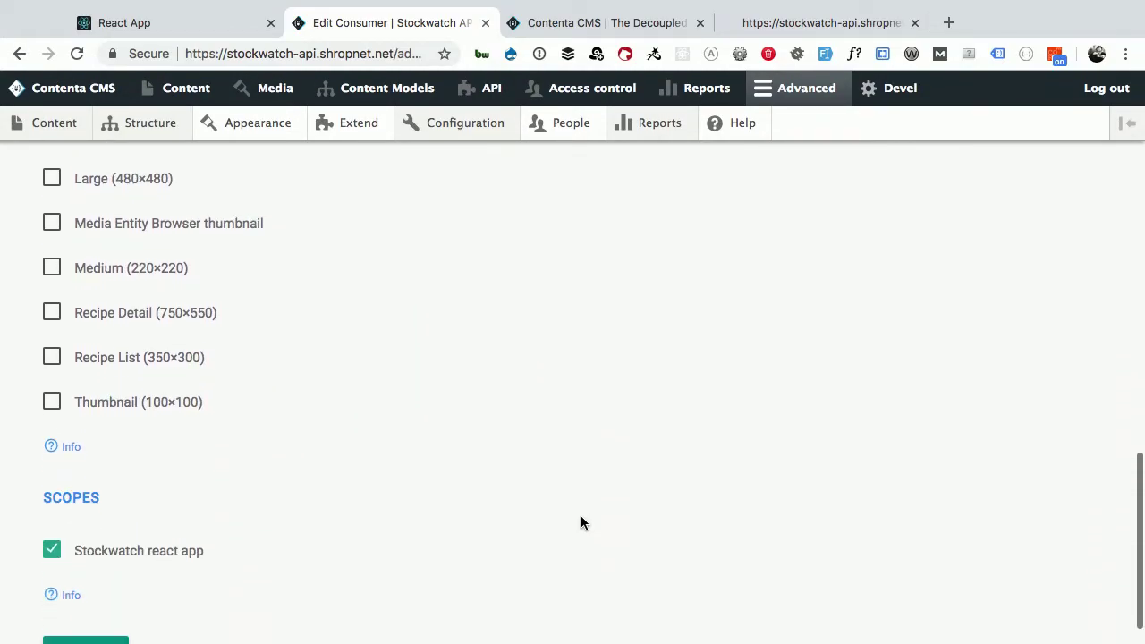
{"action": "scroll", "coordinate": [580, 523], "scroll_direction": "down", "scroll_amount": 1}
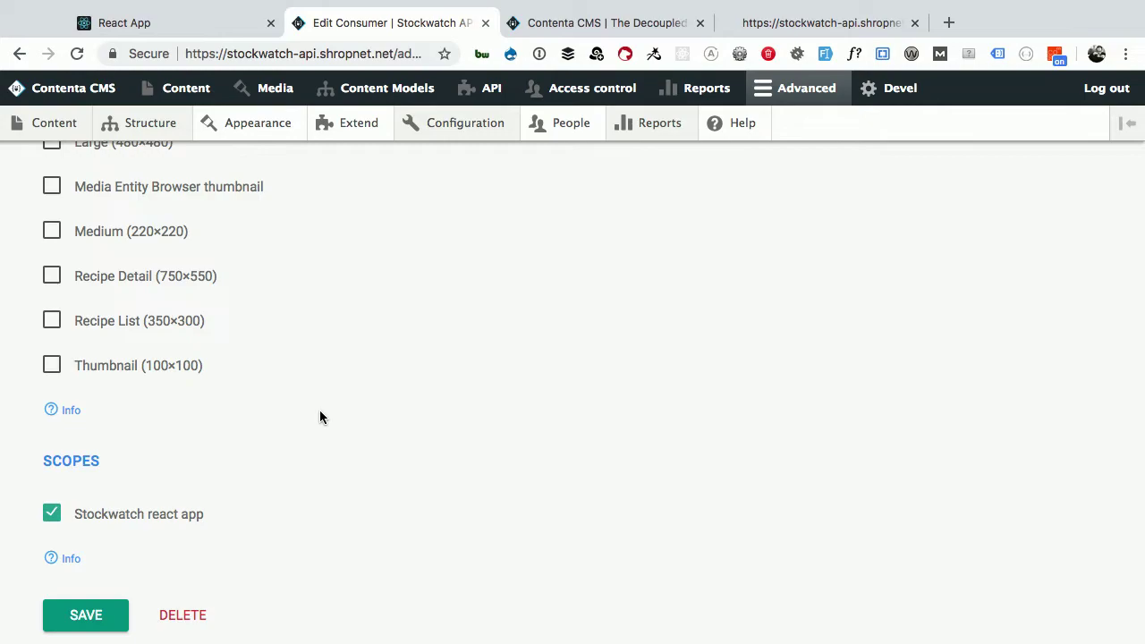
{"action": "scroll", "coordinate": [320, 418], "scroll_direction": "up", "scroll_amount": 10}
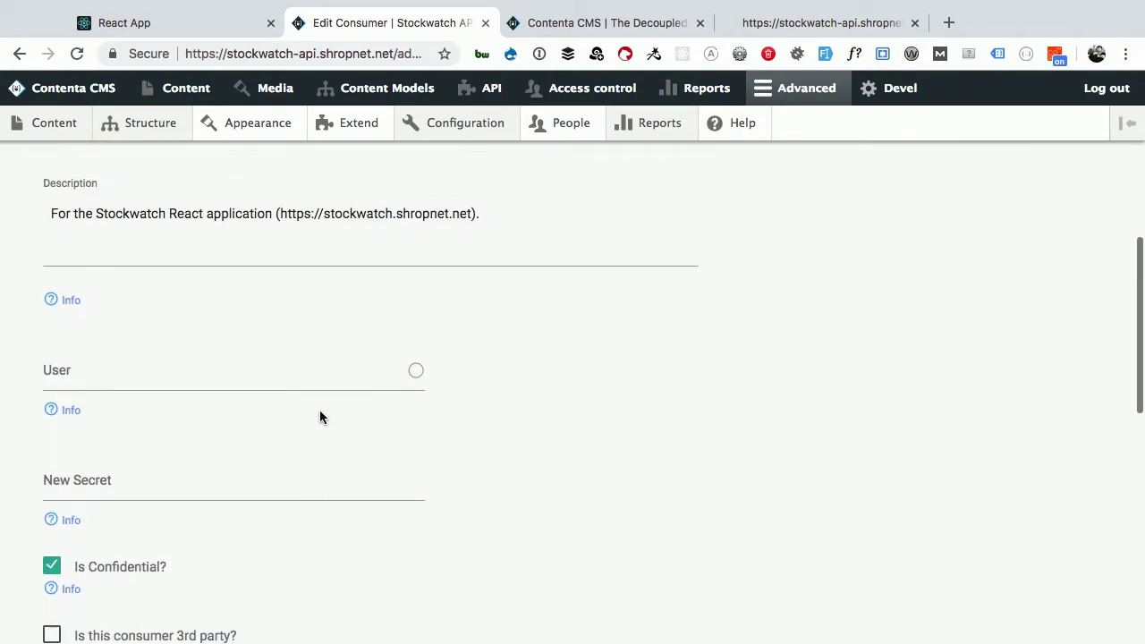
{"action": "scroll", "coordinate": [320, 417], "scroll_direction": "up", "scroll_amount": 1}
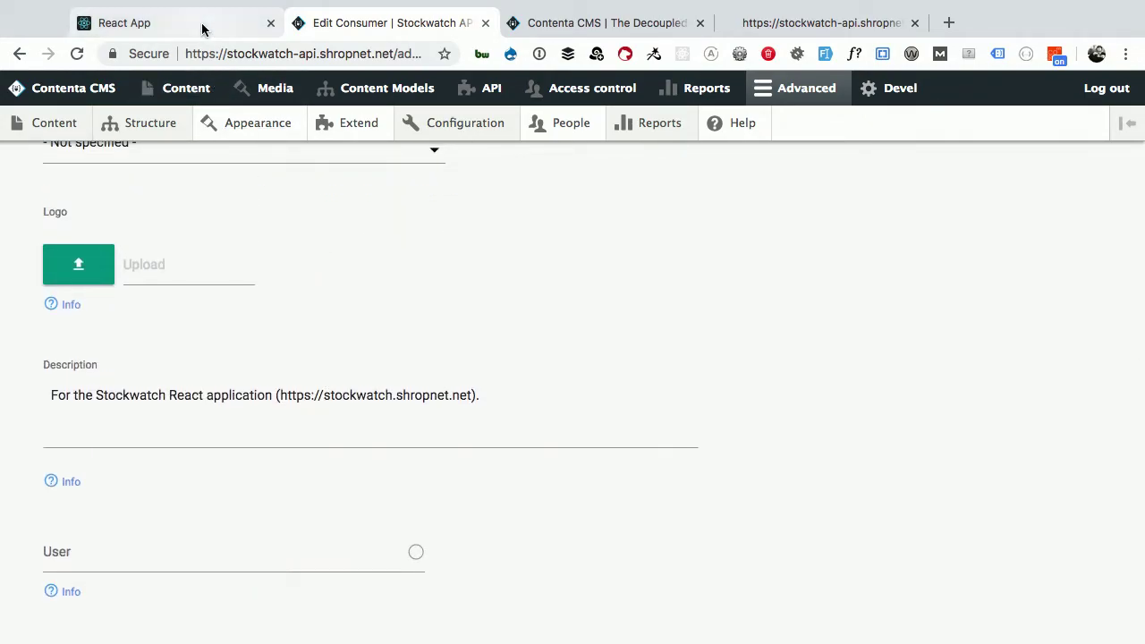
Switch to Google Slides, show the Demos slide about the React frontend, and return to the Chrome browser
{"action": "key", "text": "super+Tab"}
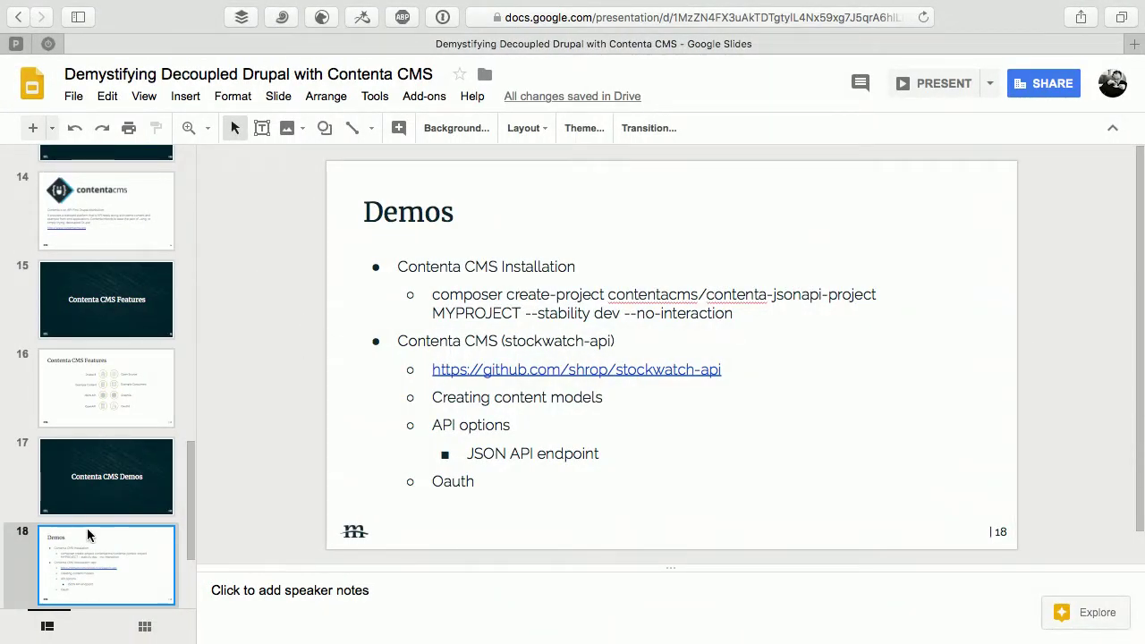
{"action": "scroll", "coordinate": [89, 519], "scroll_direction": "down", "scroll_amount": 2}
{"action": "left_click", "coordinate": [93, 497]}
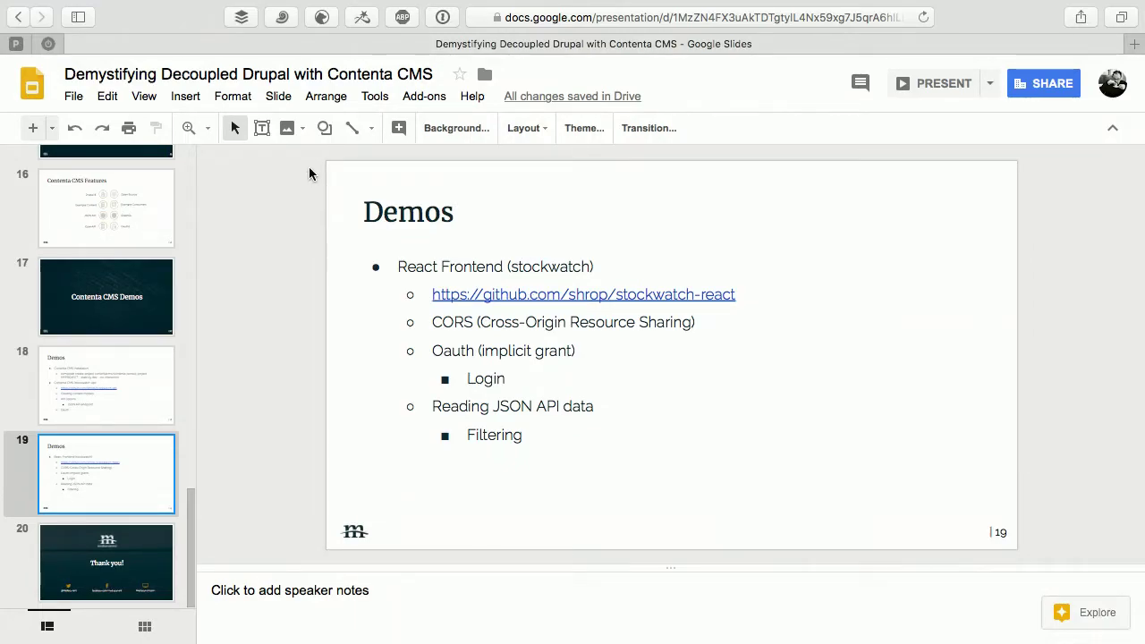
{"action": "key", "text": "super+Tab"}
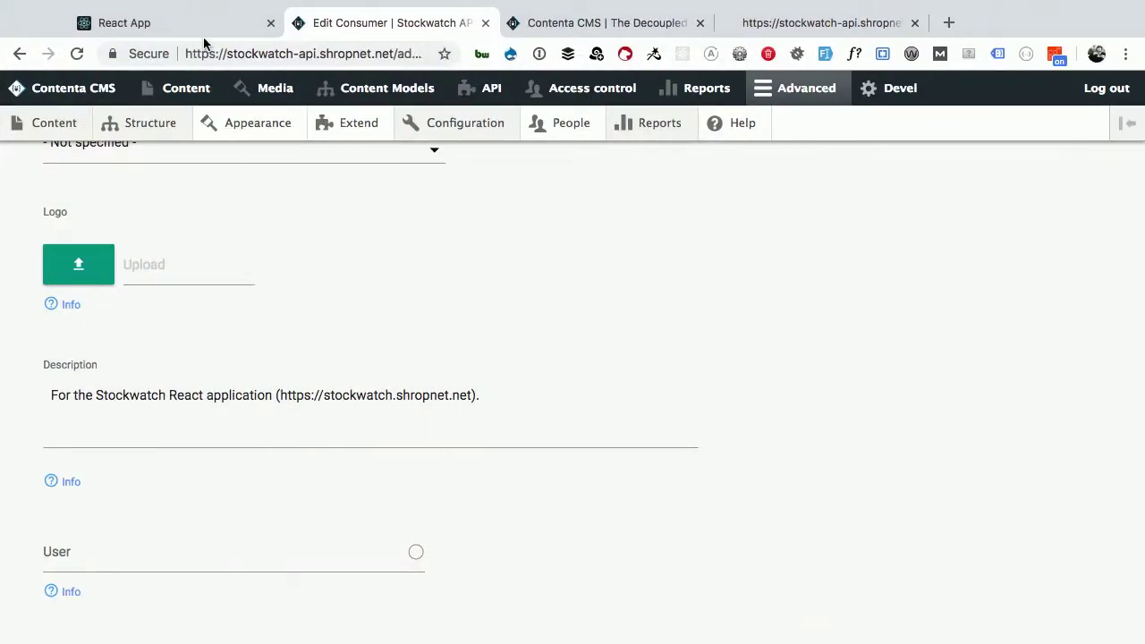
Open the Stockwatch React app, check its network requests, shrink the developer tools to reveal the stock search, and show the console
{"action": "left_click", "coordinate": [198, 31]}
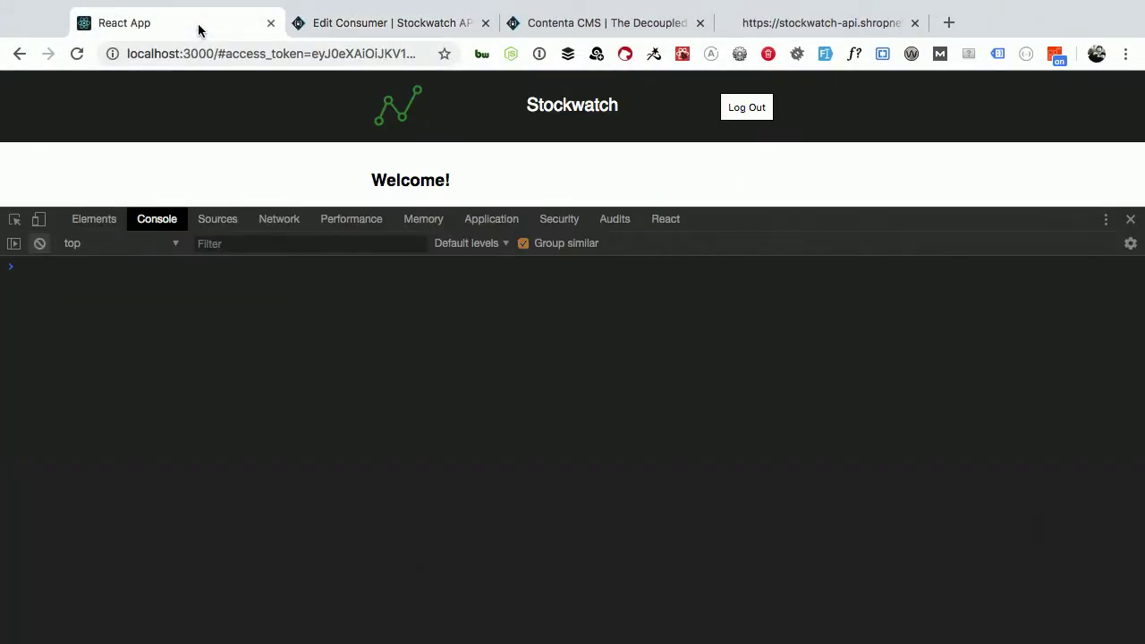
{"action": "left_click", "coordinate": [279, 217]}
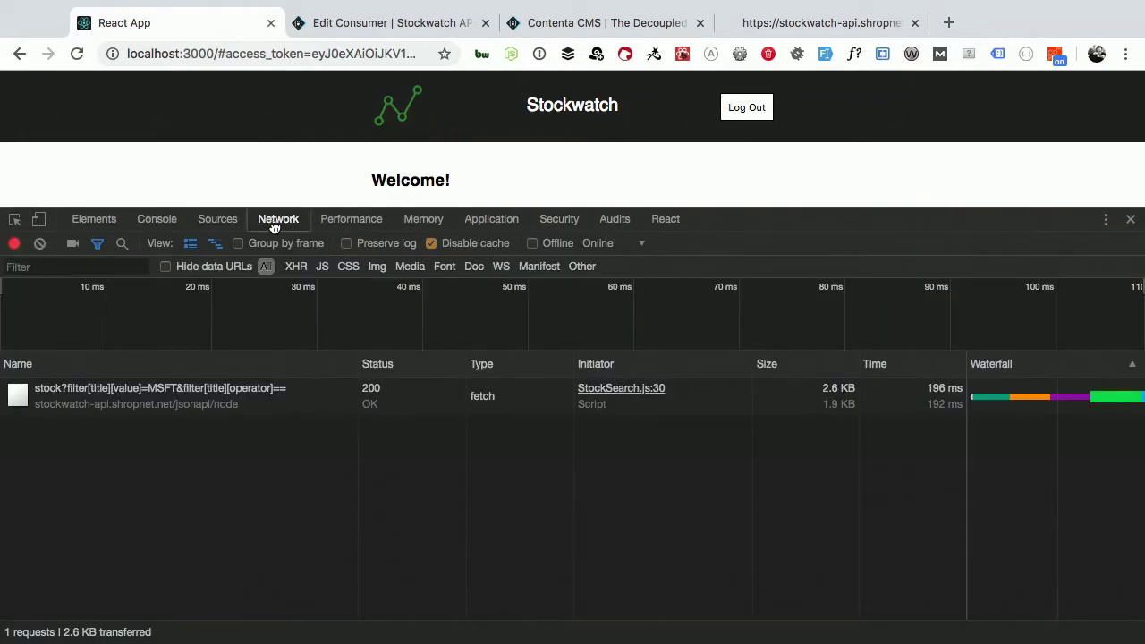
{"action": "left_click_drag", "start_coordinate": [280, 204], "coordinate": [267, 391]}
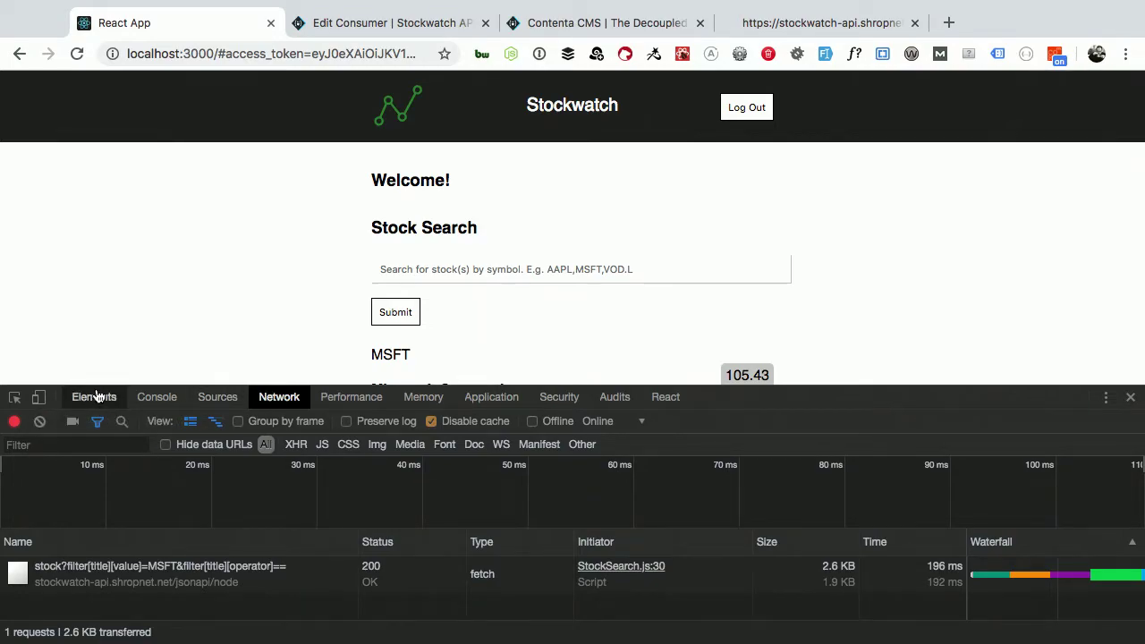
{"action": "left_click", "coordinate": [156, 398]}
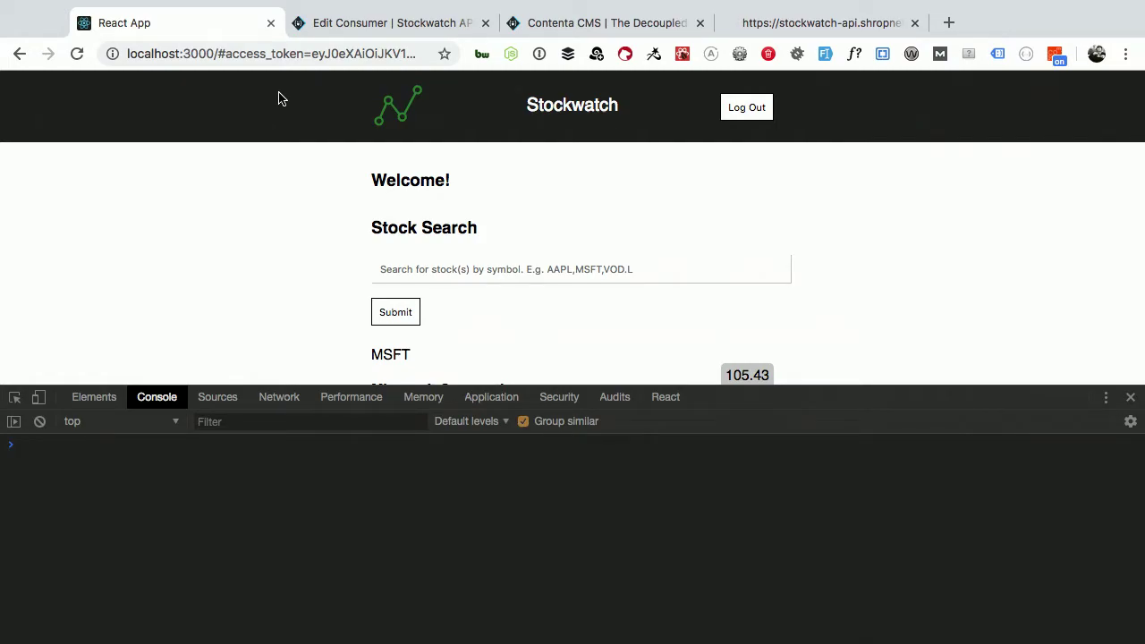
Search for the stock symbol NFLX in the Stockwatch React app's stock search
{"action": "scroll", "coordinate": [305, 208], "scroll_direction": "down", "scroll_amount": 2}
{"action": "scroll", "coordinate": [308, 272], "scroll_direction": "down", "scroll_amount": 1}
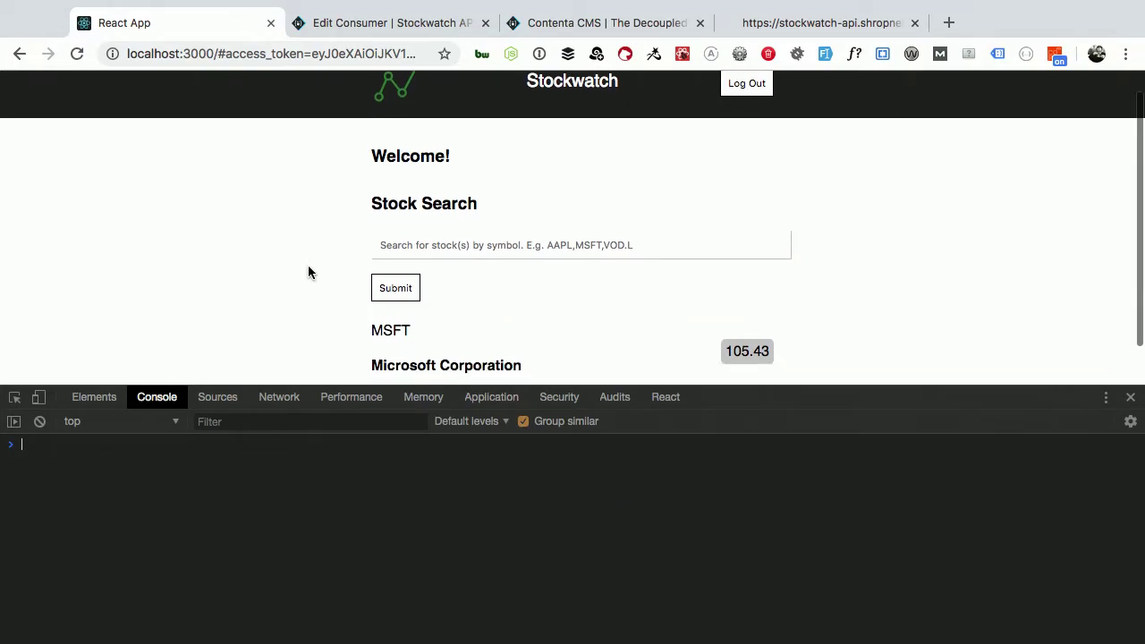
{"action": "left_click", "coordinate": [444, 236]}
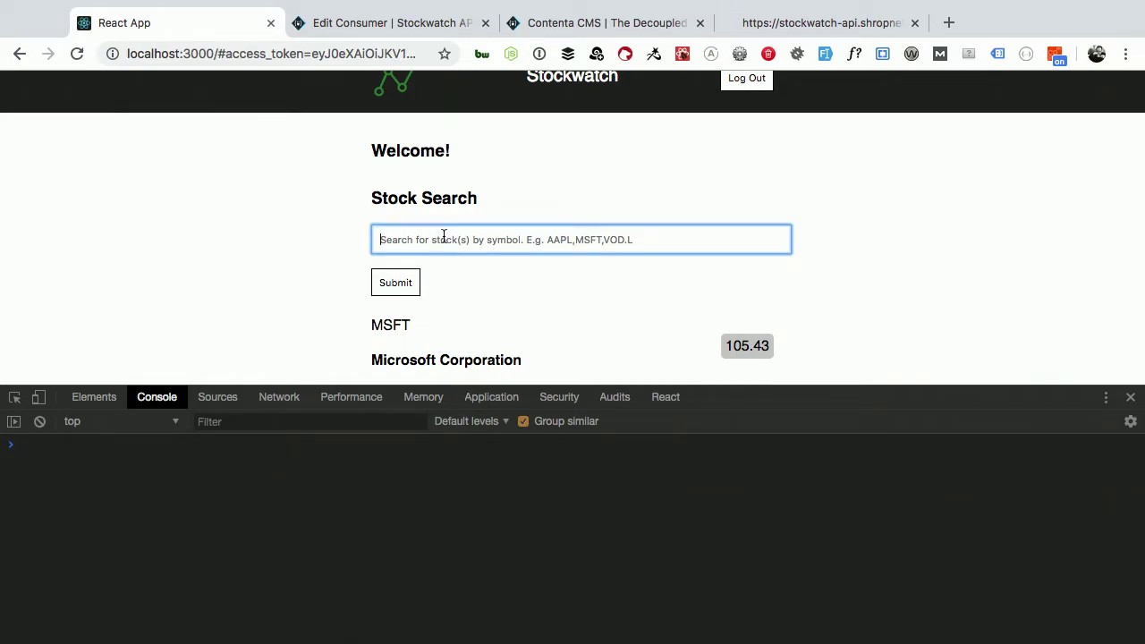
{"action": "type", "text": "NFLX"}
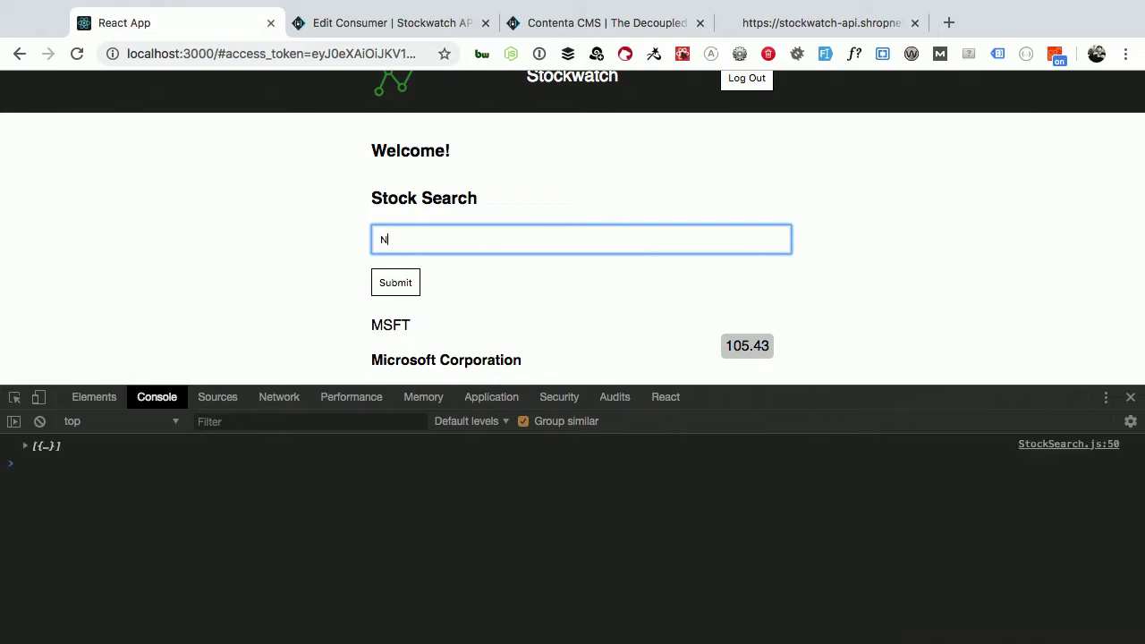
{"action": "left_click", "coordinate": [401, 284]}
{"action": "scroll", "coordinate": [337, 283], "scroll_direction": "down", "scroll_amount": 1}
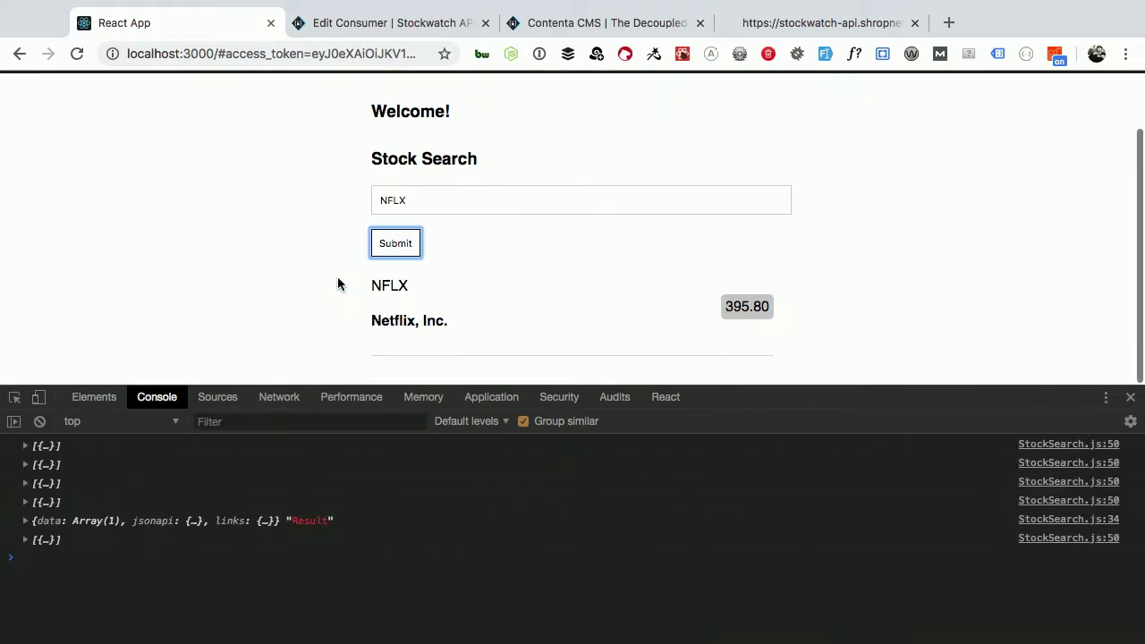
Expand the logged Result object in the console down to the first stock's attributes and look through them
{"action": "left_click", "coordinate": [26, 521]}
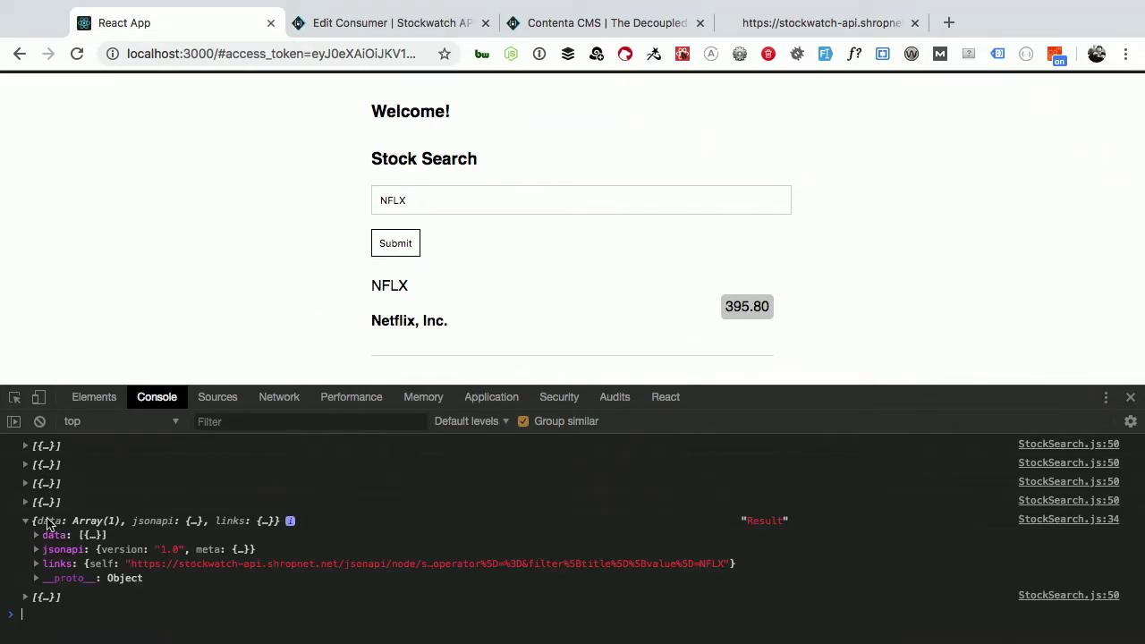
{"action": "left_click", "coordinate": [35, 537]}
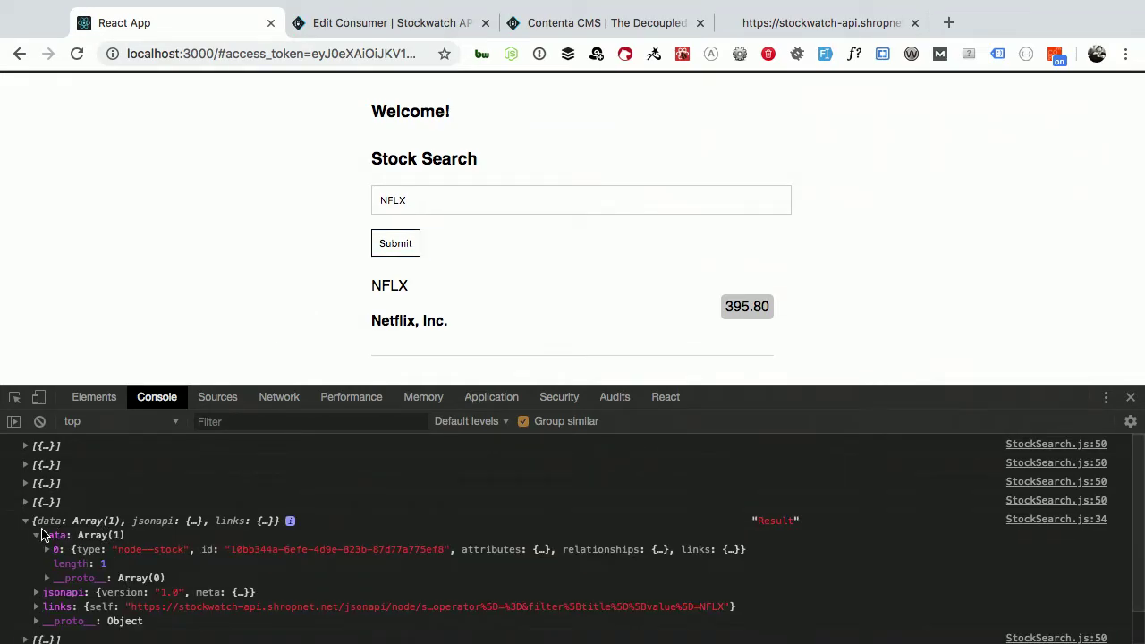
{"action": "scroll", "coordinate": [43, 534], "scroll_direction": "down", "scroll_amount": 1}
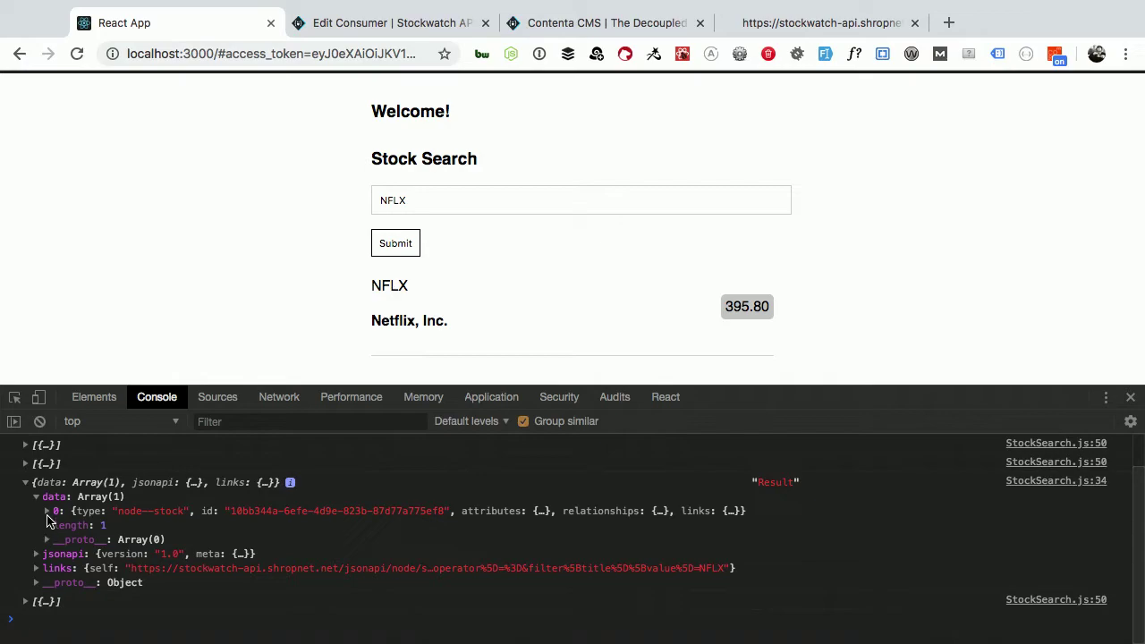
{"action": "left_click", "coordinate": [46, 511]}
{"action": "left_click", "coordinate": [58, 526]}
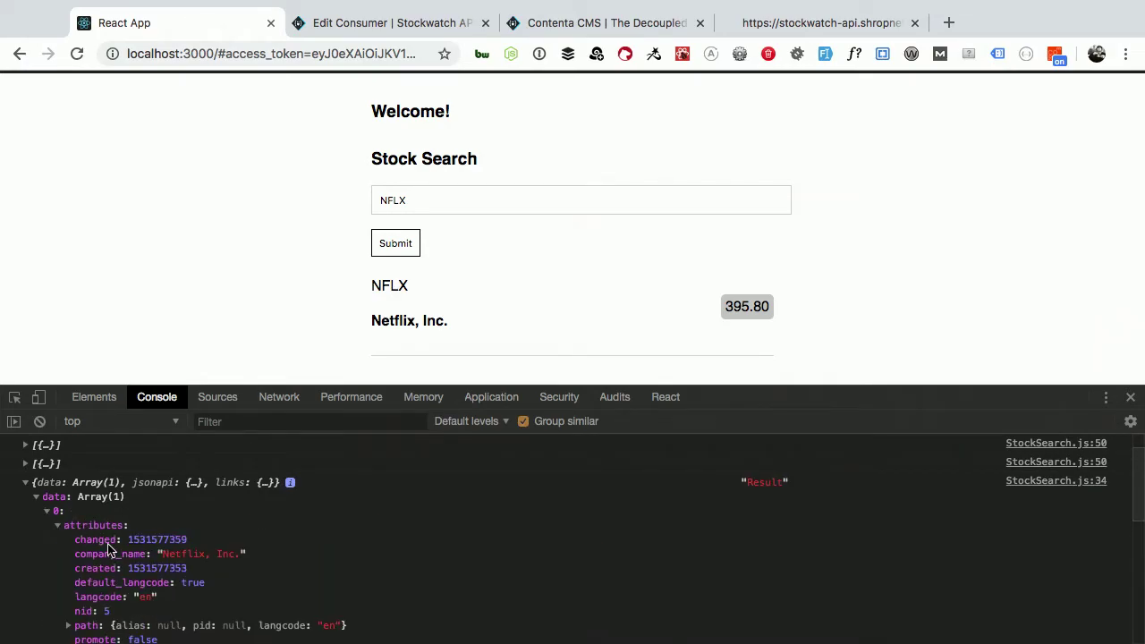
{"action": "scroll", "coordinate": [108, 547], "scroll_direction": "down", "scroll_amount": 3}
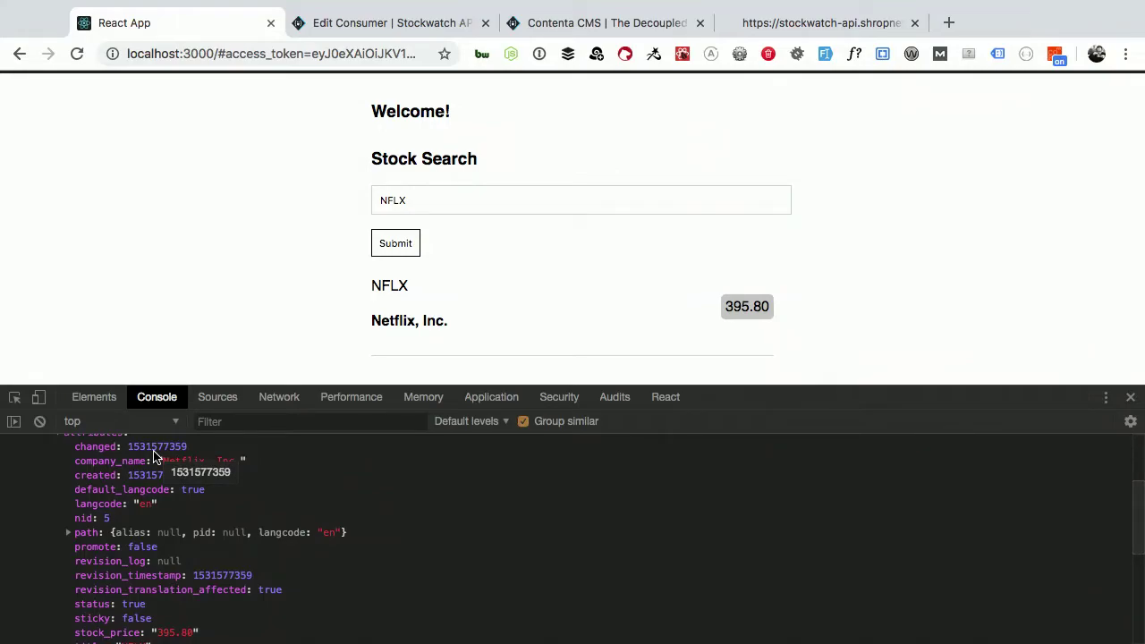
Enlarge the developer tools' text and height, and examine the NFLX stock's price, title and UUID attributes
{"action": "key", "text": "super+equal"}
{"action": "key", "text": "super+equal"}
{"action": "key", "text": "super+equal"}
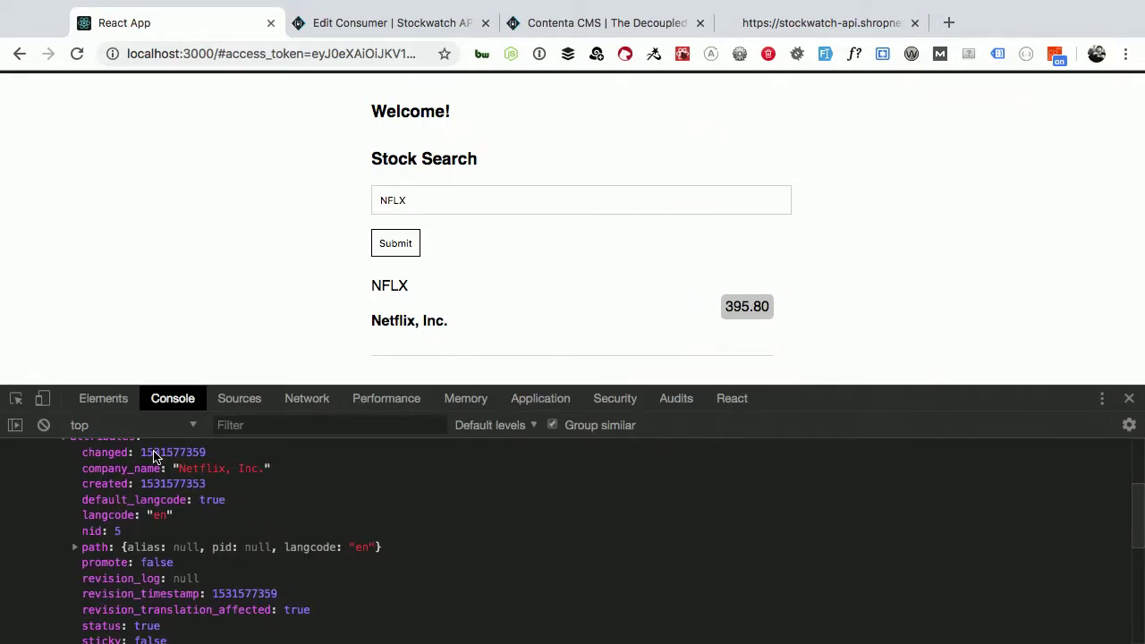
{"action": "left_click_drag", "start_coordinate": [222, 387], "coordinate": [220, 179]}
{"action": "scroll", "coordinate": [271, 376], "scroll_direction": "down", "scroll_amount": 2}
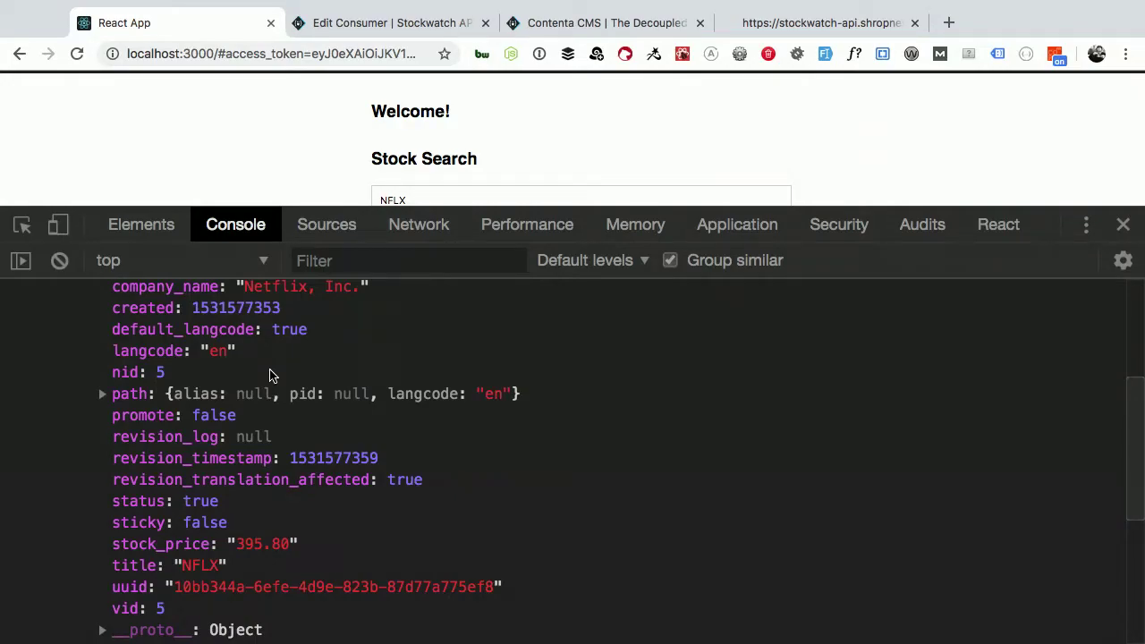
{"action": "scroll", "coordinate": [272, 376], "scroll_direction": "down", "scroll_amount": 2}
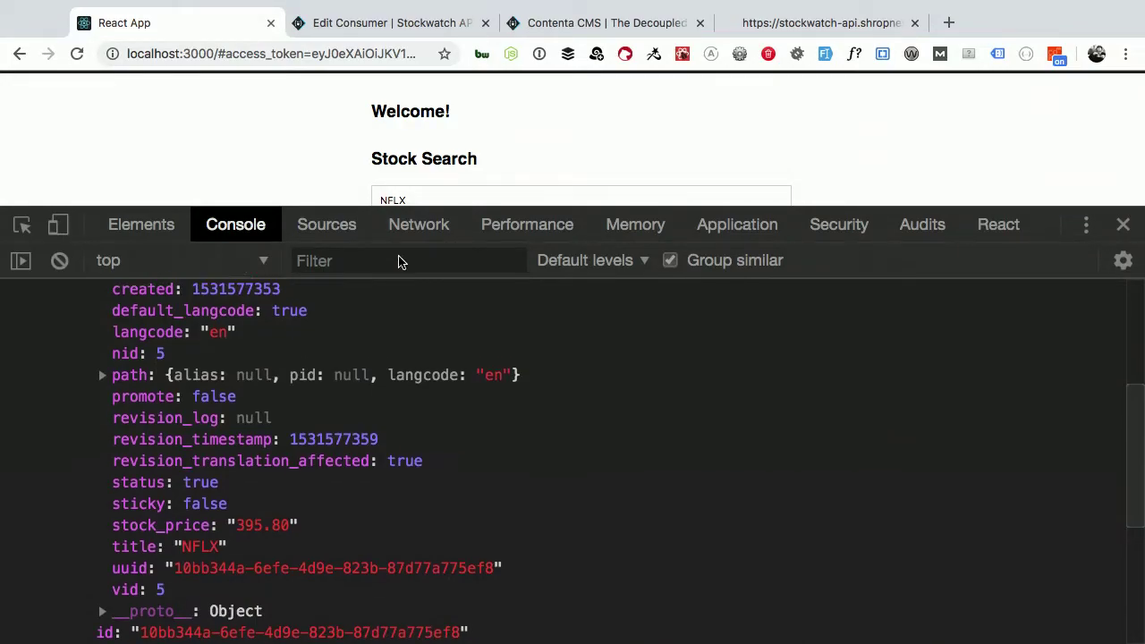
Switch to the Stockwatch API site and open the form for creating a new stock from its content list
{"action": "left_click", "coordinate": [400, 23]}
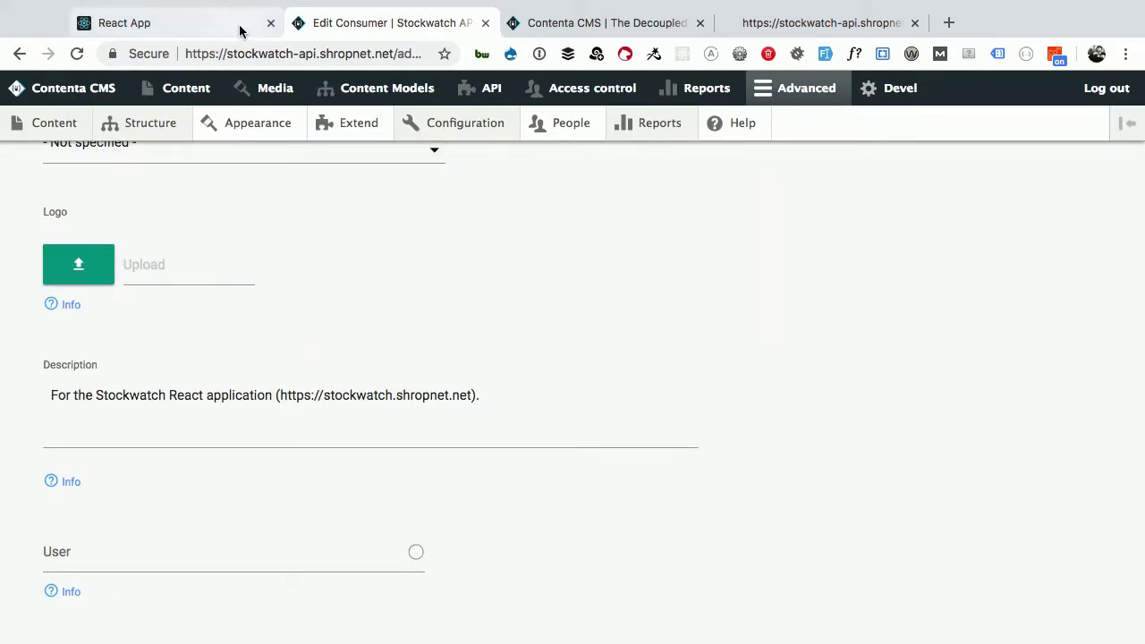
{"action": "scroll", "coordinate": [124, 229], "scroll_direction": "up", "scroll_amount": 5}
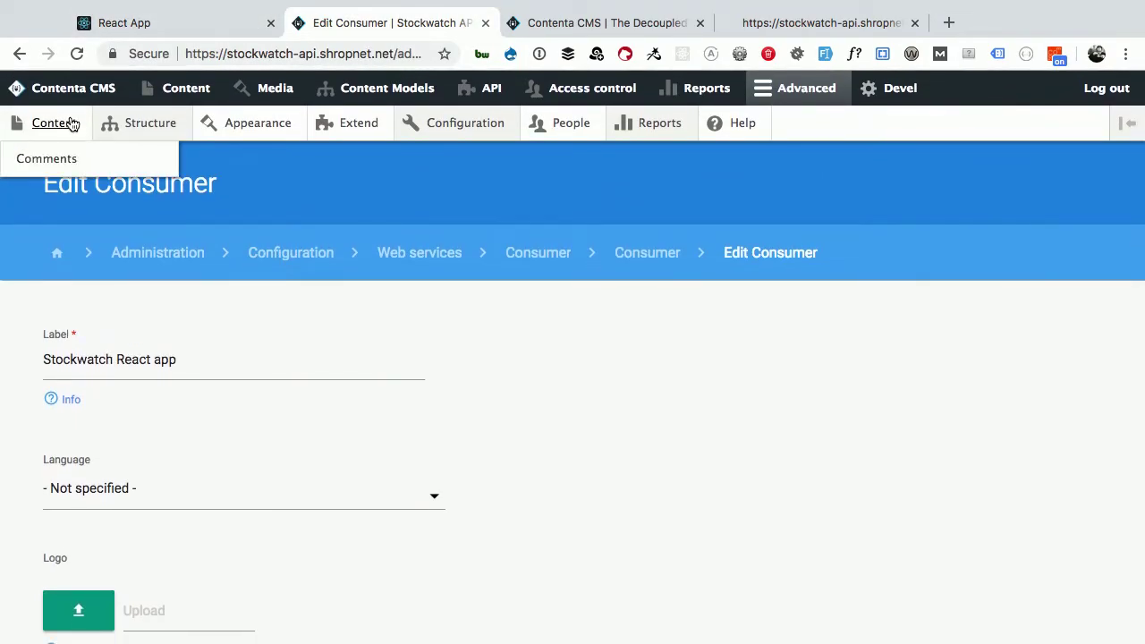
{"action": "left_click", "coordinate": [71, 124]}
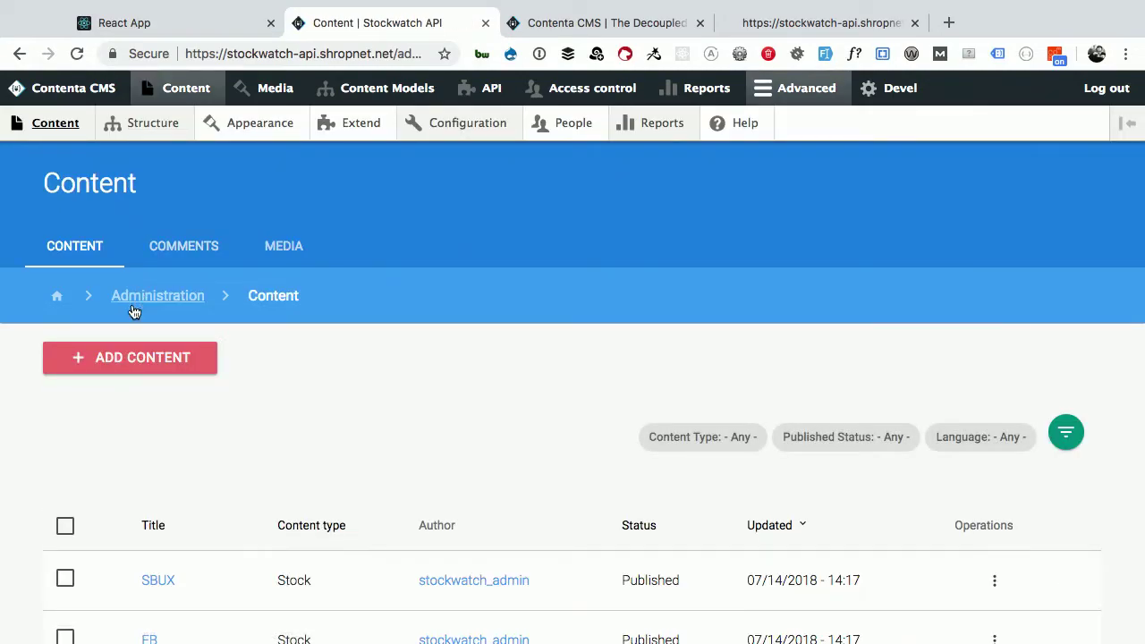
{"action": "left_click", "coordinate": [132, 358]}
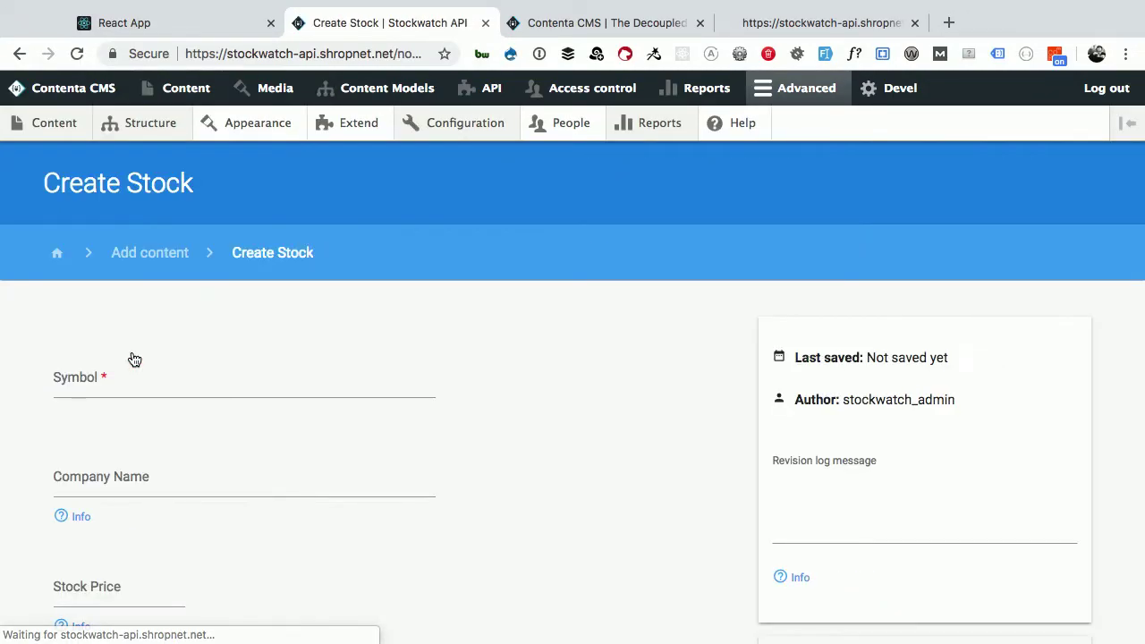
Enter SHOP as the stock's symbol, leave the company name and stock price blank, and save it as published
{"action": "left_click", "coordinate": [113, 380]}
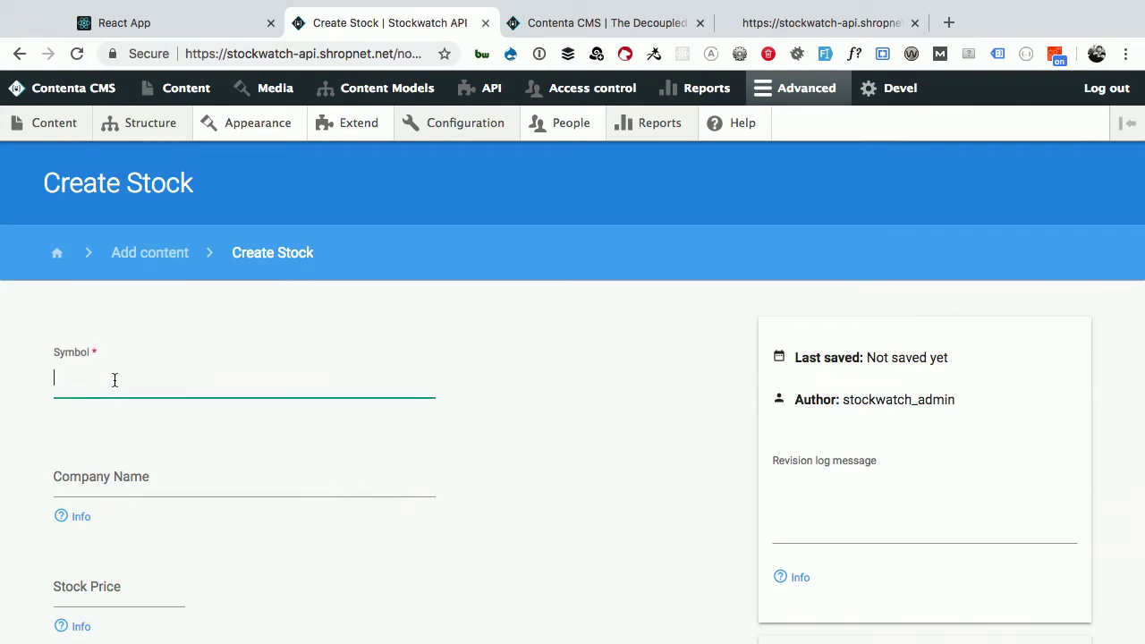
{"action": "type", "text": "SHOP"}
{"action": "scroll", "coordinate": [212, 361], "scroll_direction": "down", "scroll_amount": 2}
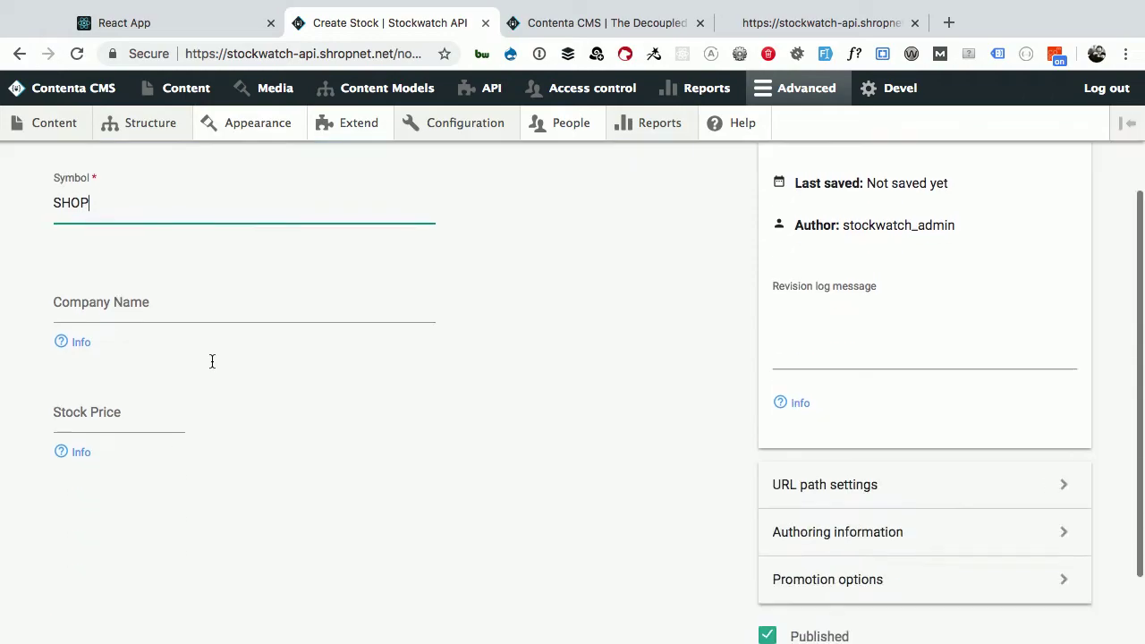
{"action": "scroll", "coordinate": [179, 421], "scroll_direction": "down", "scroll_amount": 1}
{"action": "scroll", "coordinate": [536, 420], "scroll_direction": "up", "scroll_amount": 3}
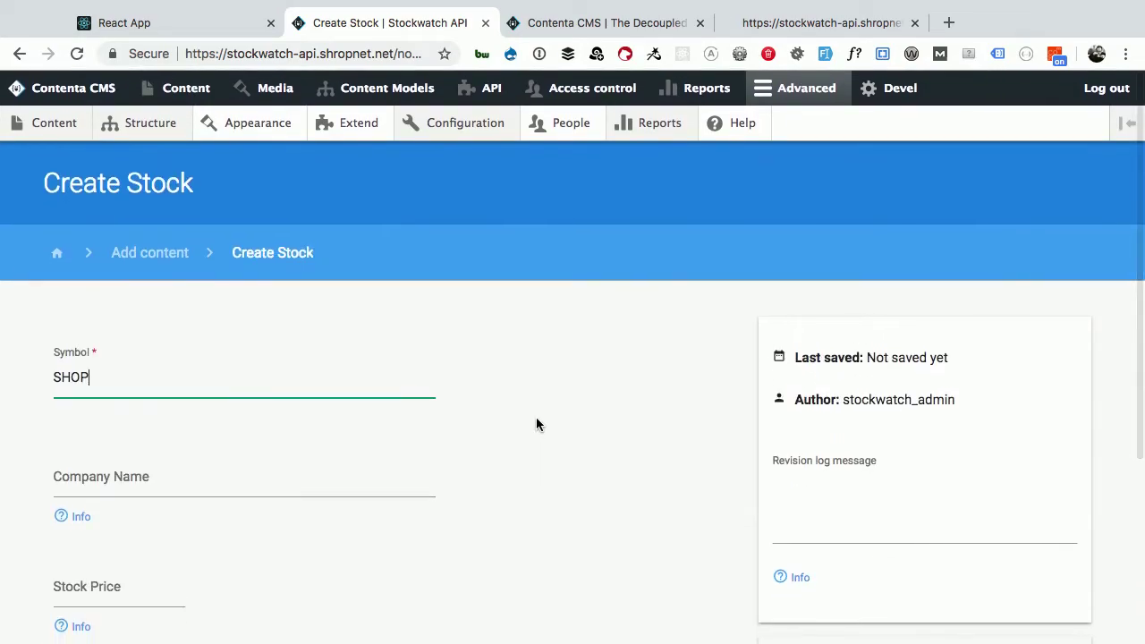
{"action": "scroll", "coordinate": [537, 425], "scroll_direction": "down", "scroll_amount": 1}
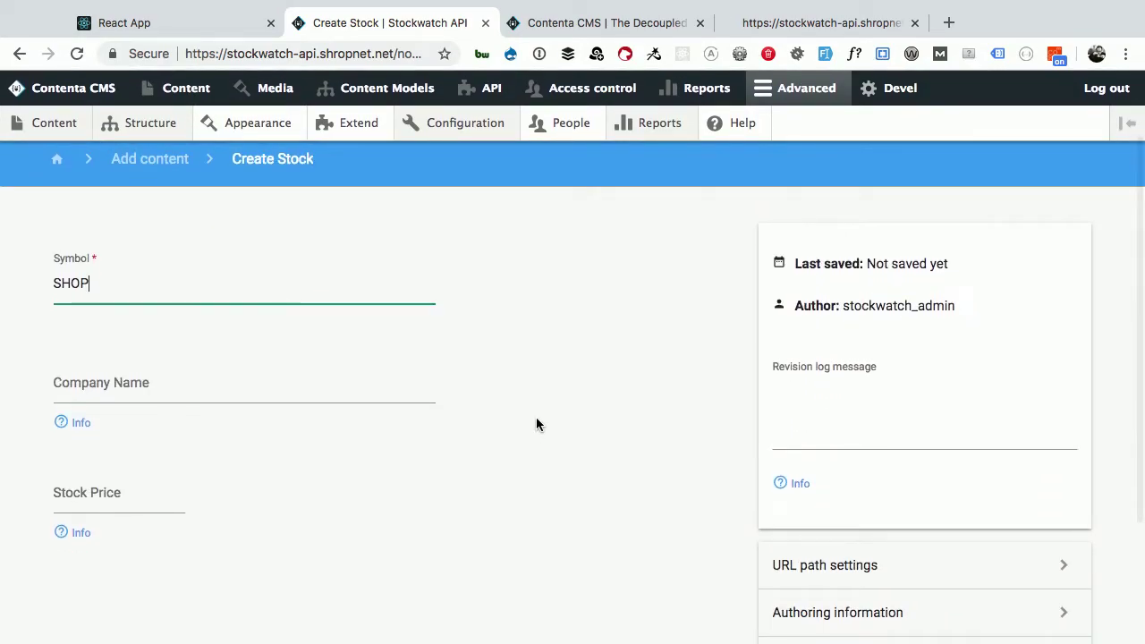
{"action": "scroll", "coordinate": [537, 425], "scroll_direction": "down", "scroll_amount": 2}
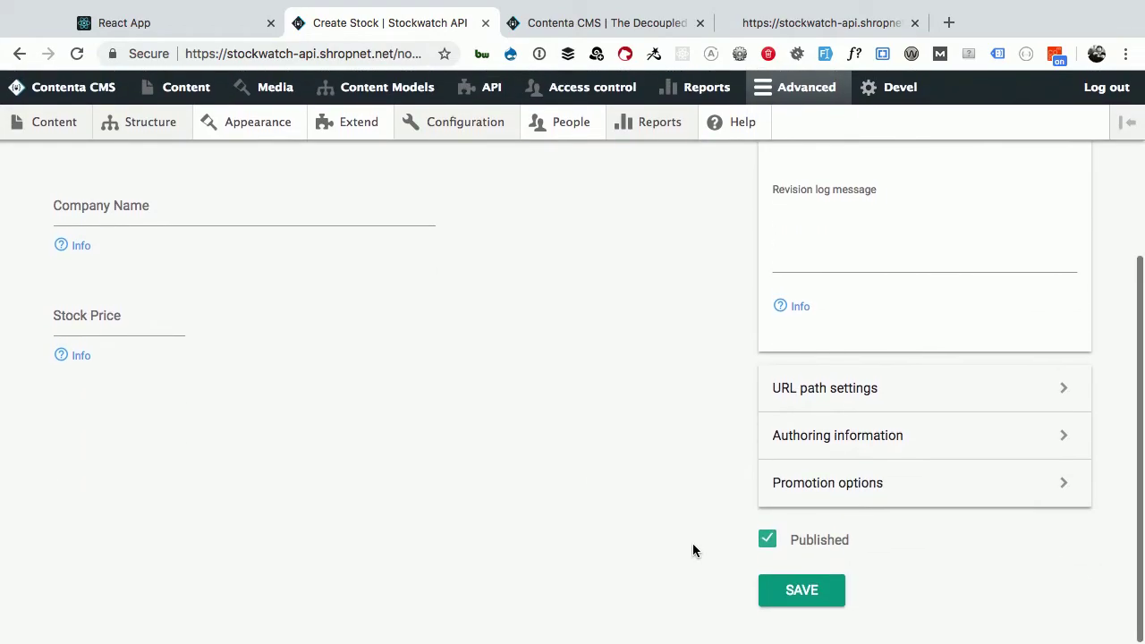
{"action": "left_click", "coordinate": [791, 593]}
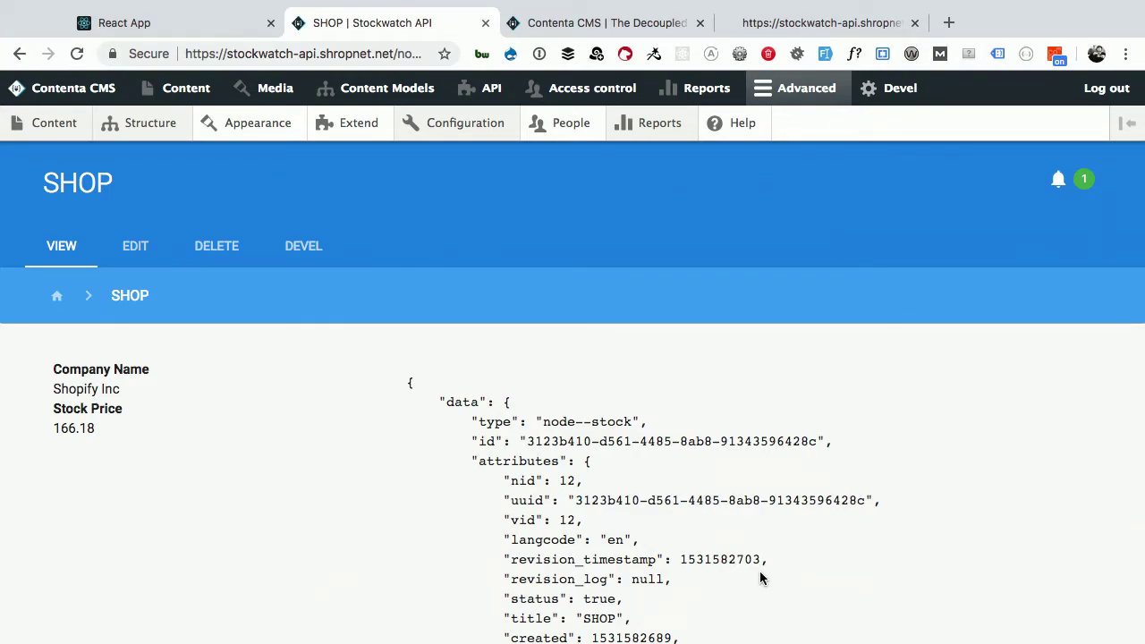
Review the new SHOP stock's JSON output, including its company name and stock price, and highlight its symbol in the breadcrumb
{"action": "scroll", "coordinate": [760, 579], "scroll_direction": "down", "scroll_amount": 8}
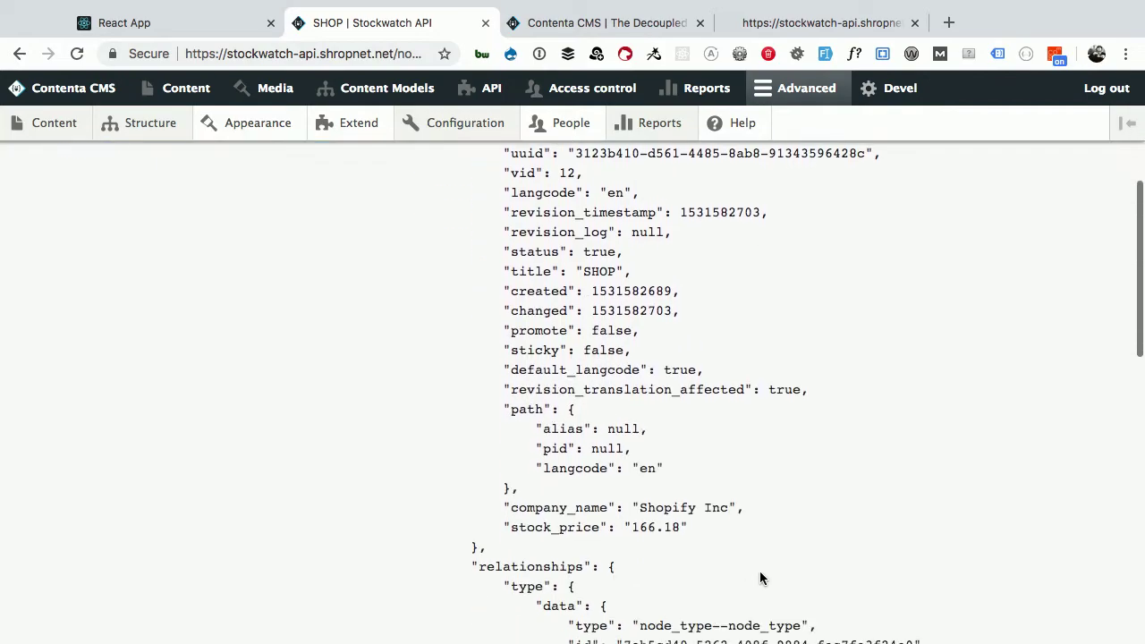
{"action": "scroll", "coordinate": [713, 438], "scroll_direction": "up", "scroll_amount": 8}
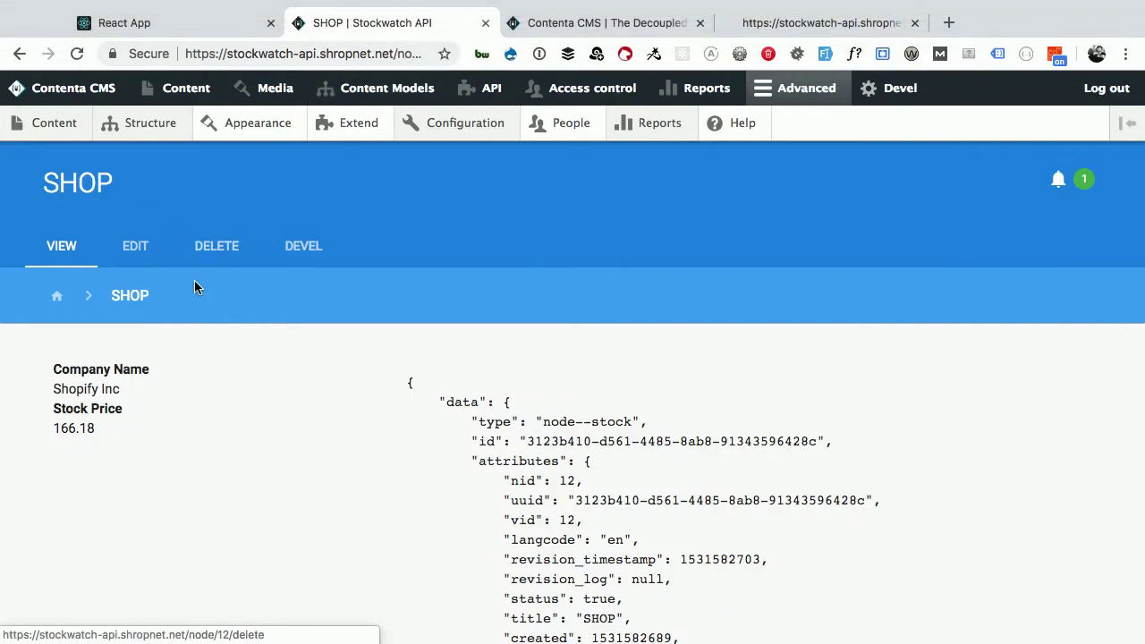
{"action": "double_click", "coordinate": [123, 298]}
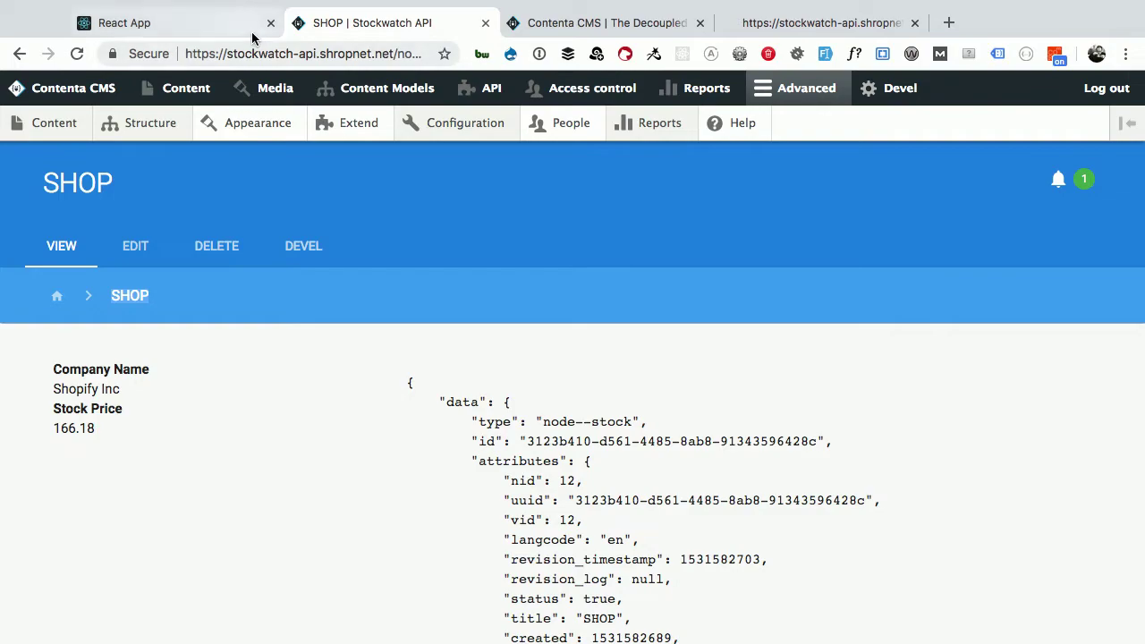
Return to the React app, shrink the developer tools to show the search results, and search for the stock symbol SHOP
{"action": "left_click", "coordinate": [201, 27]}
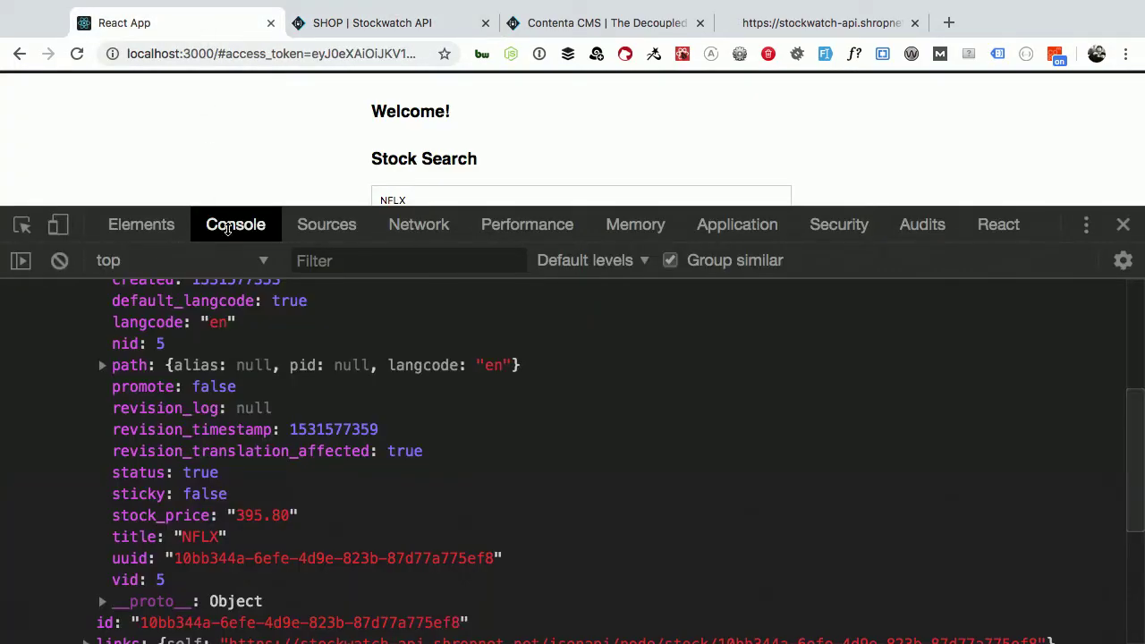
{"action": "scroll", "coordinate": [336, 182], "scroll_direction": "down", "scroll_amount": 3}
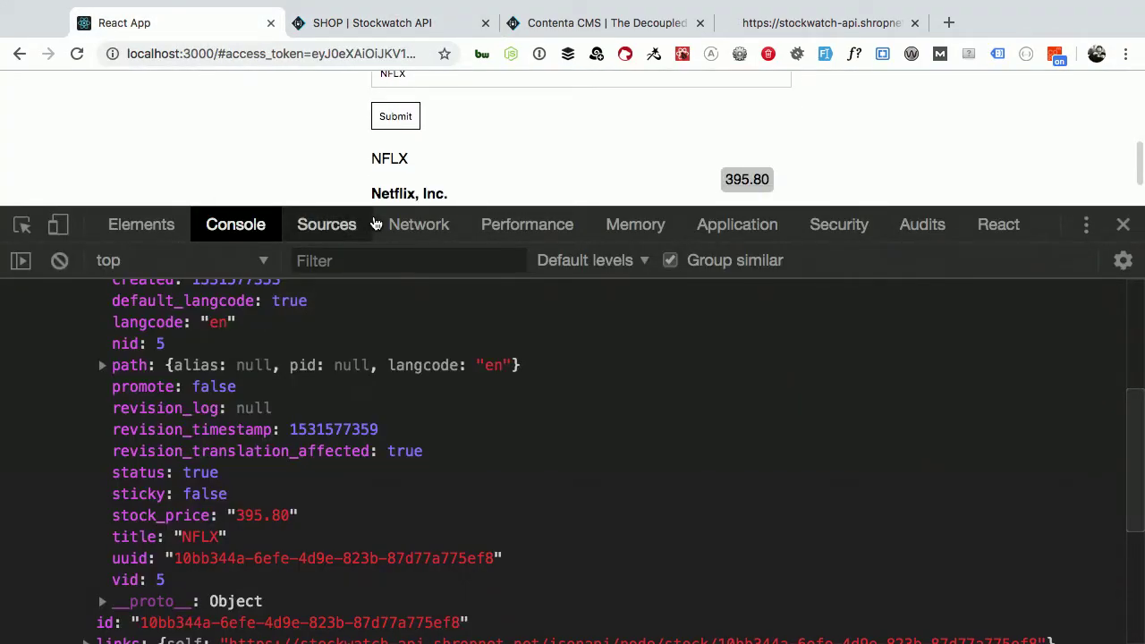
{"action": "left_click_drag", "start_coordinate": [368, 208], "coordinate": [356, 313]}
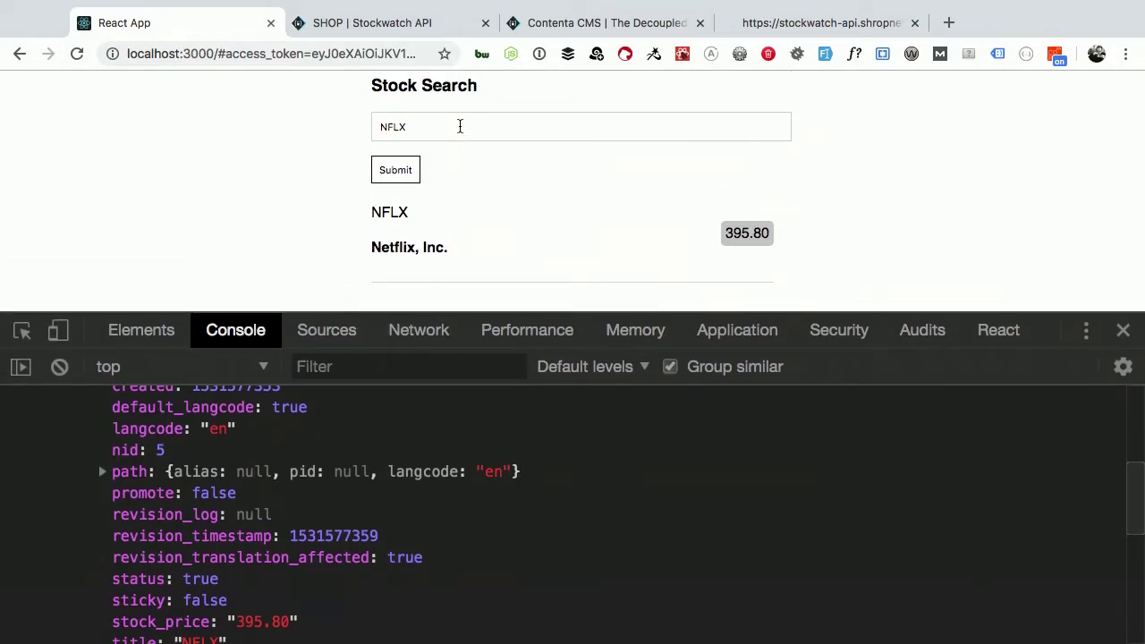
{"action": "double_click", "coordinate": [423, 126]}
{"action": "type", "text": "N"}
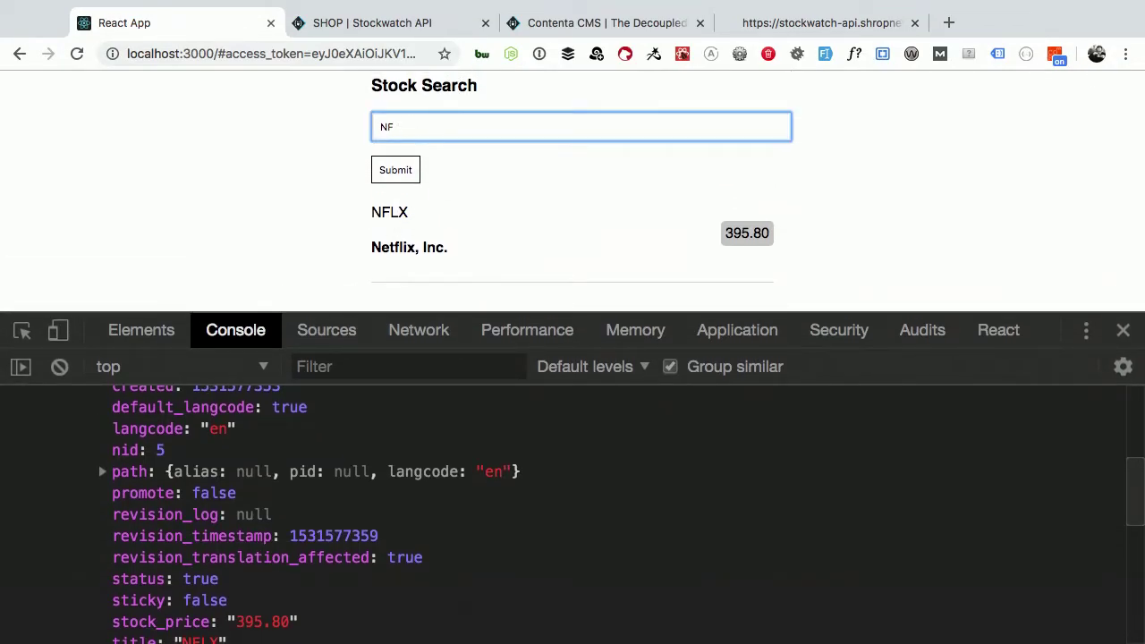
{"action": "key", "text": "BackSpace"}
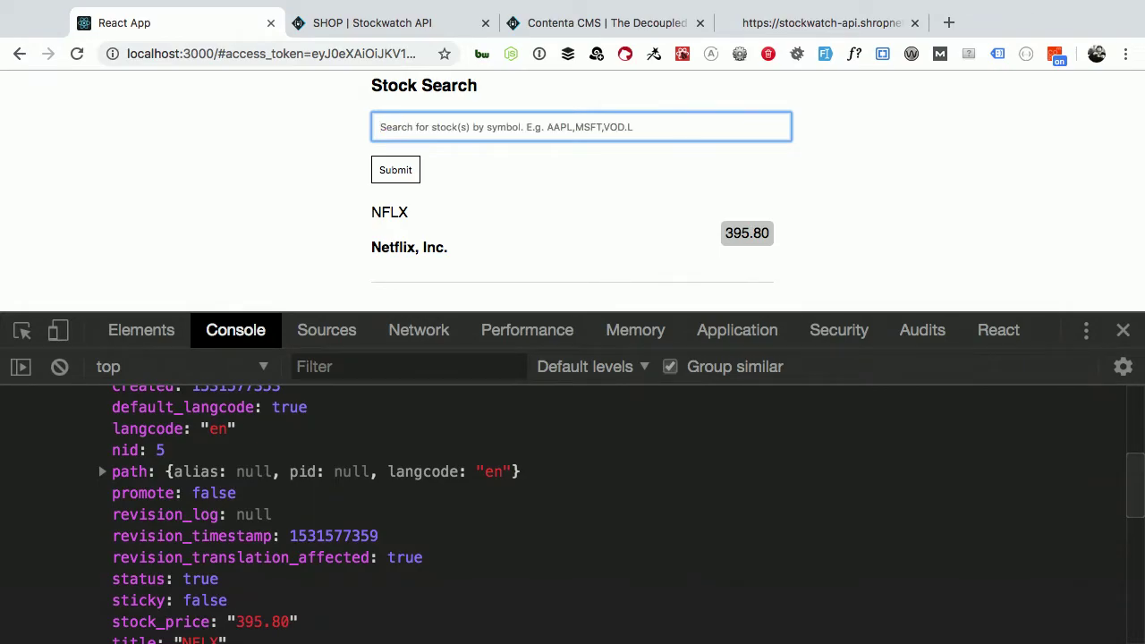
{"action": "type", "text": "SHOP"}
{"action": "left_click", "coordinate": [402, 176]}
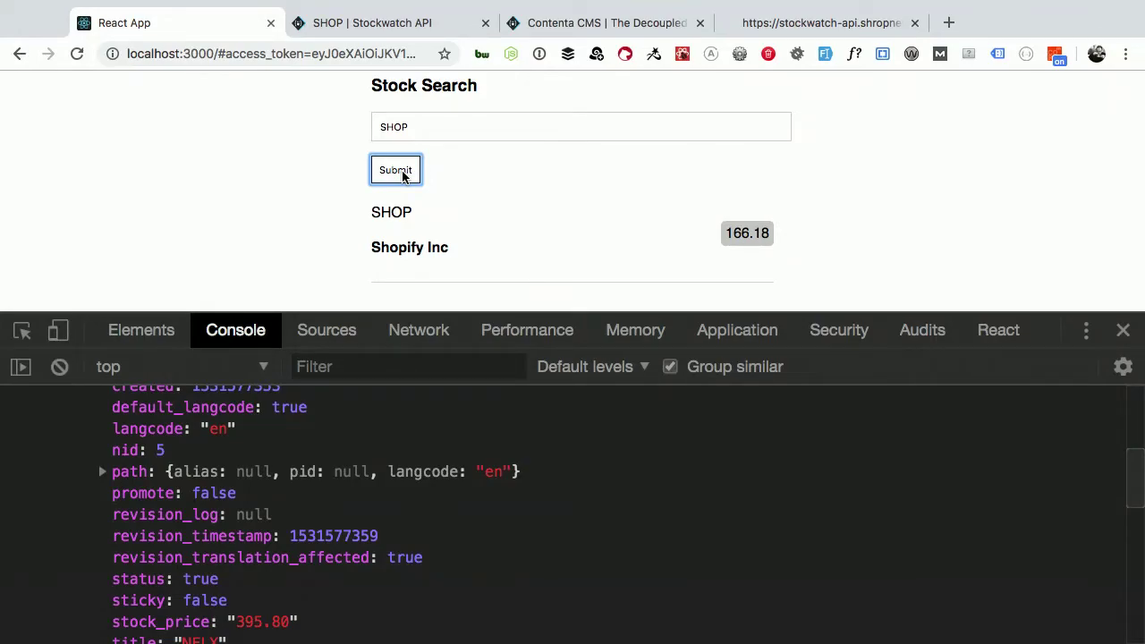
Replace the stock search symbol with AMZN, submit it, and check the results area
{"action": "left_click", "coordinate": [404, 132]}
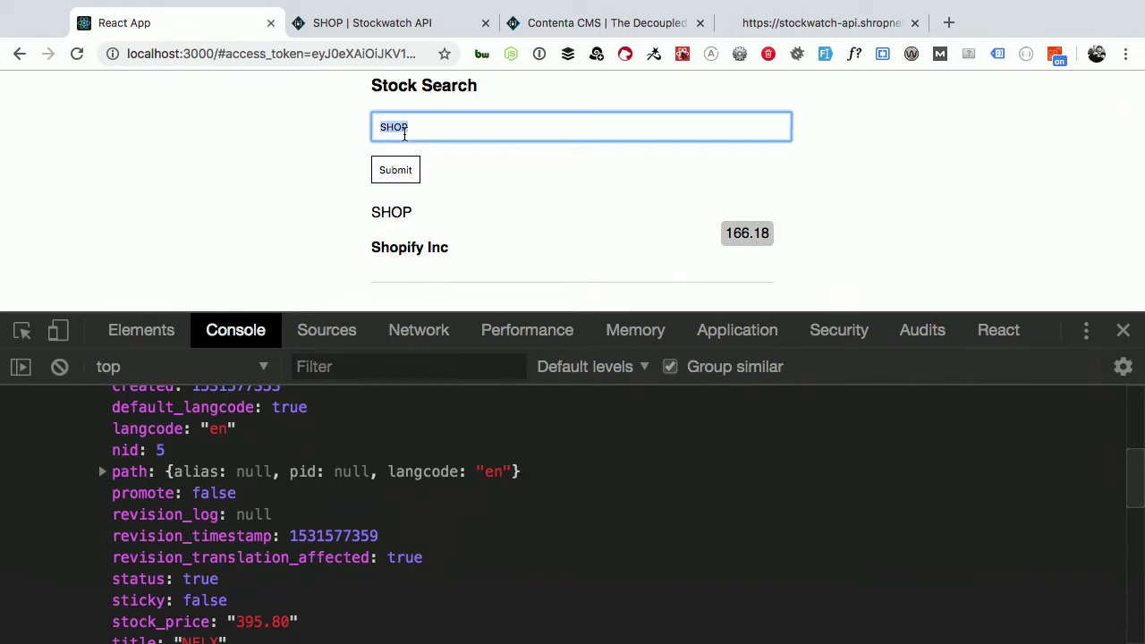
{"action": "type", "text": "AMZN"}
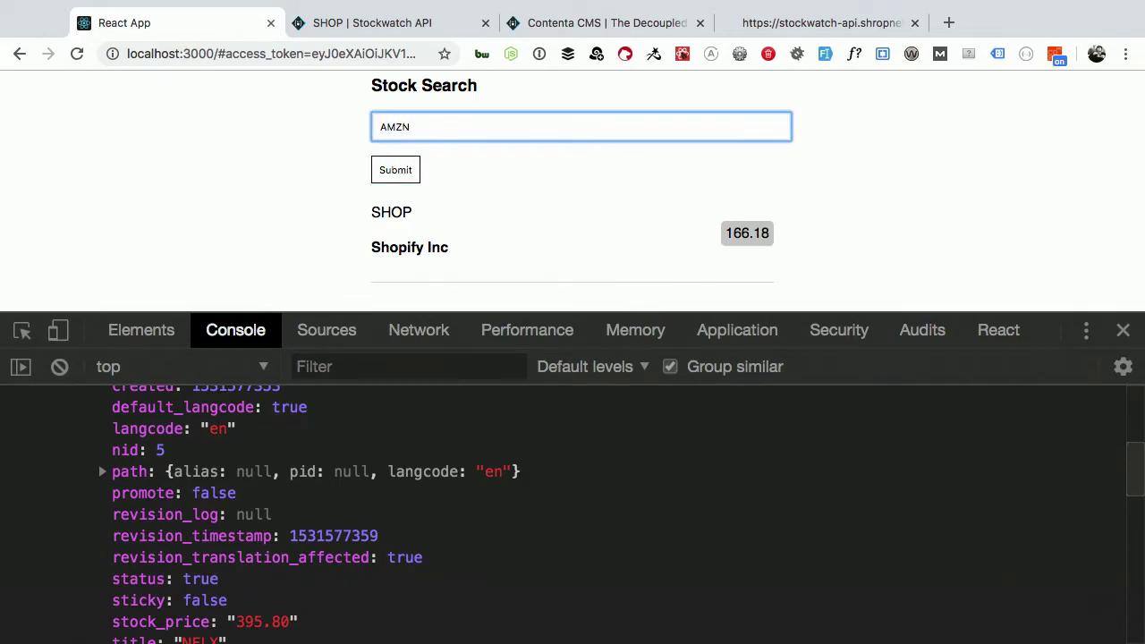
{"action": "left_click", "coordinate": [405, 170]}
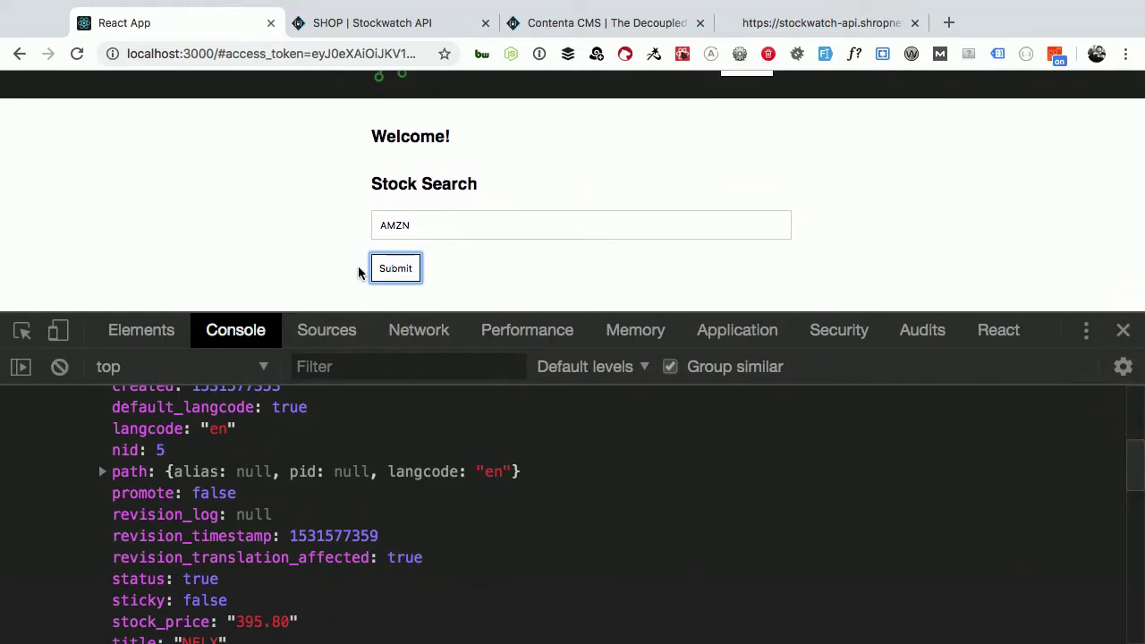
{"action": "scroll", "coordinate": [356, 273], "scroll_direction": "down", "scroll_amount": 1}
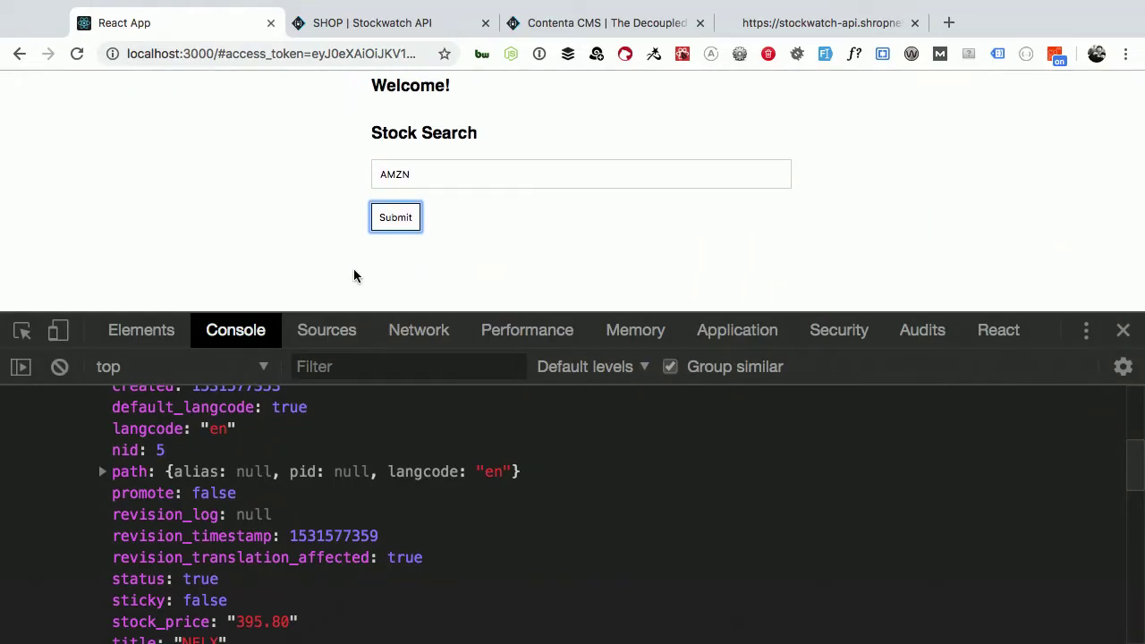
Select AMZN in the React app's search field, and return to the CMS to start a new Stock entry
{"action": "scroll", "coordinate": [358, 193], "scroll_direction": "up", "scroll_amount": 1}
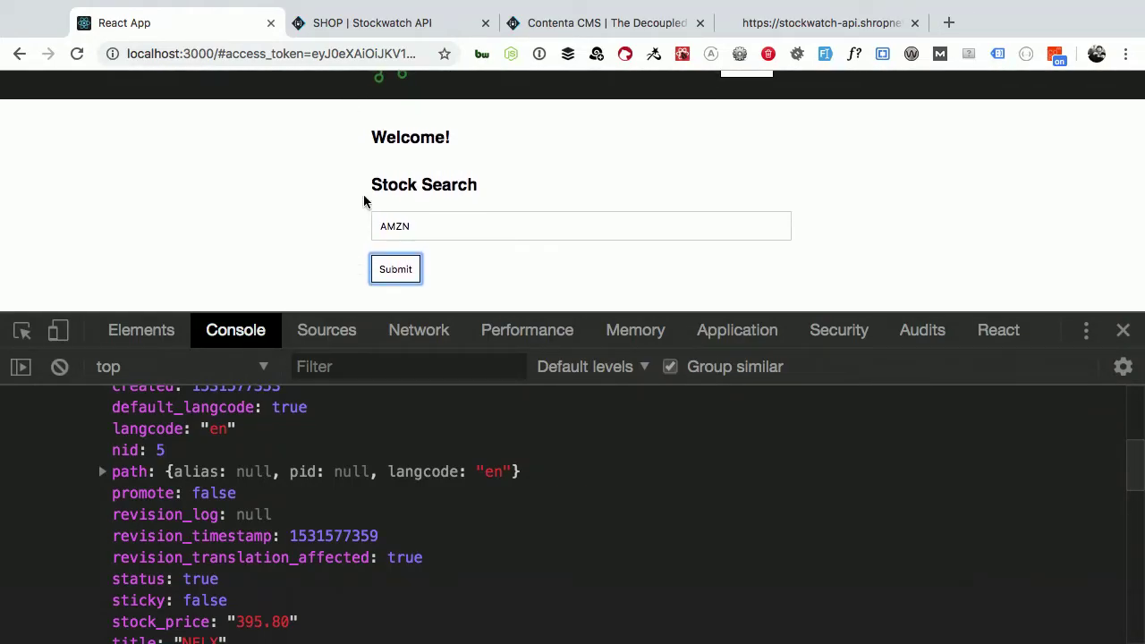
{"action": "left_click", "coordinate": [391, 228]}
{"action": "double_click", "coordinate": [391, 229]}
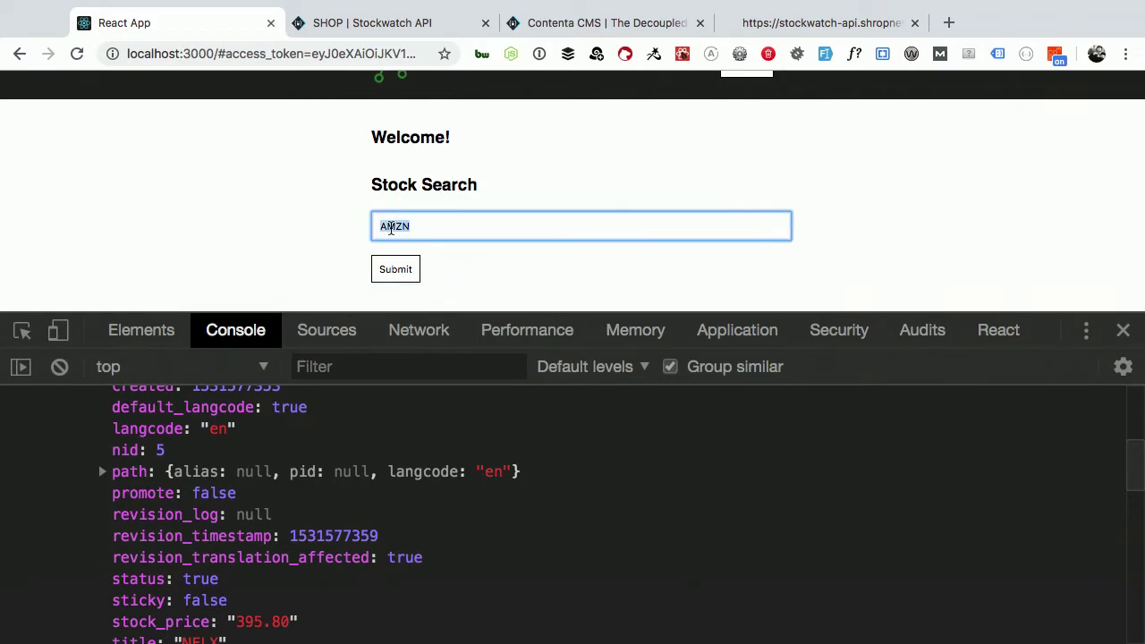
{"action": "scroll", "coordinate": [391, 228], "scroll_direction": "down", "scroll_amount": 1}
{"action": "scroll", "coordinate": [391, 226], "scroll_direction": "up", "scroll_amount": 1}
{"action": "left_click", "coordinate": [350, 35]}
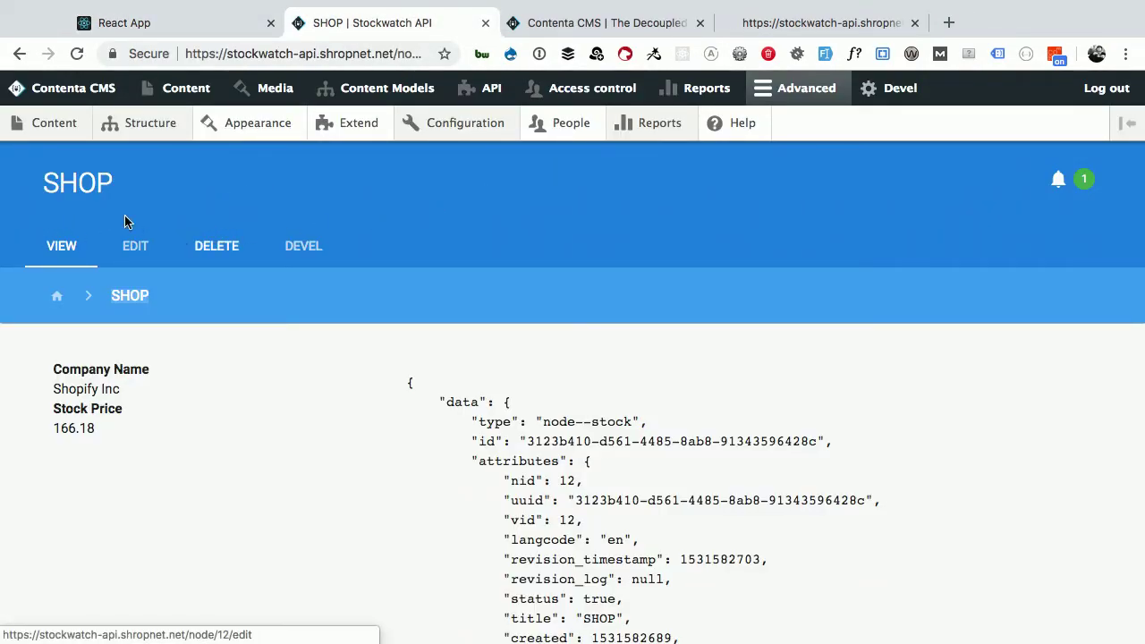
{"action": "left_click", "coordinate": [60, 121]}
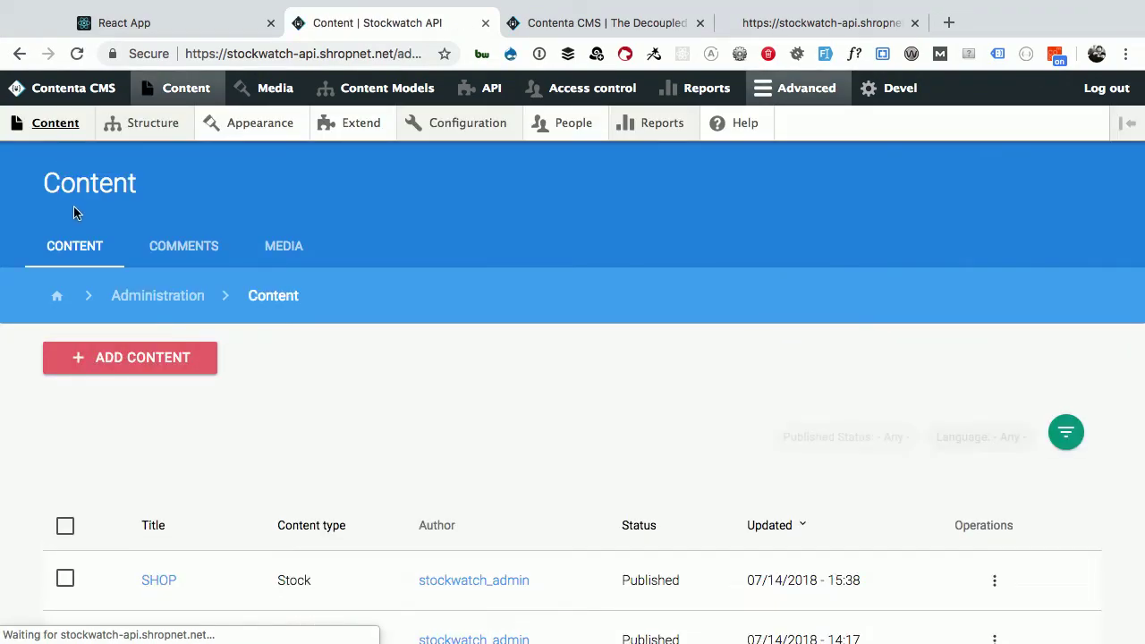
{"action": "left_click", "coordinate": [102, 354]}
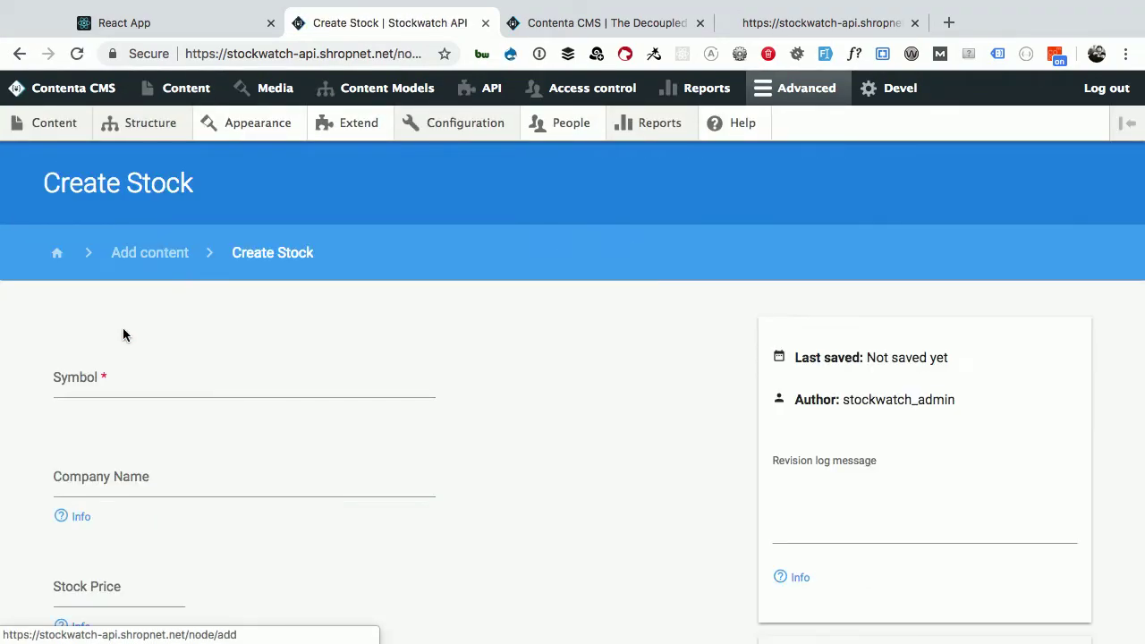
Enter AMZN as the stock's symbol, leave the company name and stock price blank, and save it as published
{"action": "left_click", "coordinate": [77, 374]}
{"action": "type", "text": "AMZN"}
{"action": "scroll", "coordinate": [301, 403], "scroll_direction": "down", "scroll_amount": 3}
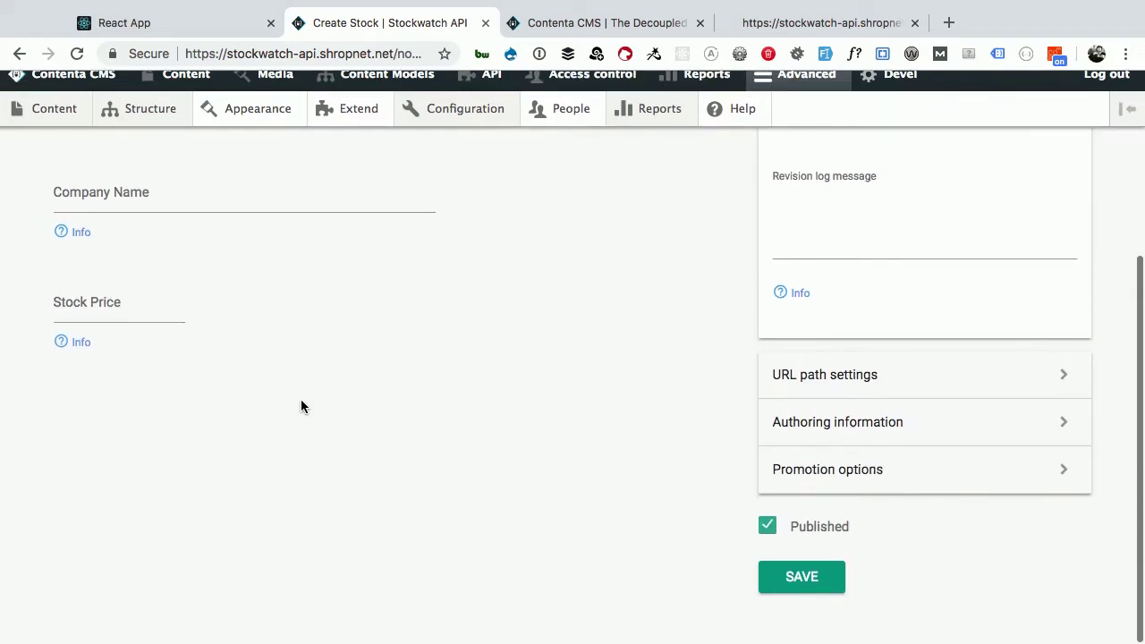
{"action": "left_click", "coordinate": [809, 601]}
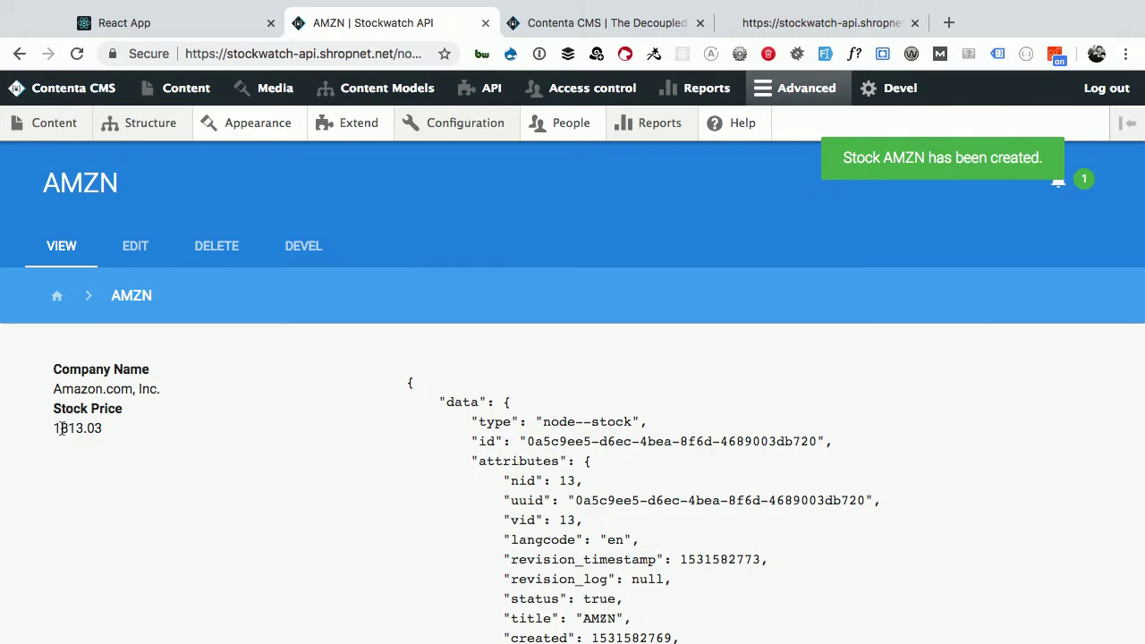
Highlight the new AMZN stock's price, and submit the AMZN search again in the React app
{"action": "left_click_drag", "start_coordinate": [60, 429], "coordinate": [102, 432]}
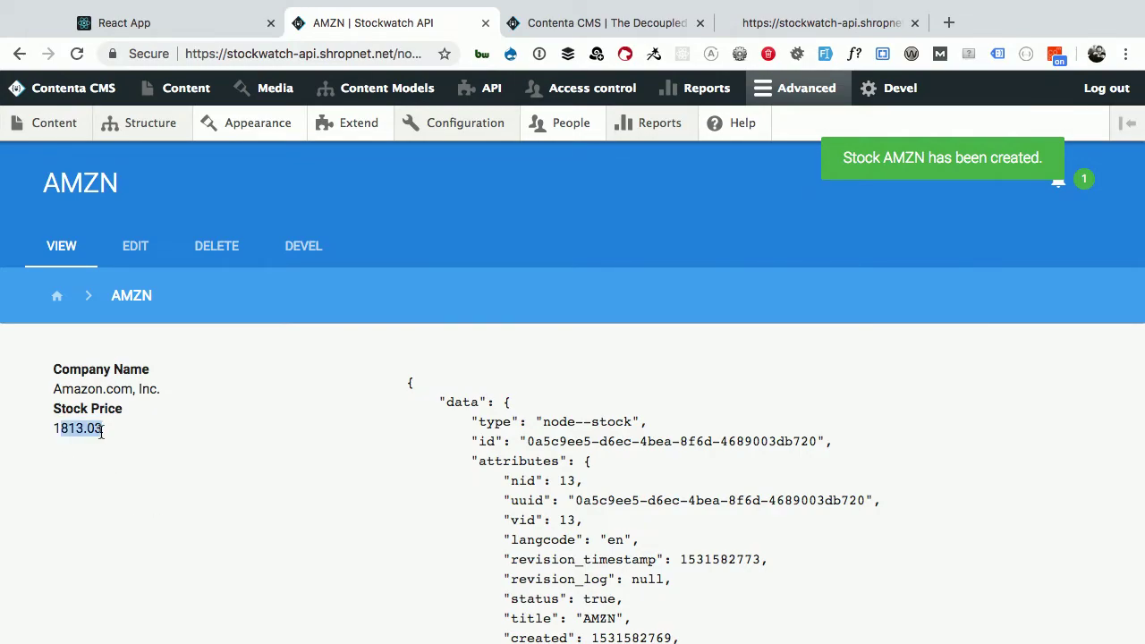
{"action": "left_click", "coordinate": [164, 19]}
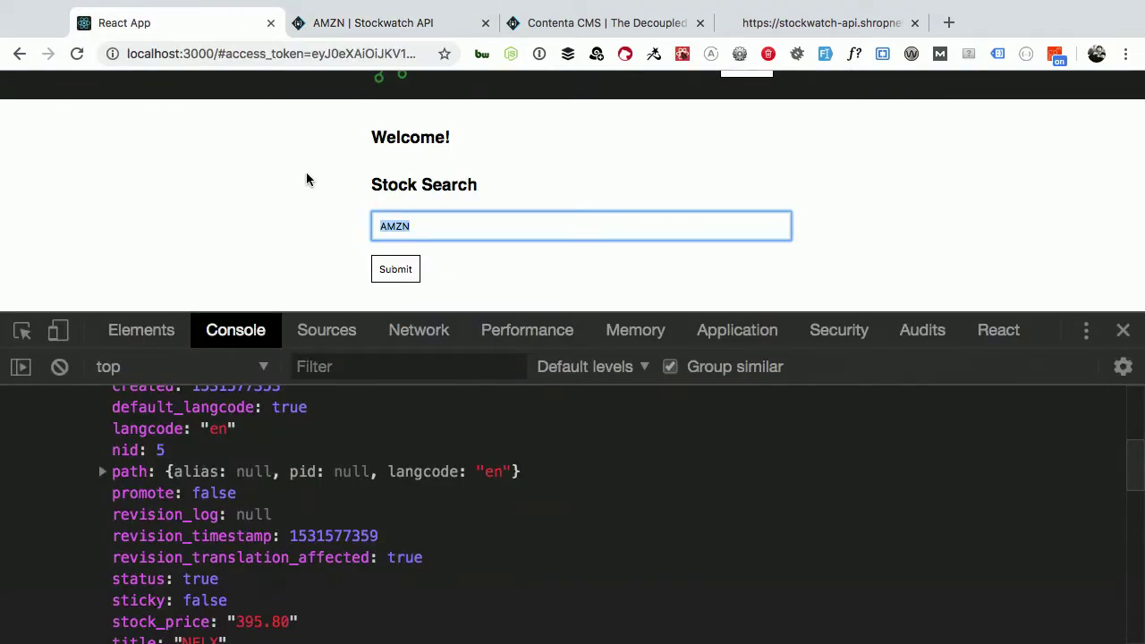
{"action": "left_click", "coordinate": [410, 267]}
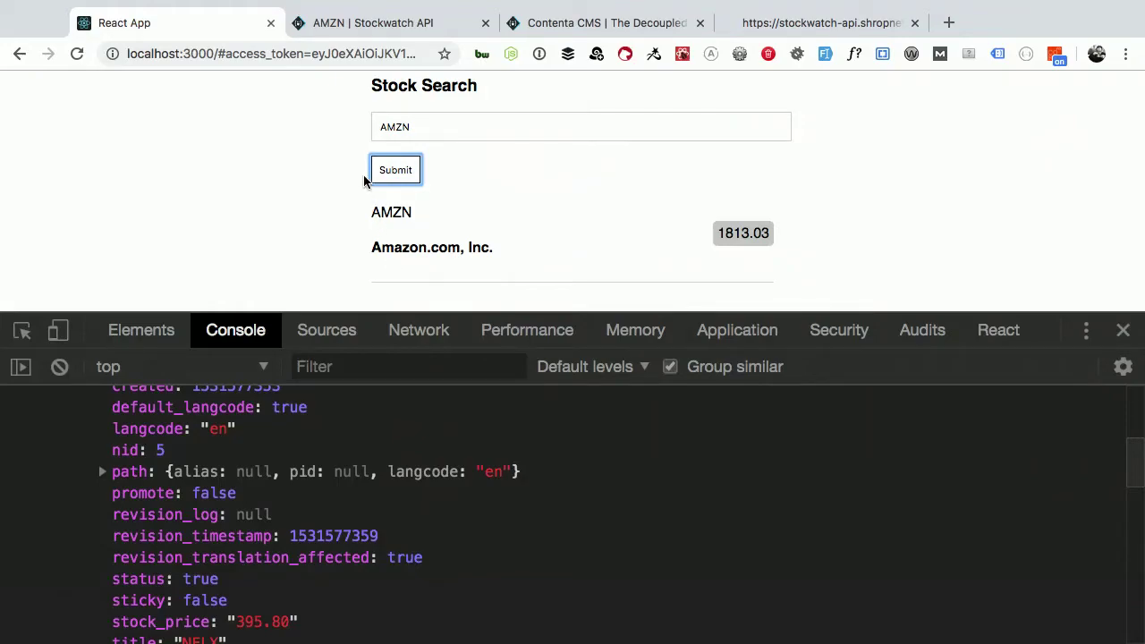
Try to overwrite the AMZN stock's price manually in the CMS and save the stock
{"action": "left_click", "coordinate": [364, 23]}
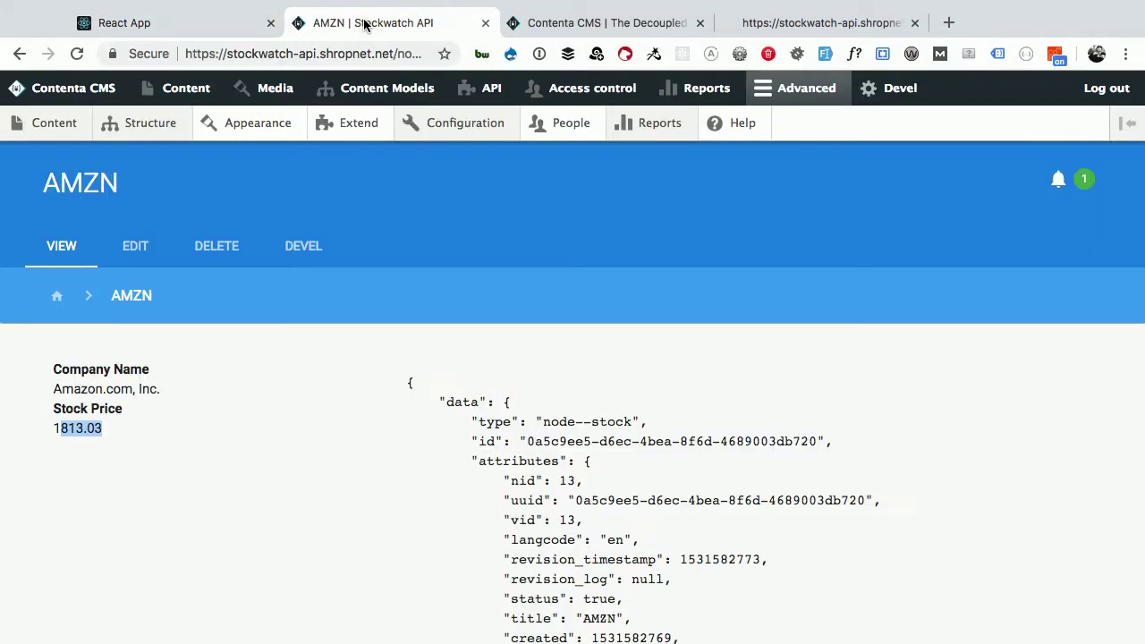
{"action": "left_click", "coordinate": [138, 251]}
{"action": "scroll", "coordinate": [203, 385], "scroll_direction": "down", "scroll_amount": 3}
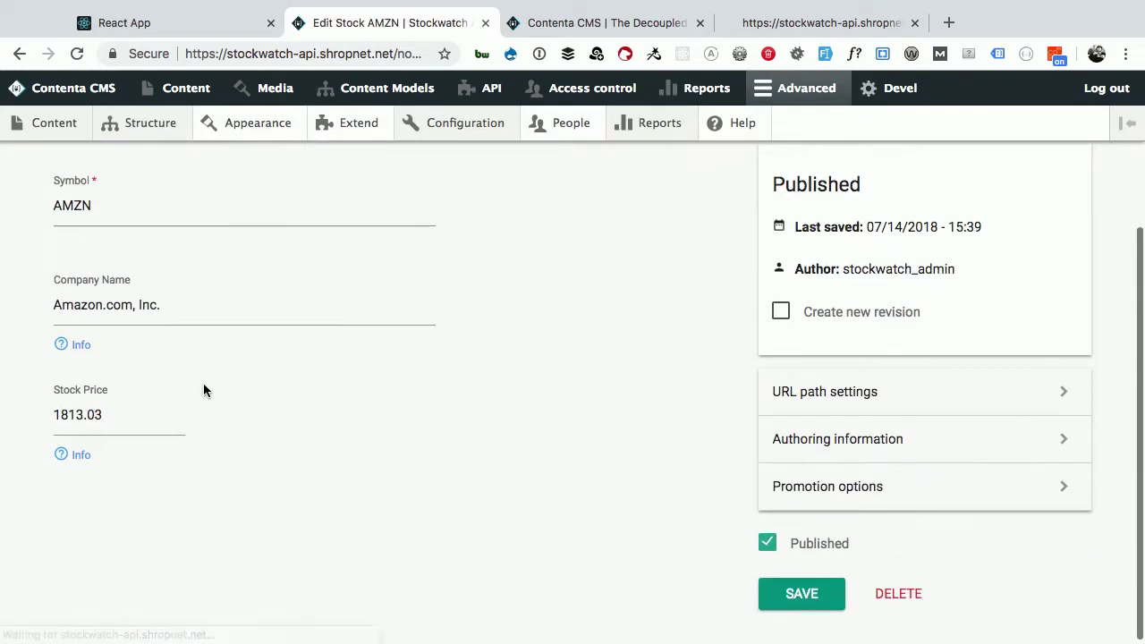
{"action": "left_click", "coordinate": [80, 412]}
{"action": "key", "text": "shift+End"}
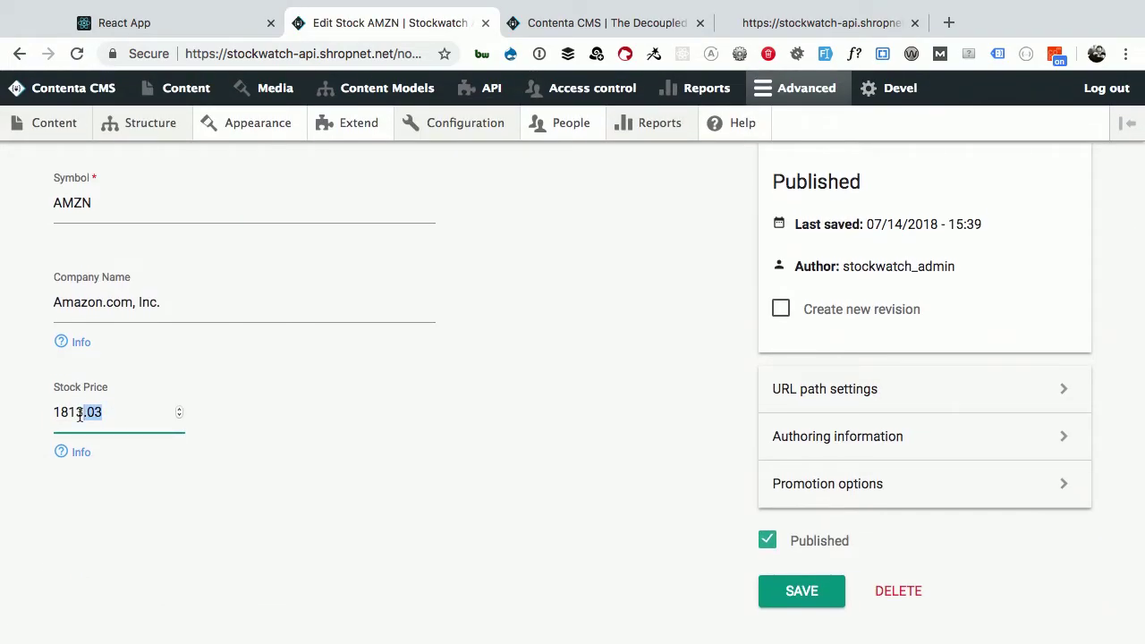
{"action": "key", "text": "Left"}
{"action": "key", "text": "BackSpace"}
{"action": "key", "text": "BackSpace"}
{"action": "key", "text": "BackSpace"}
{"action": "key", "text": "BackSpace"}
{"action": "type", "text": "2"}
{"action": "left_click", "coordinate": [801, 594]}
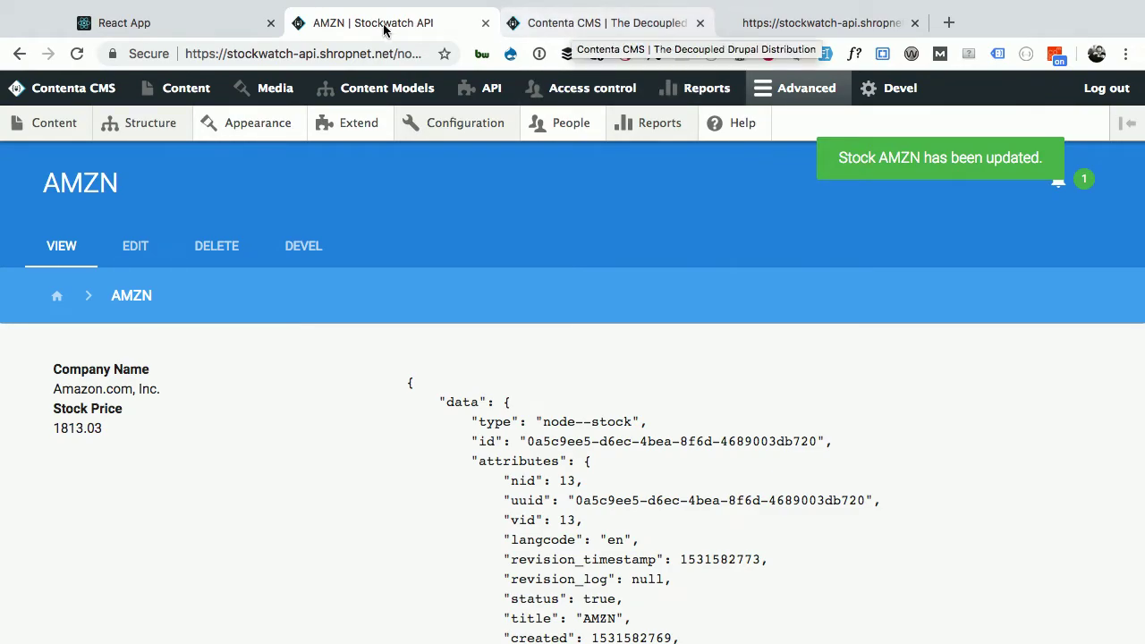
Compare the AMZN result in the React app with its CMS page, and reopen the stock for editing
{"action": "left_click", "coordinate": [195, 32]}
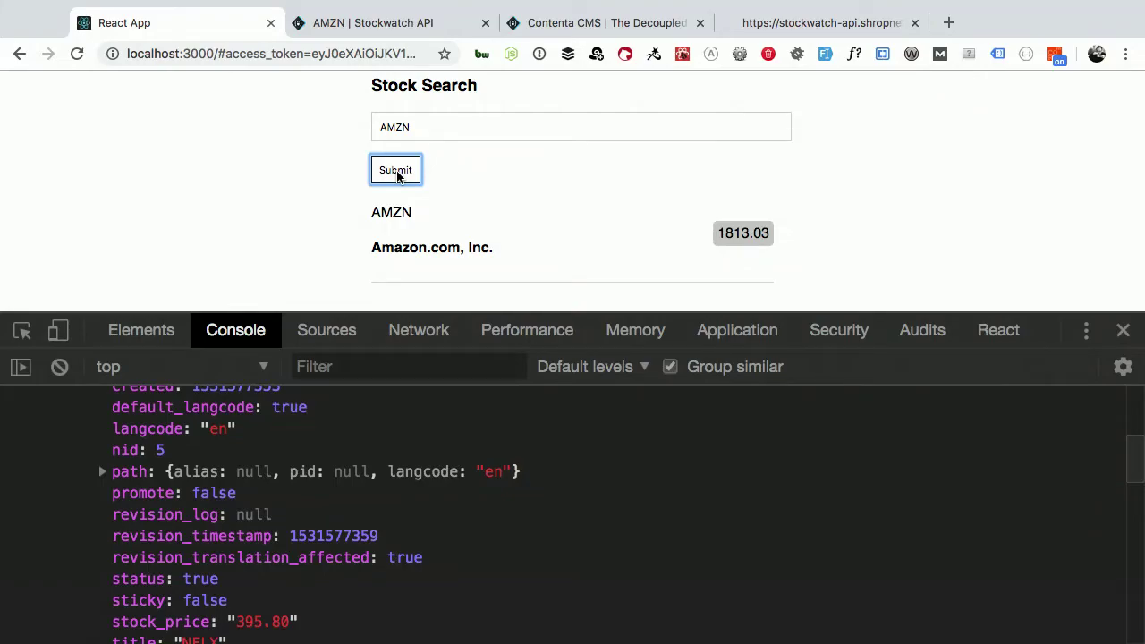
{"action": "left_click", "coordinate": [414, 128]}
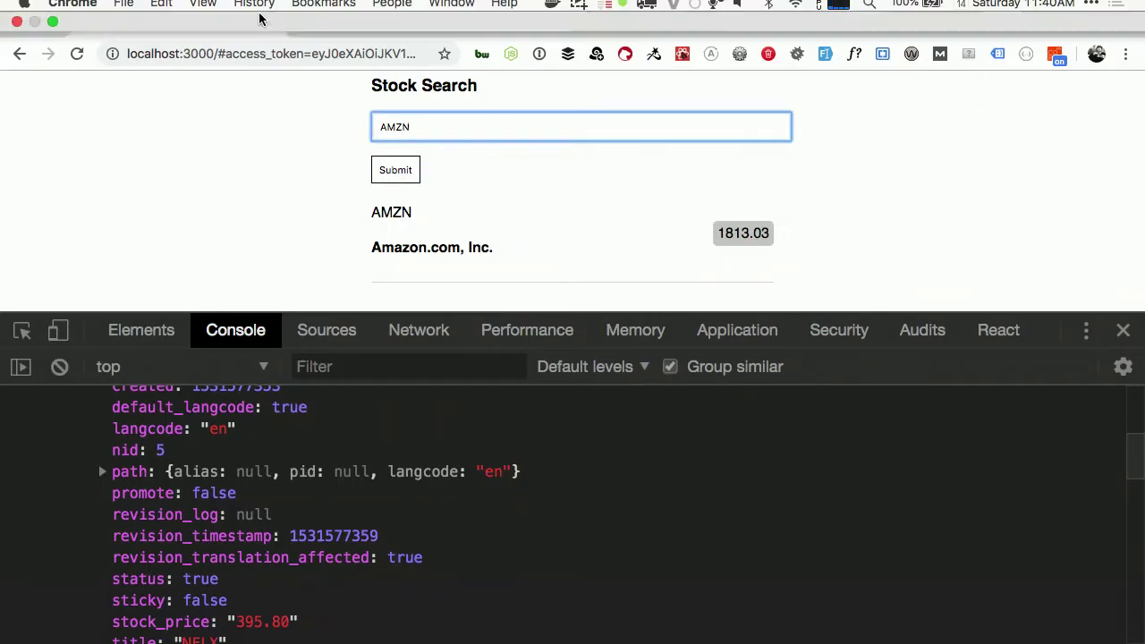
{"action": "left_click", "coordinate": [311, 131]}
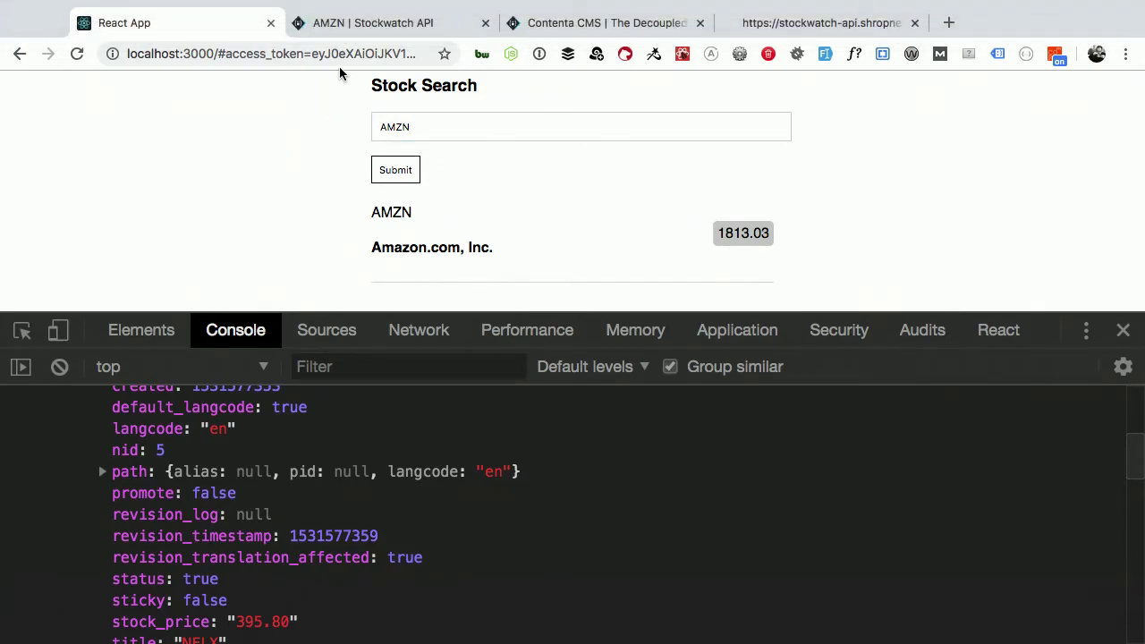
{"action": "left_click", "coordinate": [367, 24]}
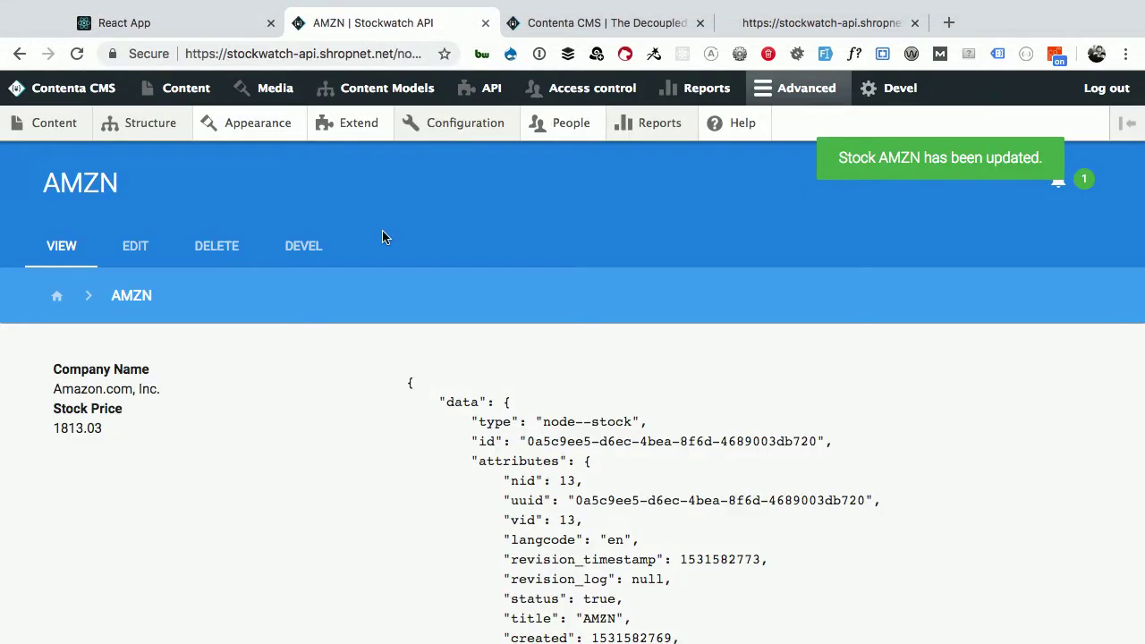
{"action": "scroll", "coordinate": [383, 236], "scroll_direction": "down", "scroll_amount": 2}
{"action": "scroll", "coordinate": [382, 236], "scroll_direction": "up", "scroll_amount": 2}
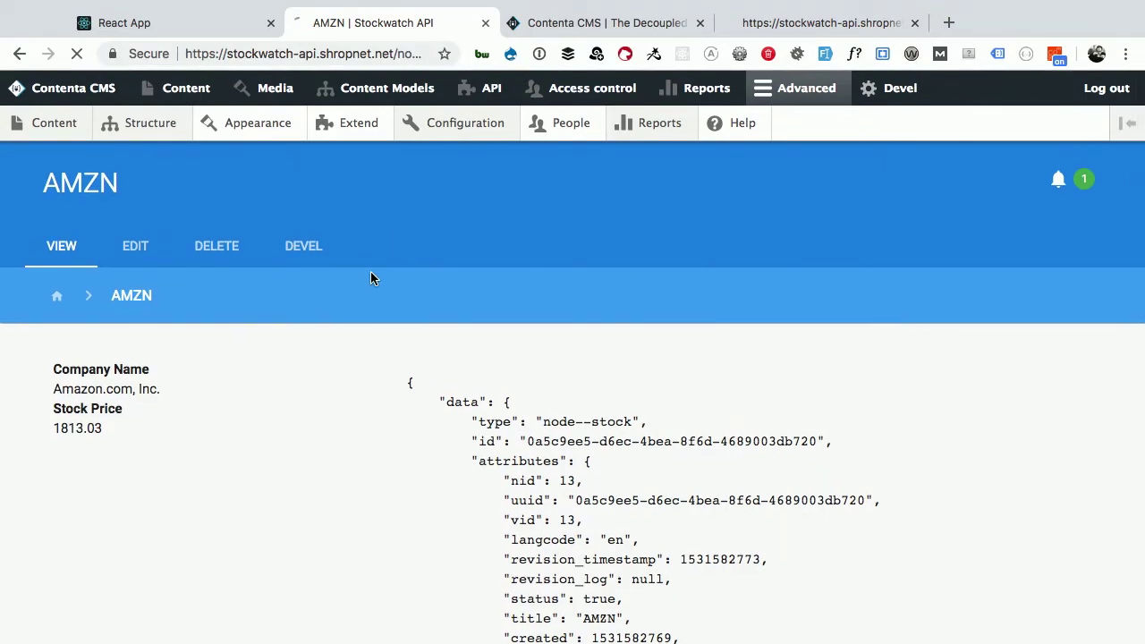
{"action": "left_click", "coordinate": [136, 250]}
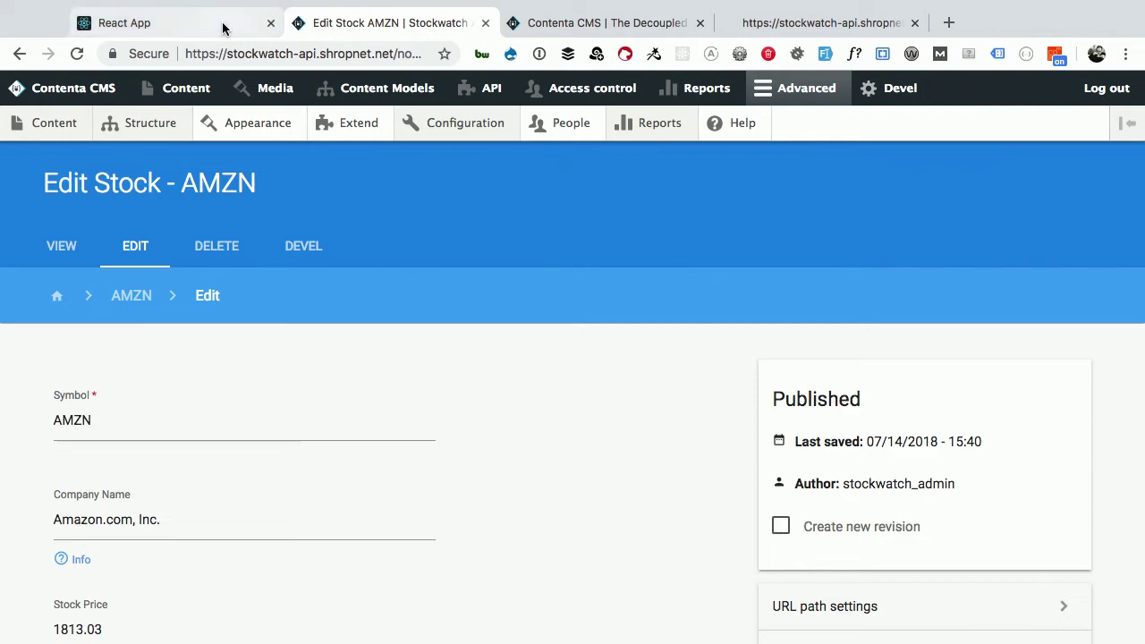
Return to the React app and examine the AMZN search result and the responses logged in the console
{"action": "left_click", "coordinate": [153, 31]}
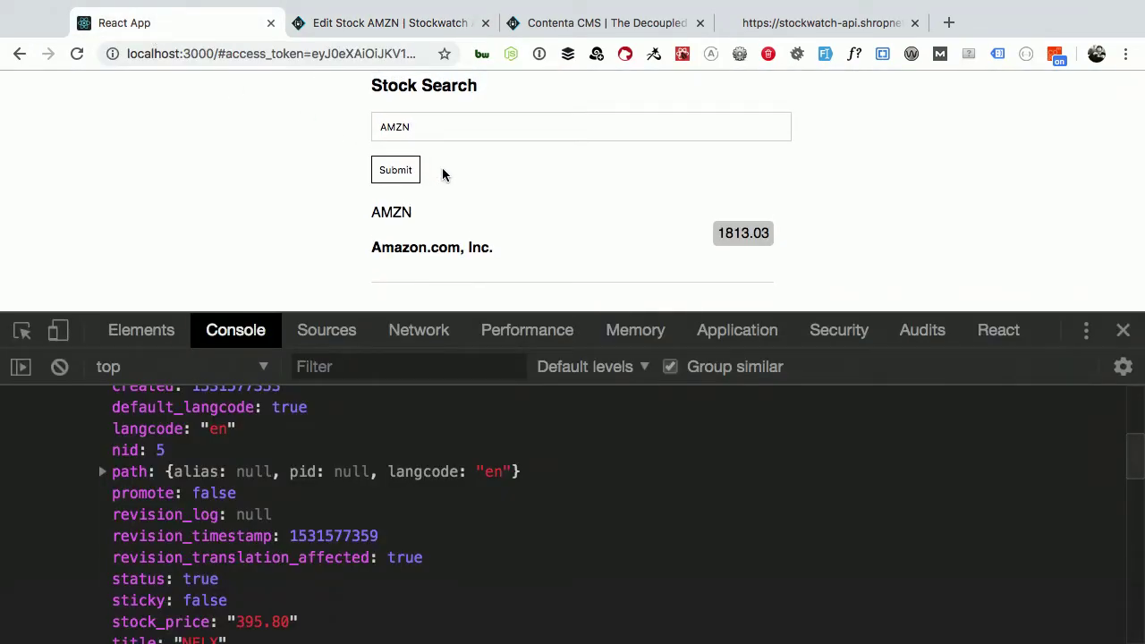
{"action": "scroll", "coordinate": [499, 263], "scroll_direction": "up", "scroll_amount": 1}
{"action": "scroll", "coordinate": [499, 263], "scroll_direction": "down", "scroll_amount": 1}
{"action": "scroll", "coordinate": [283, 557], "scroll_direction": "up", "scroll_amount": 4}
{"action": "scroll", "coordinate": [282, 556], "scroll_direction": "down", "scroll_amount": 1}
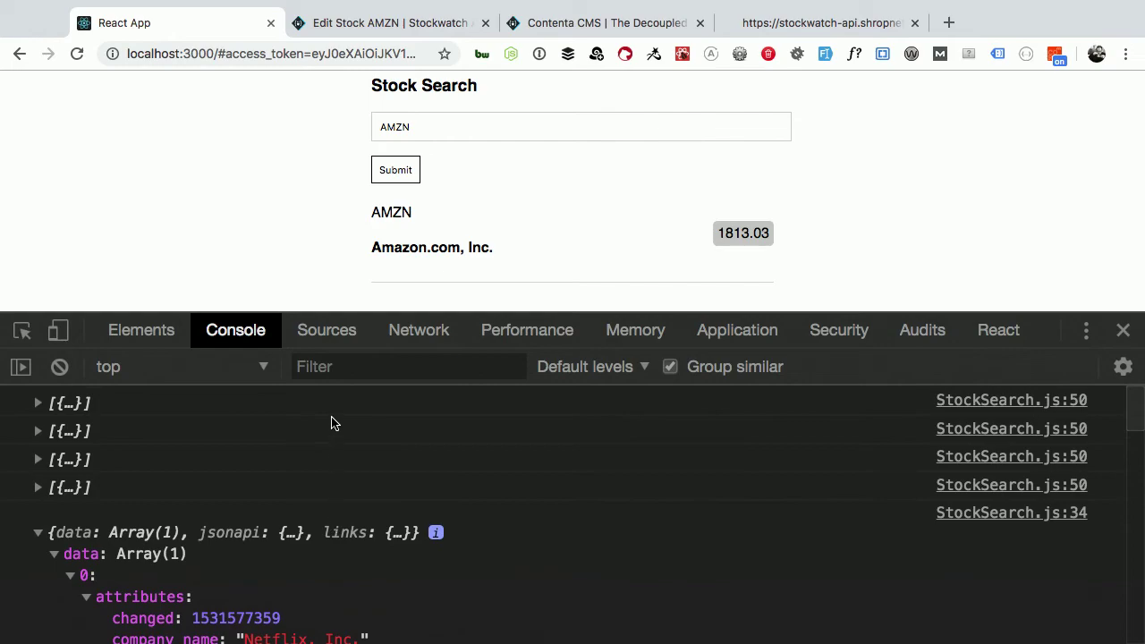
{"action": "scroll", "coordinate": [269, 157], "scroll_direction": "up", "scroll_amount": 3}
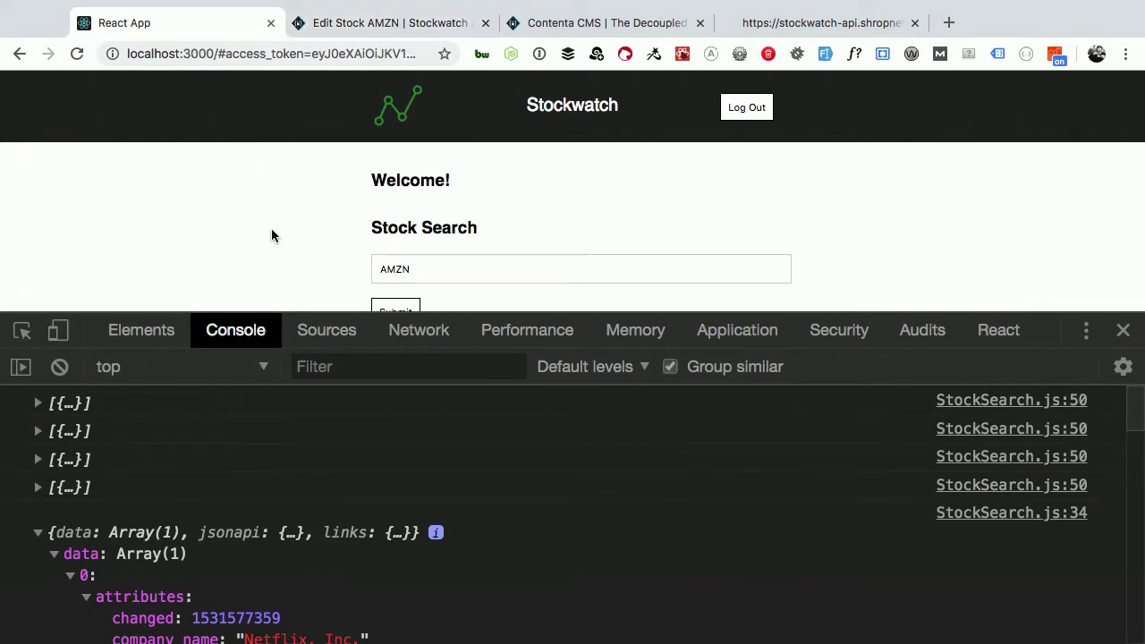
Log out of both the React app and the CMS, checking the app's session storage in between
{"action": "left_click", "coordinate": [750, 118]}
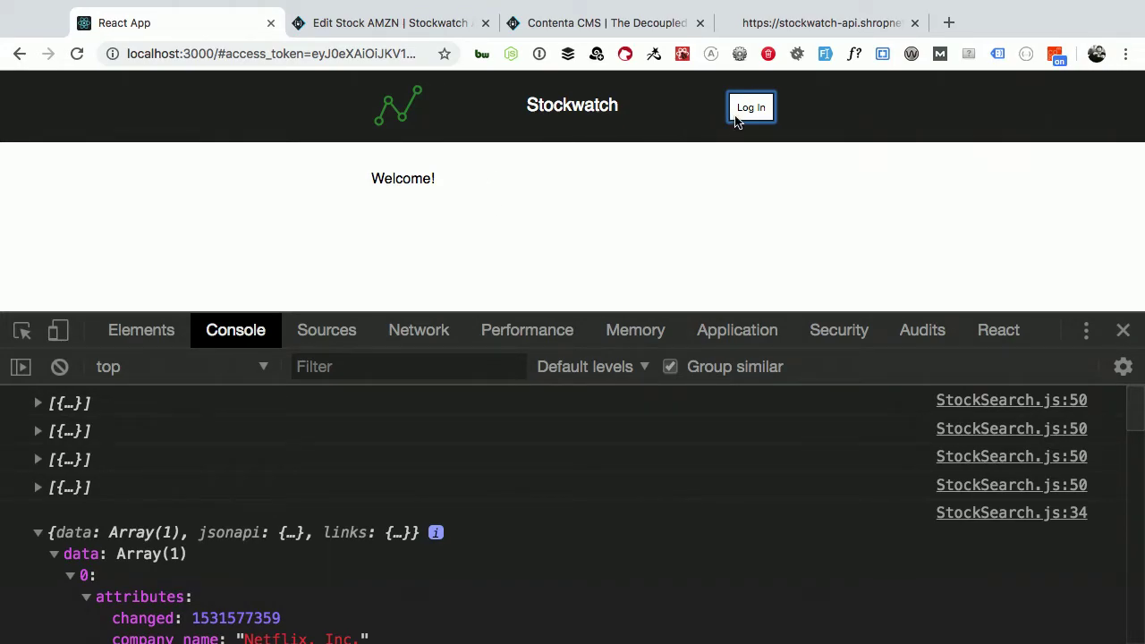
{"action": "left_click", "coordinate": [716, 333]}
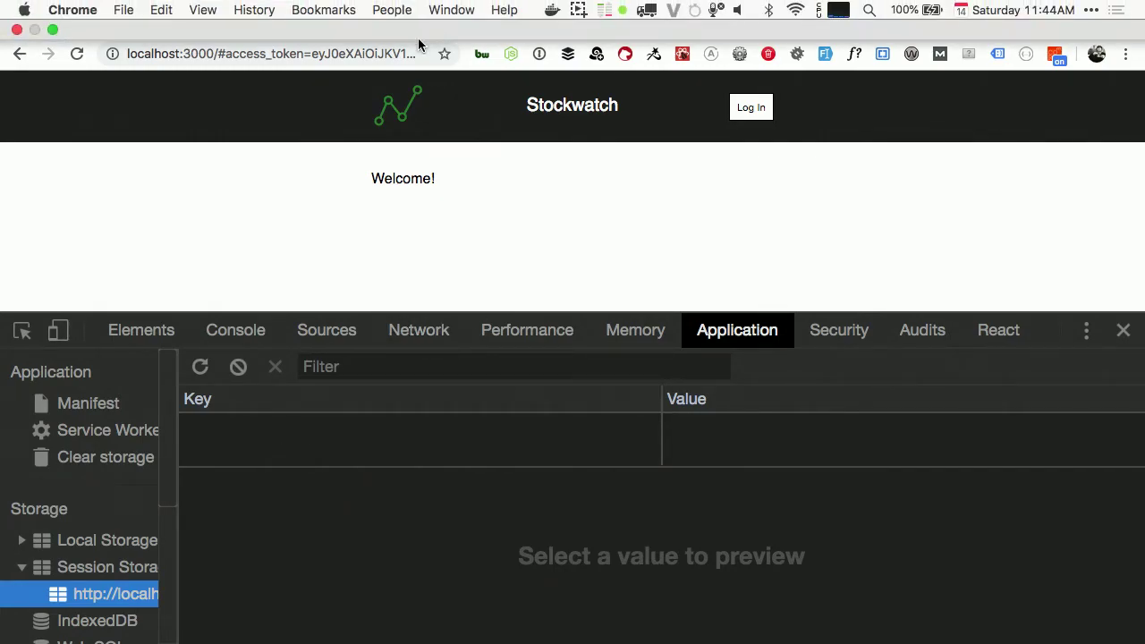
{"action": "left_click", "coordinate": [392, 36]}
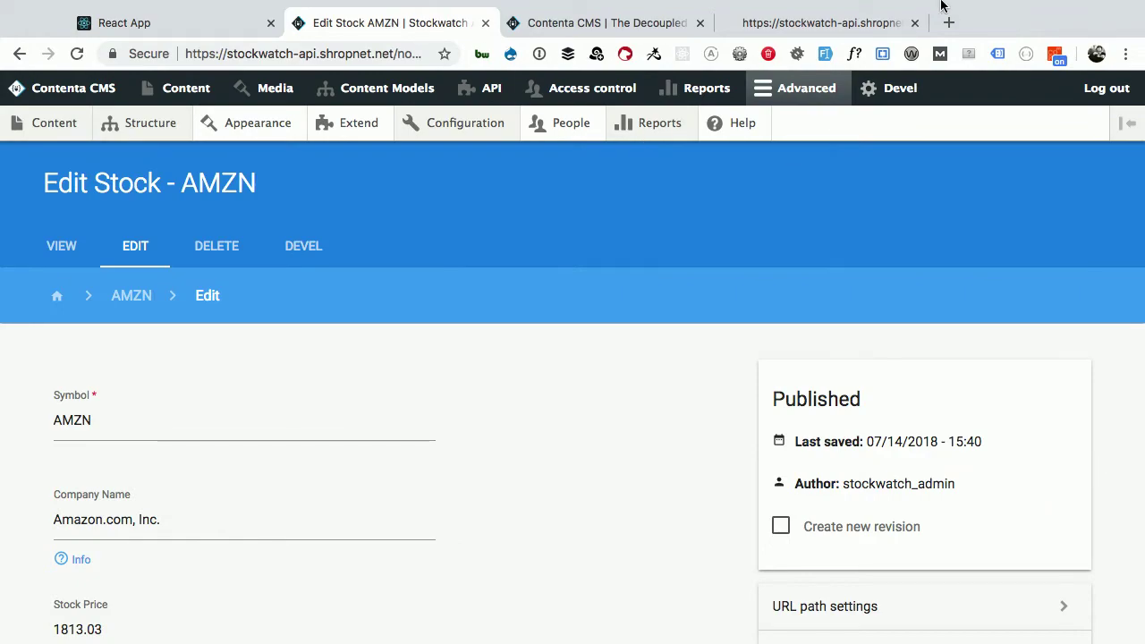
{"action": "left_click", "coordinate": [1110, 93]}
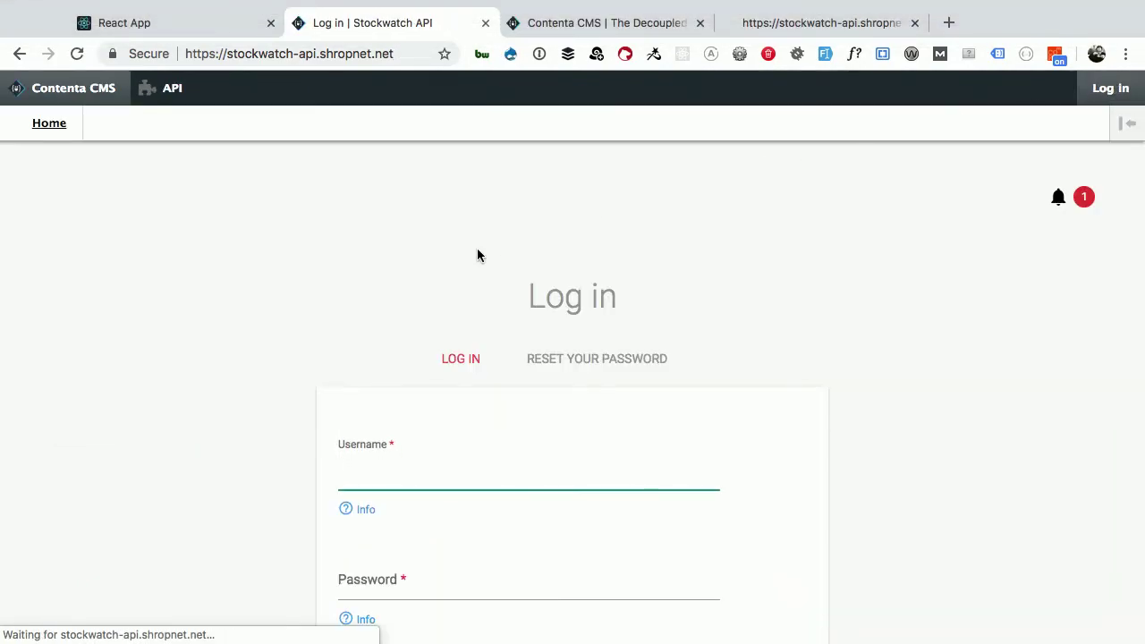
Load the React app at localhost:3000 without the access token in its address, and show the console
{"action": "left_click", "coordinate": [218, 27]}
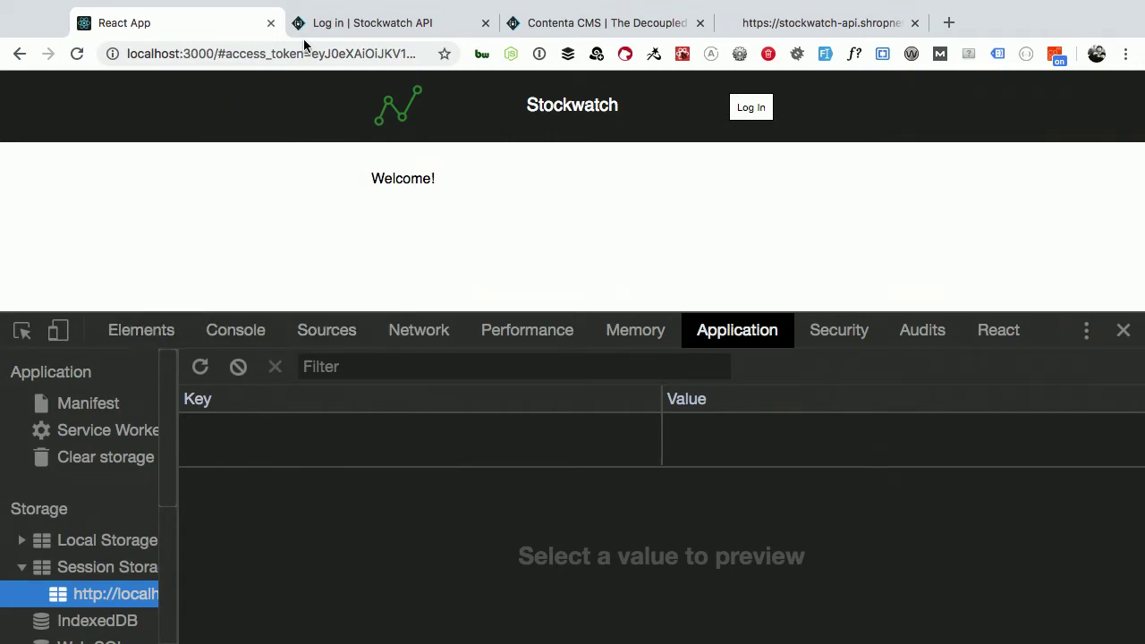
{"action": "left_click", "coordinate": [235, 56]}
{"action": "left_click", "coordinate": [234, 55]}
{"action": "left_click_drag", "start_coordinate": [219, 51], "coordinate": [614, 68]}
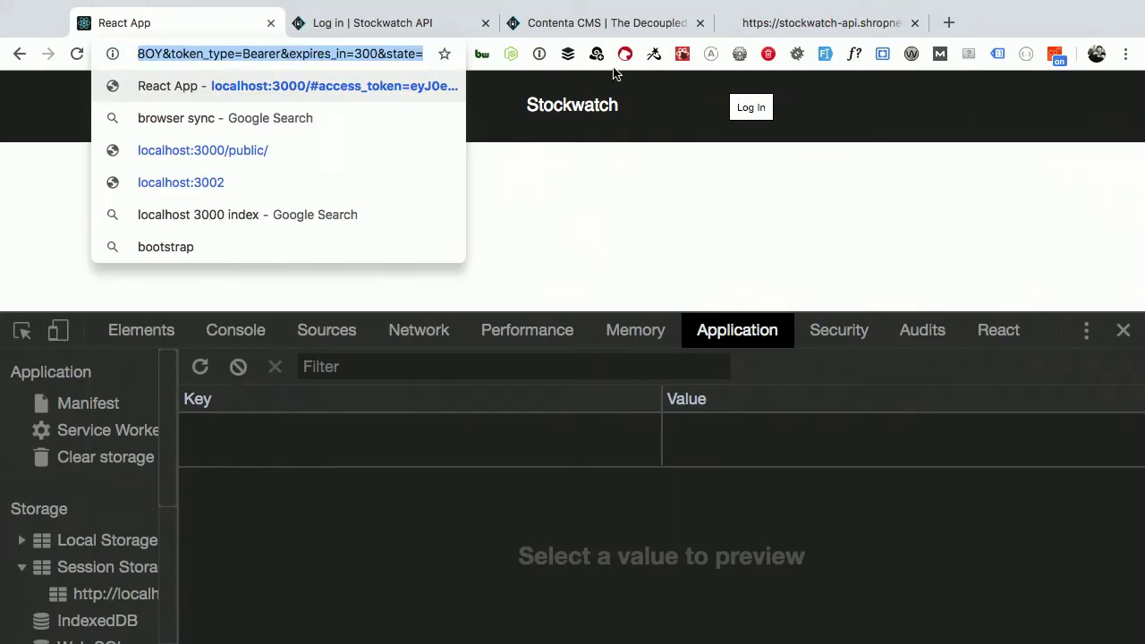
{"action": "key", "text": "BackSpace"}
{"action": "key", "text": "BackSpace"}
{"action": "key", "text": "BackSpace"}
{"action": "type", "text": "000"}
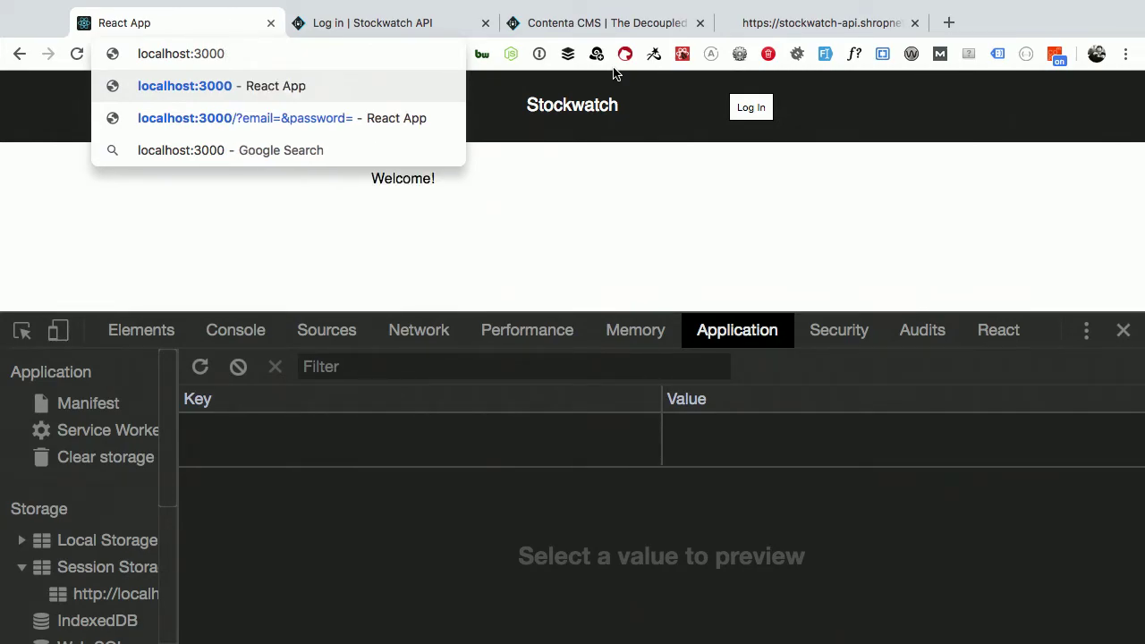
{"action": "key", "text": "Return"}
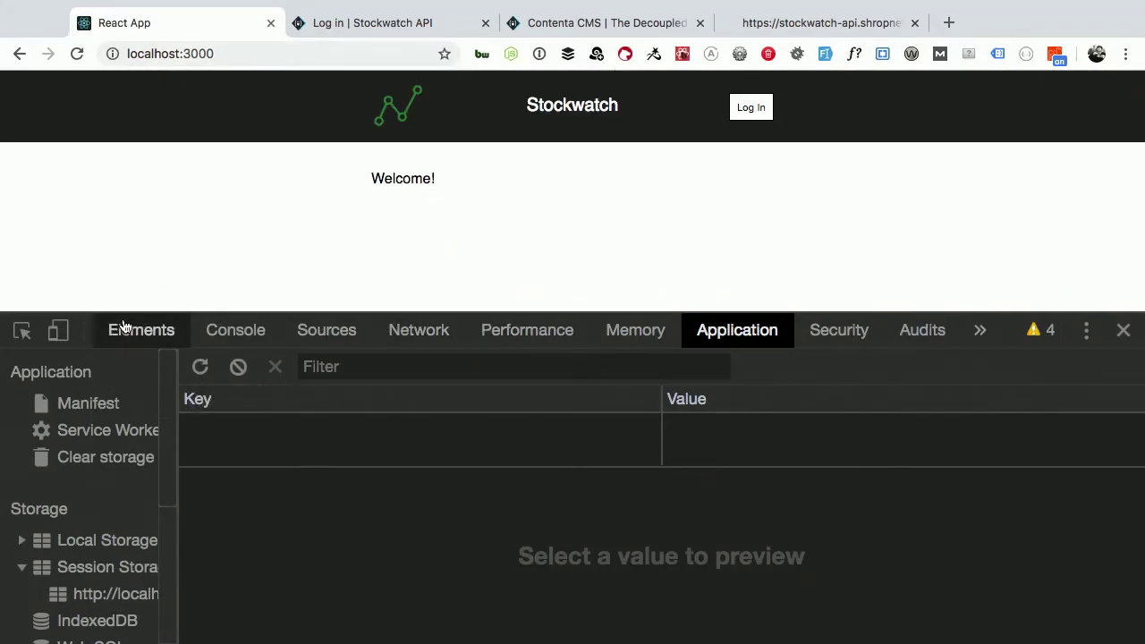
{"action": "left_click", "coordinate": [213, 333]}
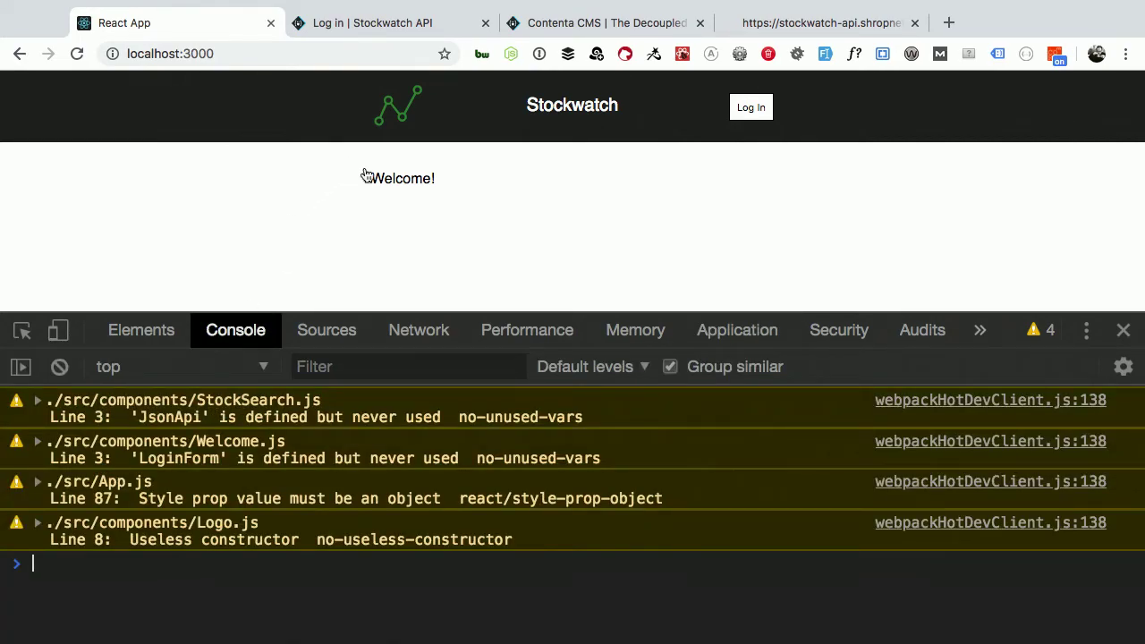
Start the login from the React app and proceed to the CMS login form to authorize the client
{"action": "left_click", "coordinate": [750, 112]}
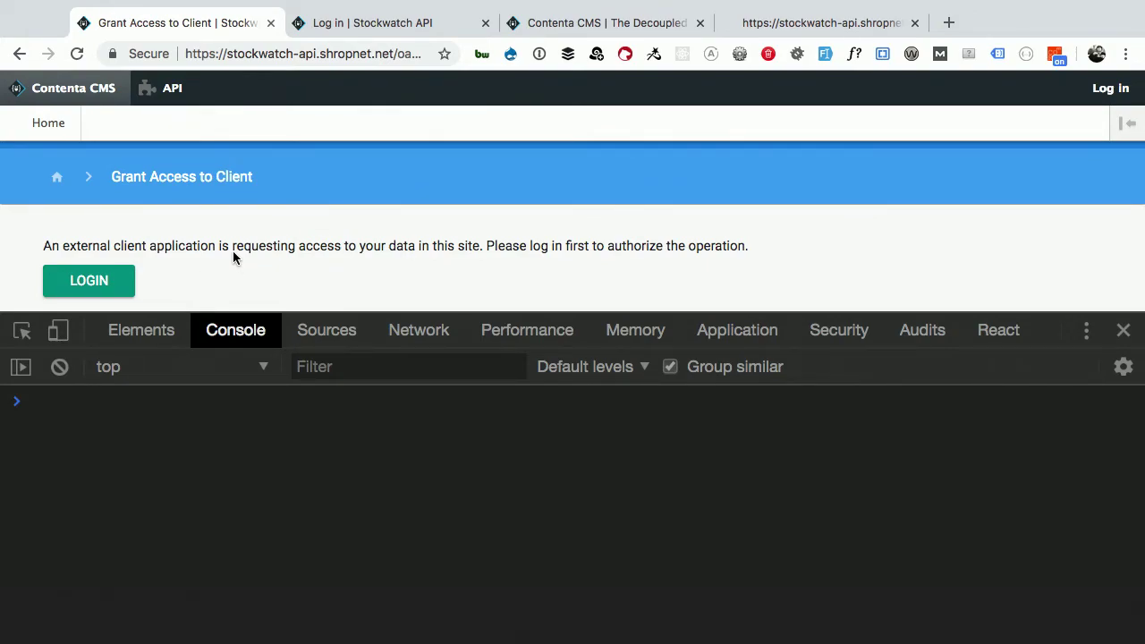
{"action": "left_click", "coordinate": [105, 282]}
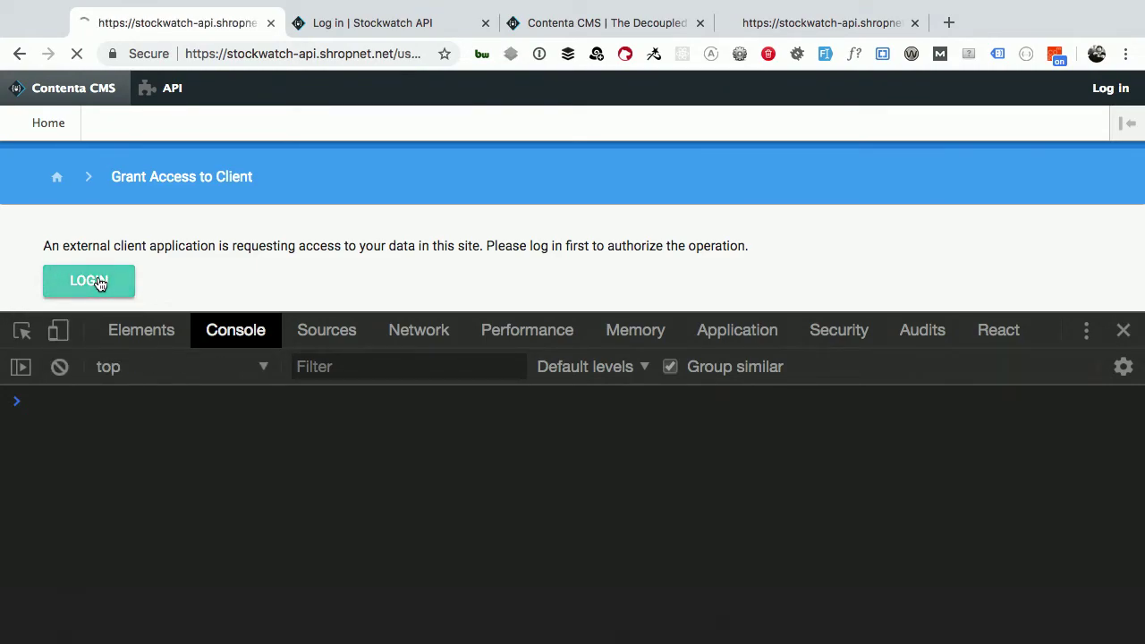
{"action": "scroll", "coordinate": [313, 233], "scroll_direction": "down", "scroll_amount": 2}
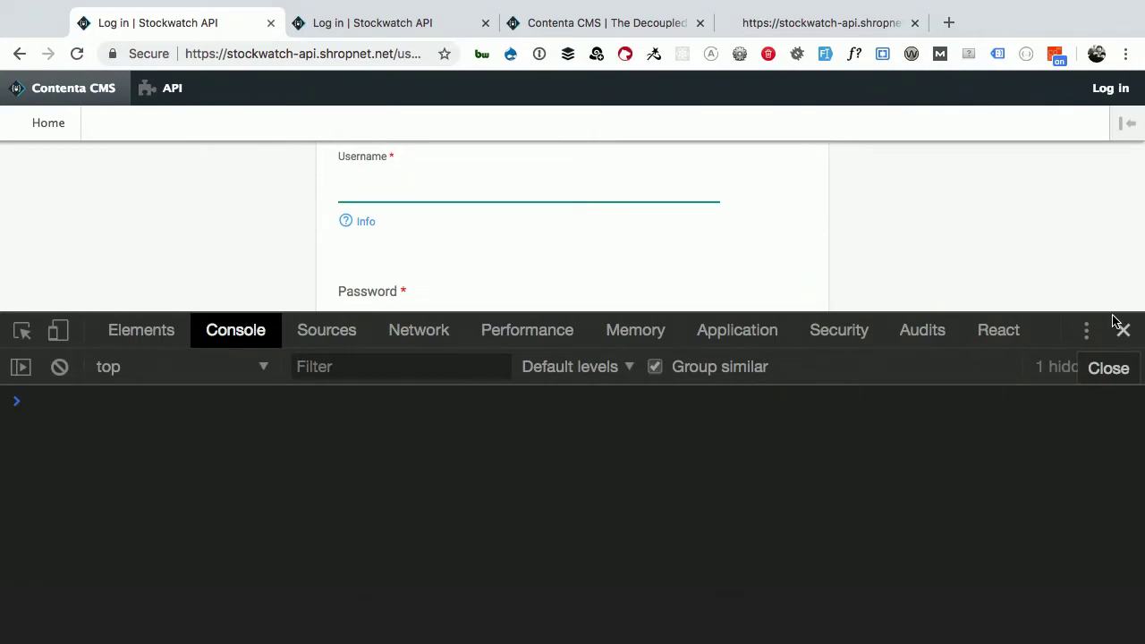
Make room for the CMS login form by shrinking the developer tools, and enter stockwatch_admin as the username
{"action": "left_click_drag", "start_coordinate": [1117, 320], "coordinate": [1090, 478]}
{"action": "left_click", "coordinate": [581, 215]}
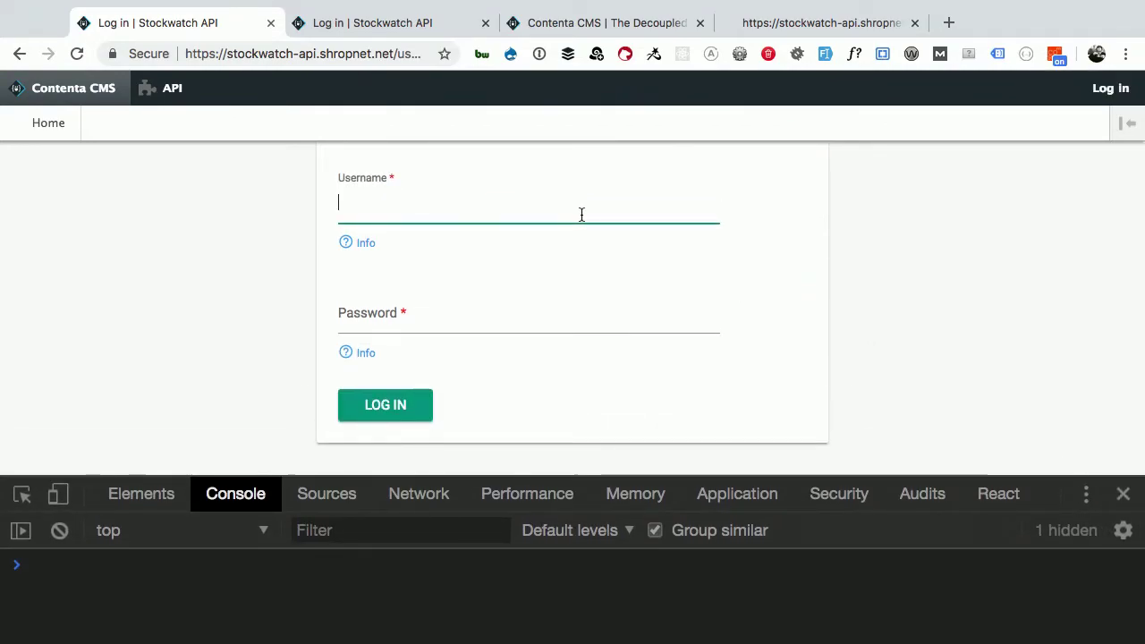
{"action": "type", "text": "stockwat"}
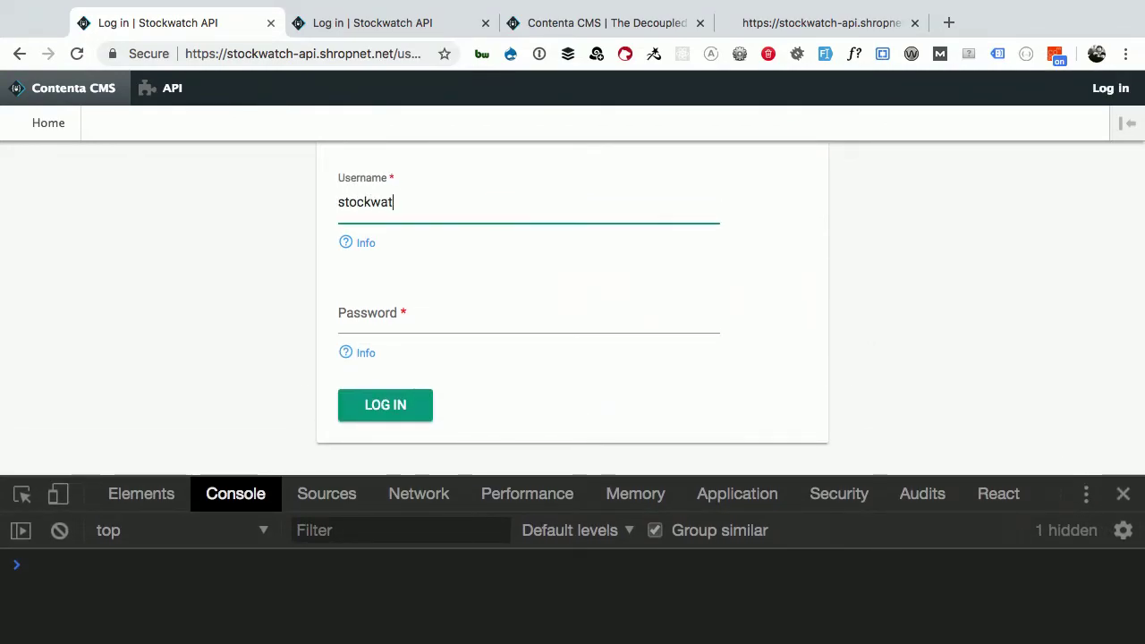
{"action": "type", "text": "ch_admin"}
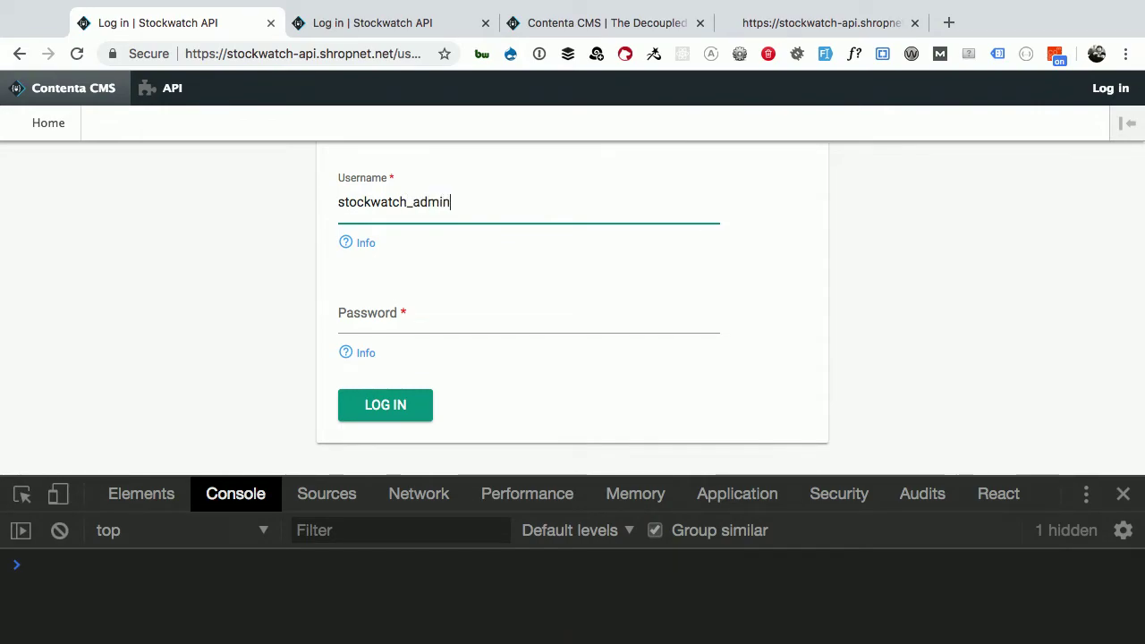
{"action": "key", "text": "Tab"}
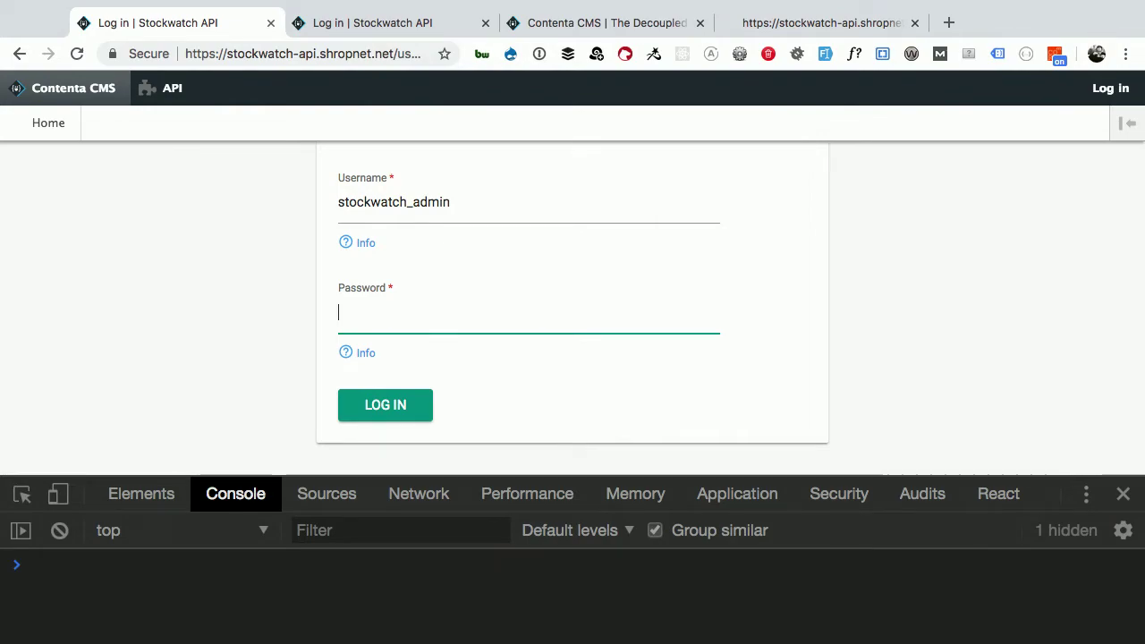
Fill the password from the 1Password entry for Stockwatch API and log in, returning to the React app
{"action": "key", "text": "super+backslash"}
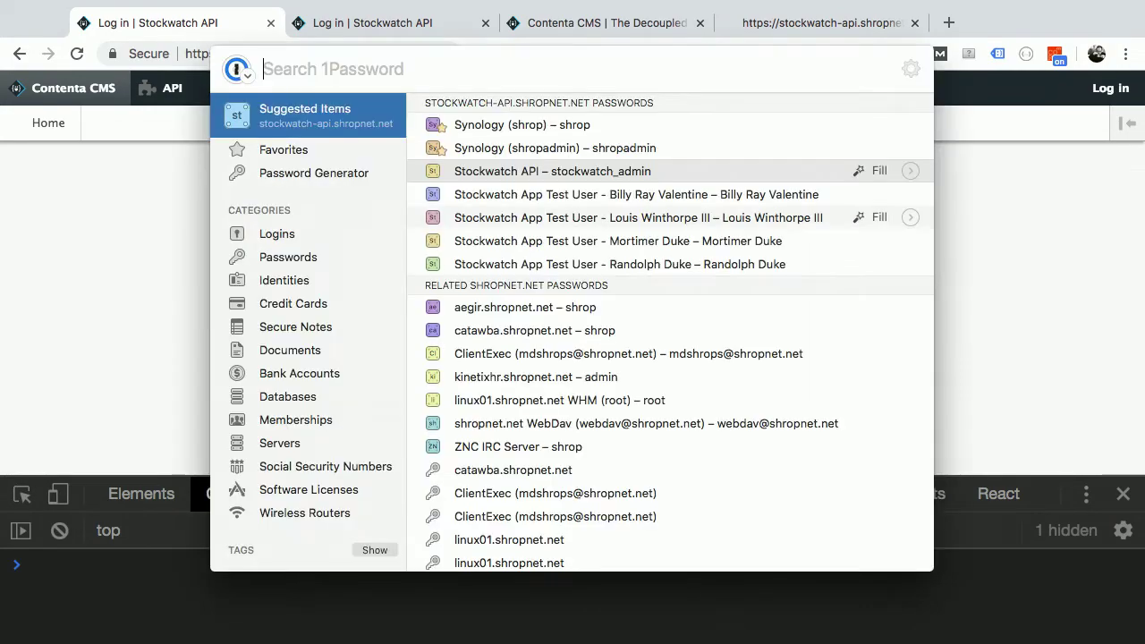
{"action": "key", "text": "Down"}
{"action": "key", "text": "Down"}
{"action": "key", "text": "Up"}
{"action": "key", "text": "Up"}
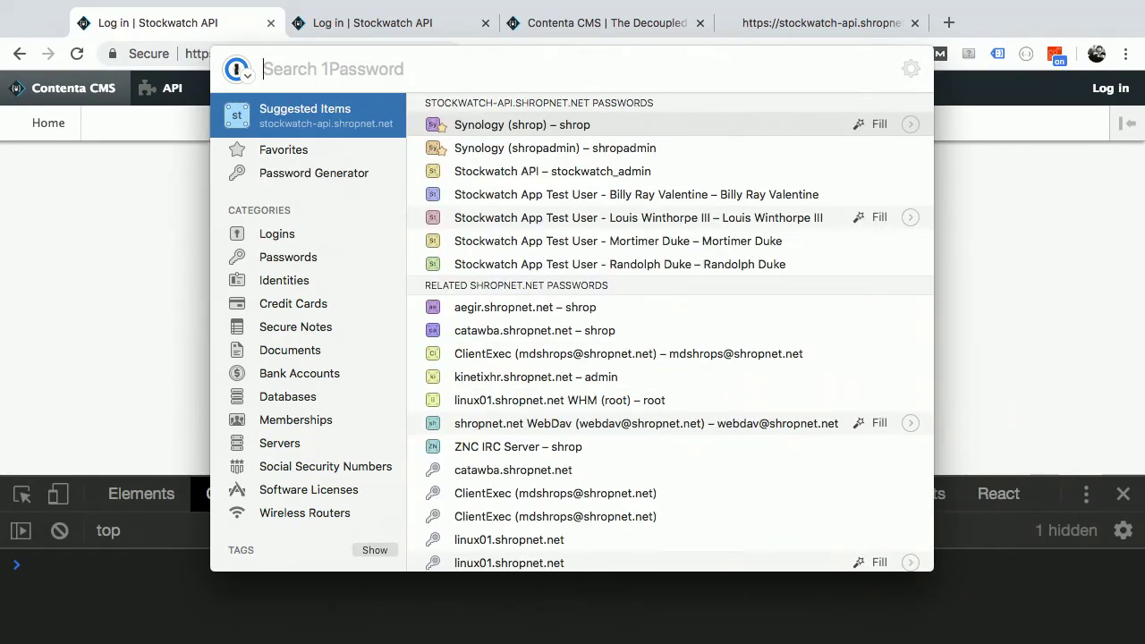
{"action": "left_click", "coordinate": [726, 171]}
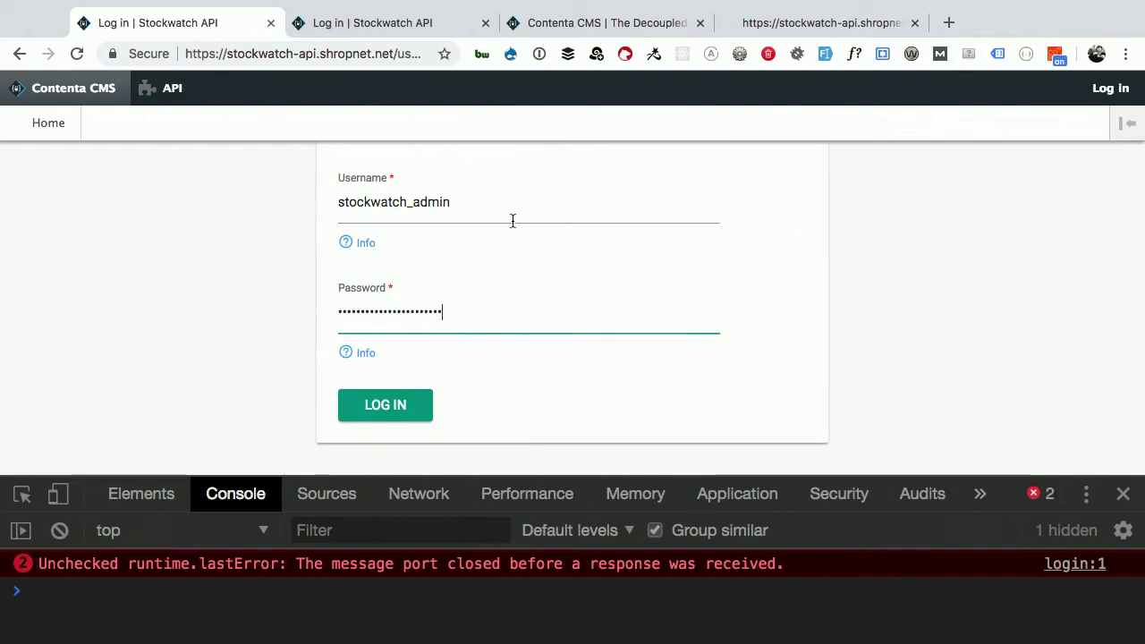
{"action": "left_click", "coordinate": [387, 403]}
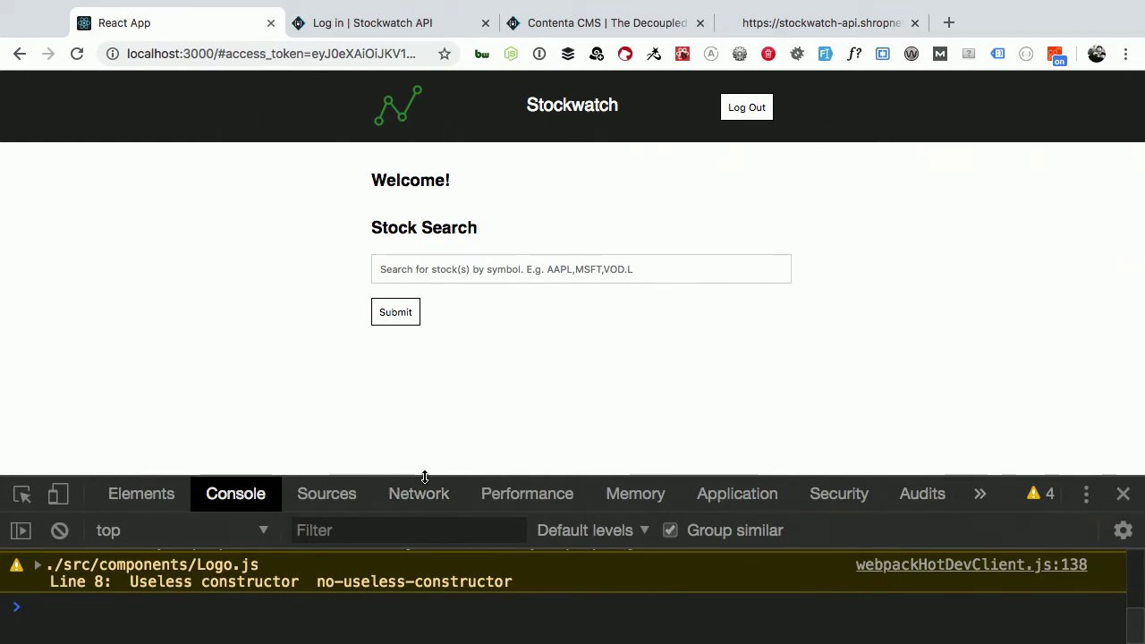
Enlarge the developer tools and inspect the oauthAccessToken entry in the React app's session storage
{"action": "left_click_drag", "start_coordinate": [421, 479], "coordinate": [438, 350]}
{"action": "left_click", "coordinate": [713, 356]}
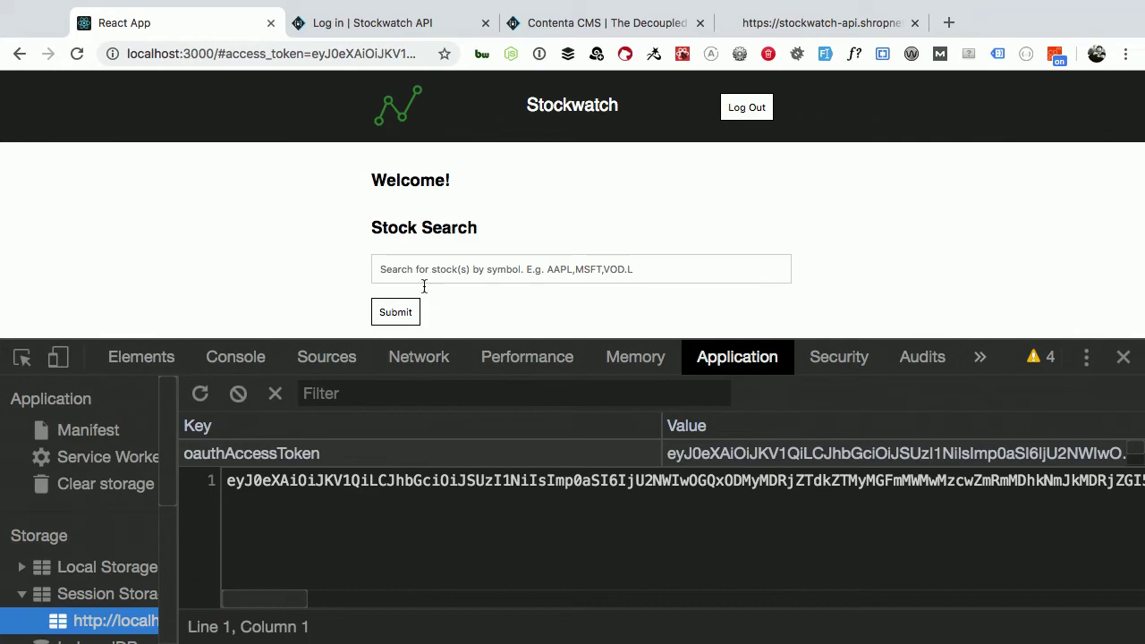
{"action": "left_click", "coordinate": [329, 220]}
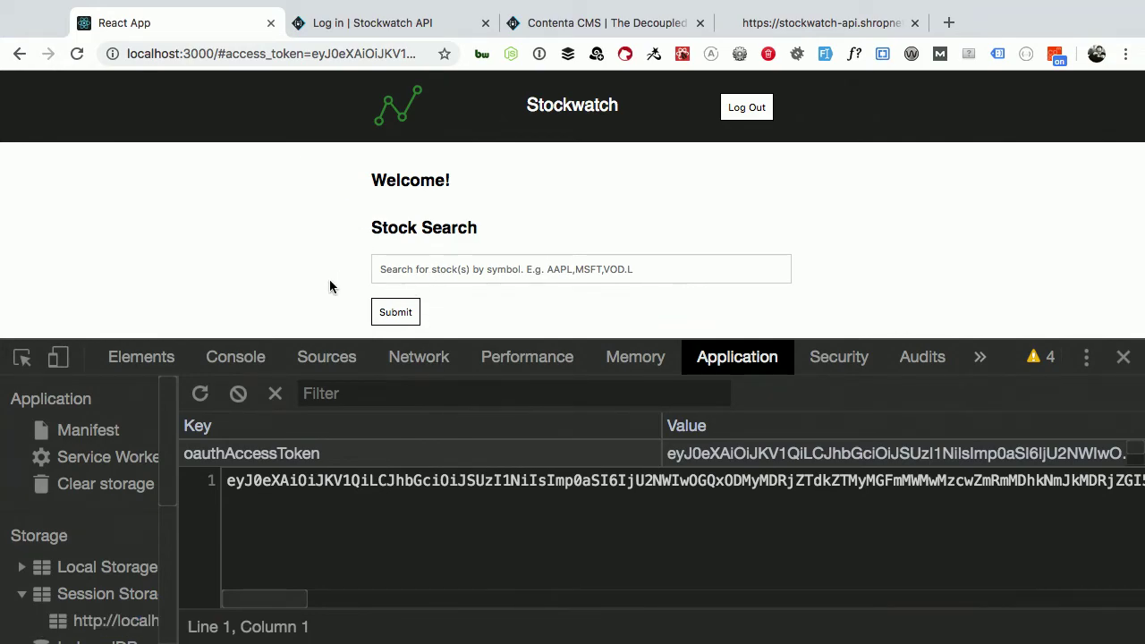
Illustrate the authorization header format by writing Bearer: "access_token" in the Alfred launcher, and dismiss it
{"action": "key", "text": "alt+space"}
{"action": "type", "text": "bea"}
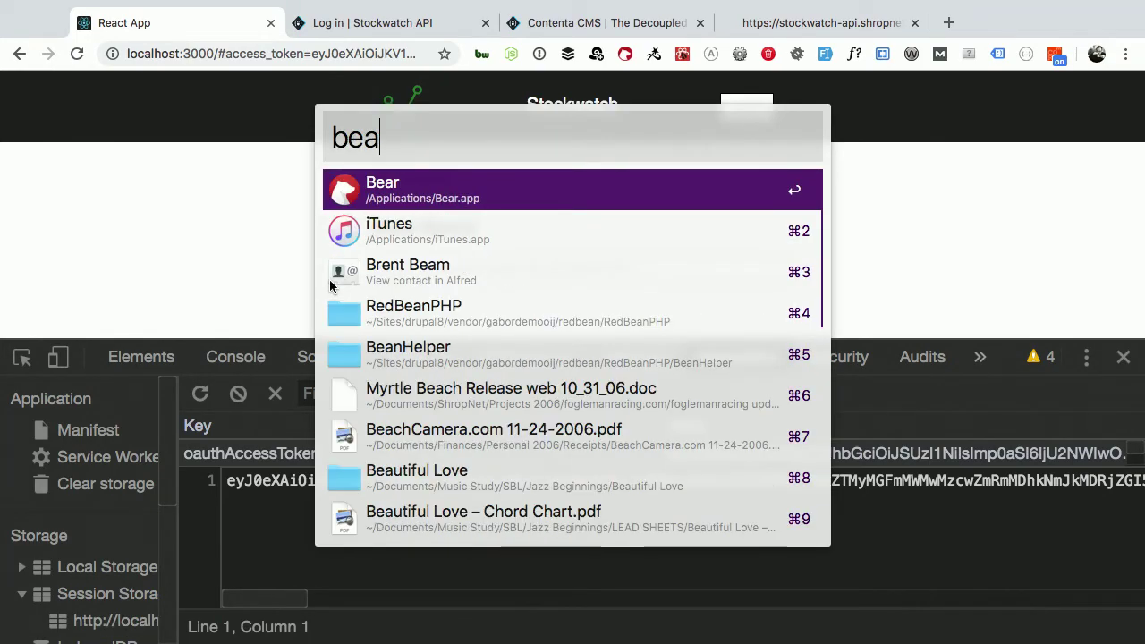
{"action": "key", "text": "BackSpace"}
{"action": "key", "text": "BackSpace"}
{"action": "key", "text": "BackSpace"}
{"action": "type", "text": "Bear"}
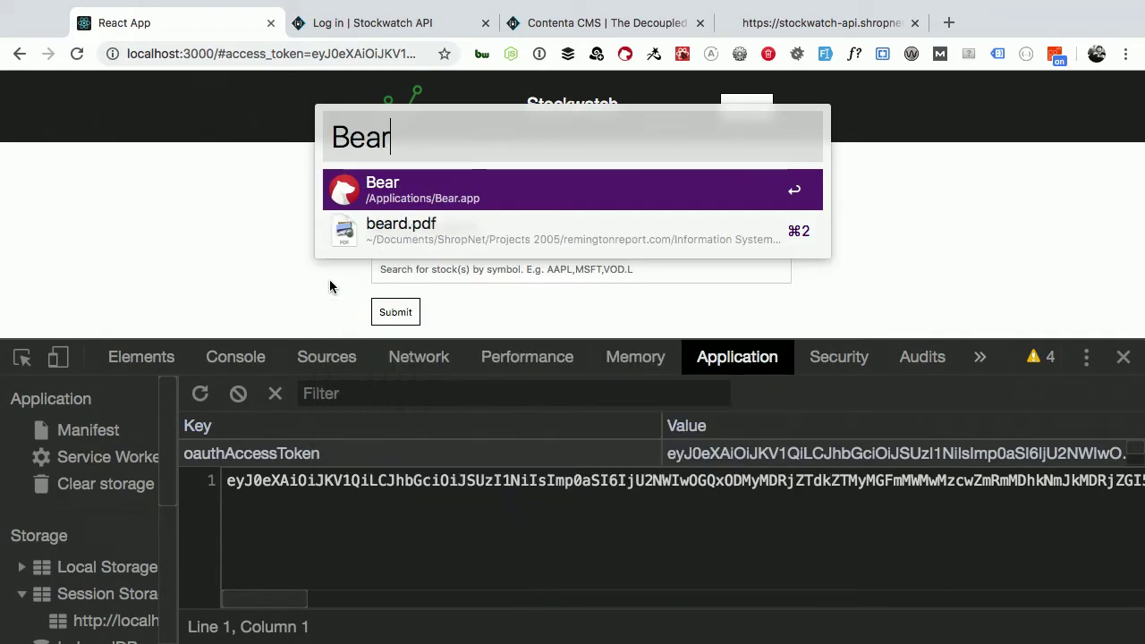
{"action": "type", "text": "er: a"}
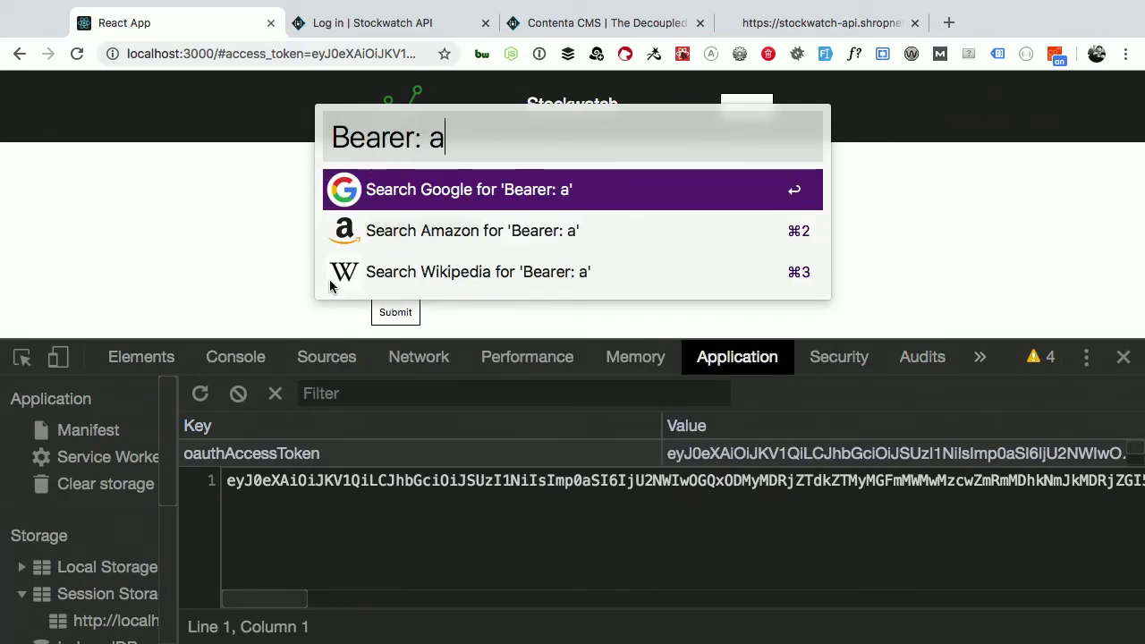
{"action": "key", "text": "BackSpace"}
{"action": "type", "text": "\"access"}
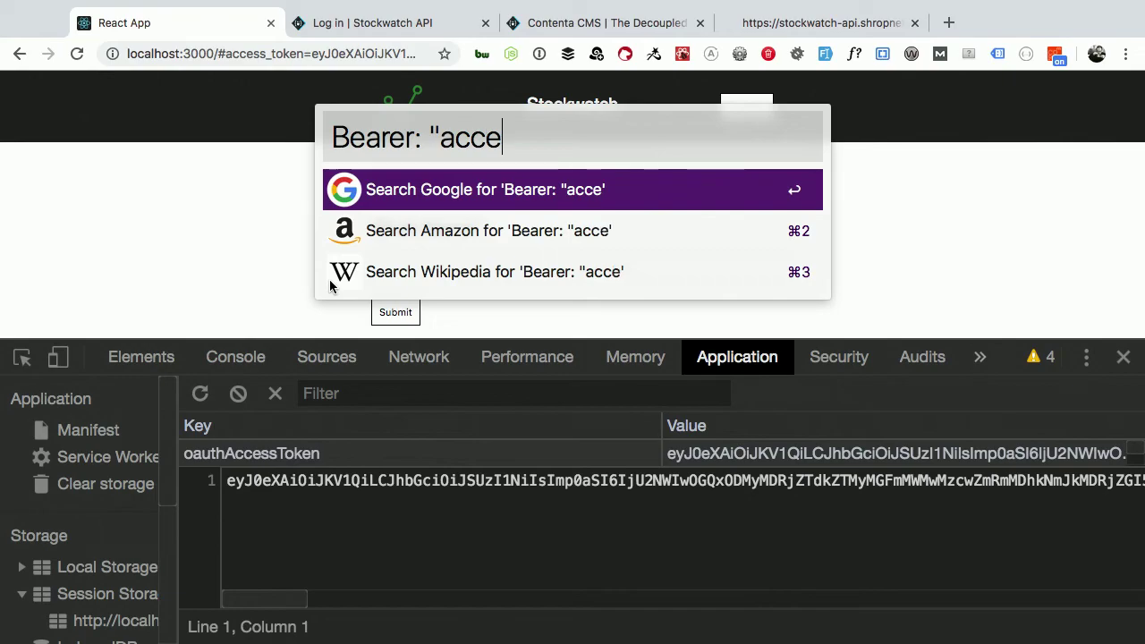
{"action": "type", "text": "_token\""}
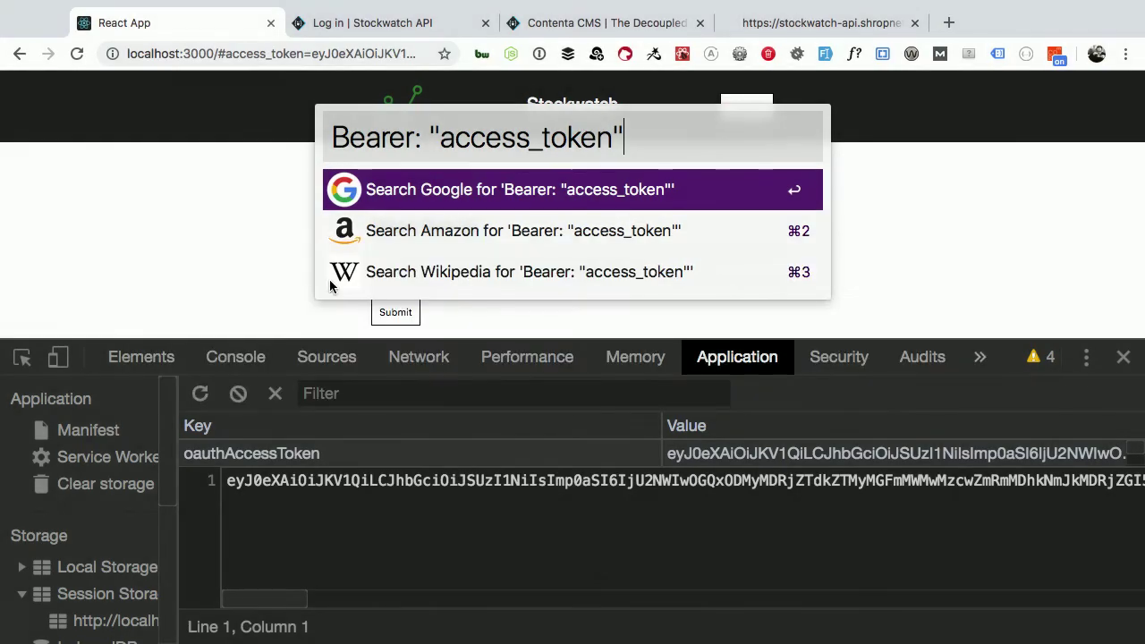
{"action": "key", "text": "Escape"}
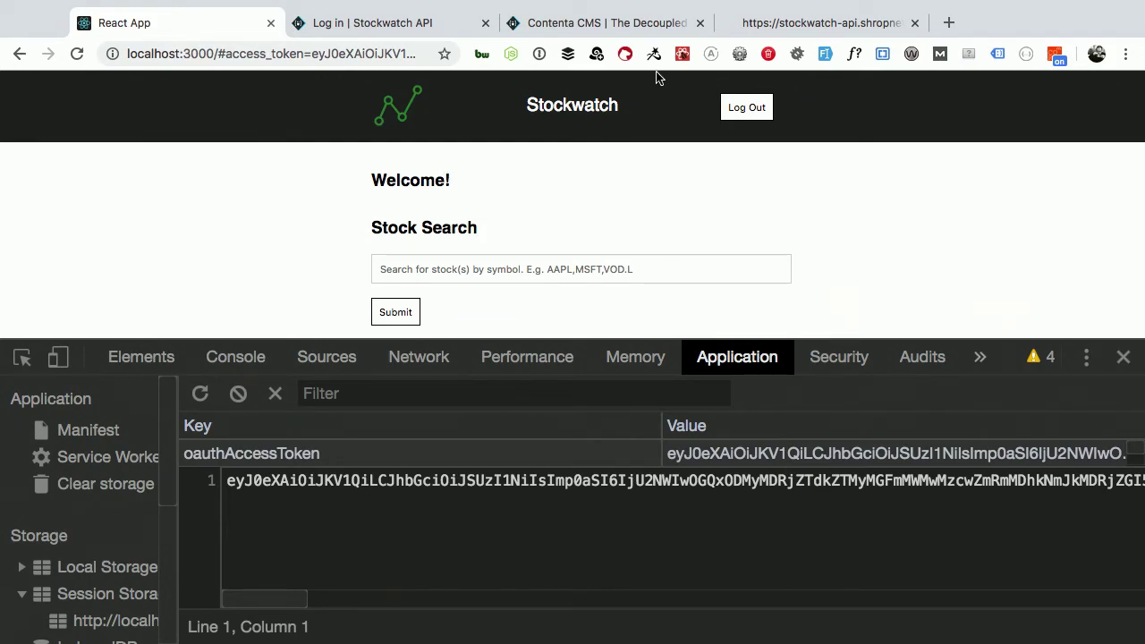
Open the Contenta CMS website and look through its introduction, feature list and mission section
{"action": "left_click", "coordinate": [620, 29]}
{"action": "scroll", "coordinate": [574, 170], "scroll_direction": "down", "scroll_amount": 2}
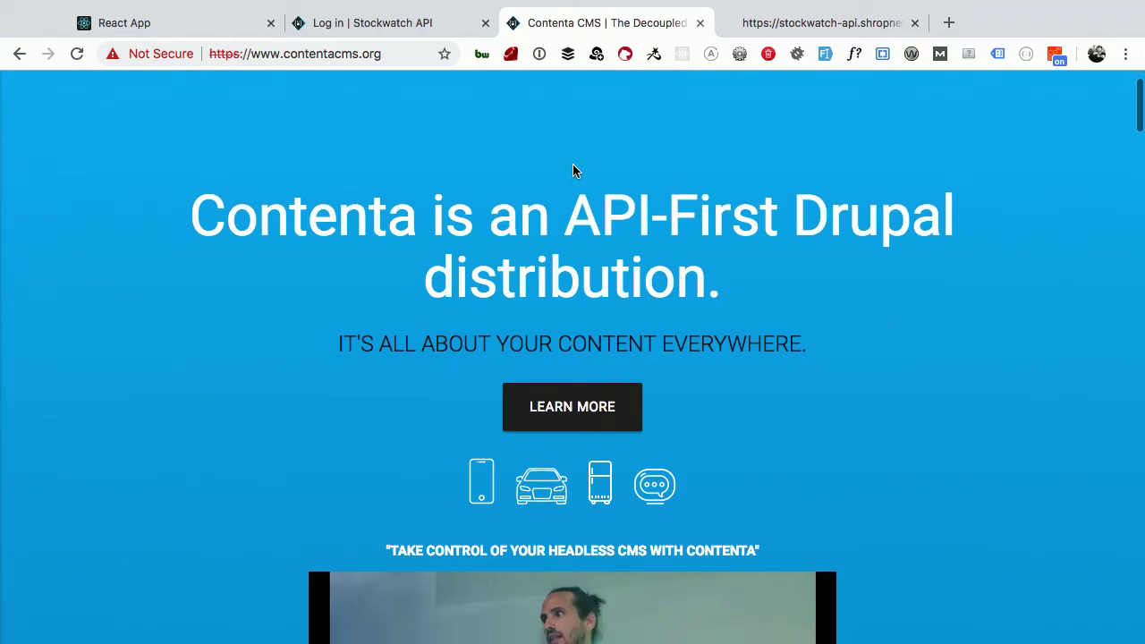
{"action": "scroll", "coordinate": [574, 166], "scroll_direction": "down", "scroll_amount": 2}
{"action": "scroll", "coordinate": [574, 166], "scroll_direction": "down", "scroll_amount": 10}
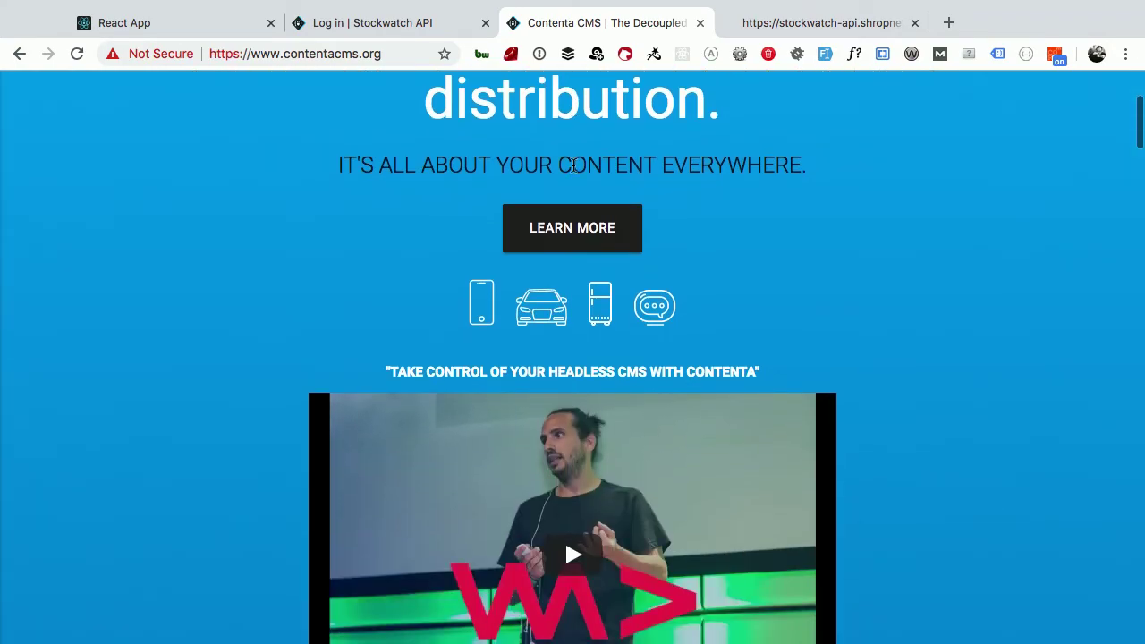
{"action": "scroll", "coordinate": [573, 166], "scroll_direction": "down", "scroll_amount": 10}
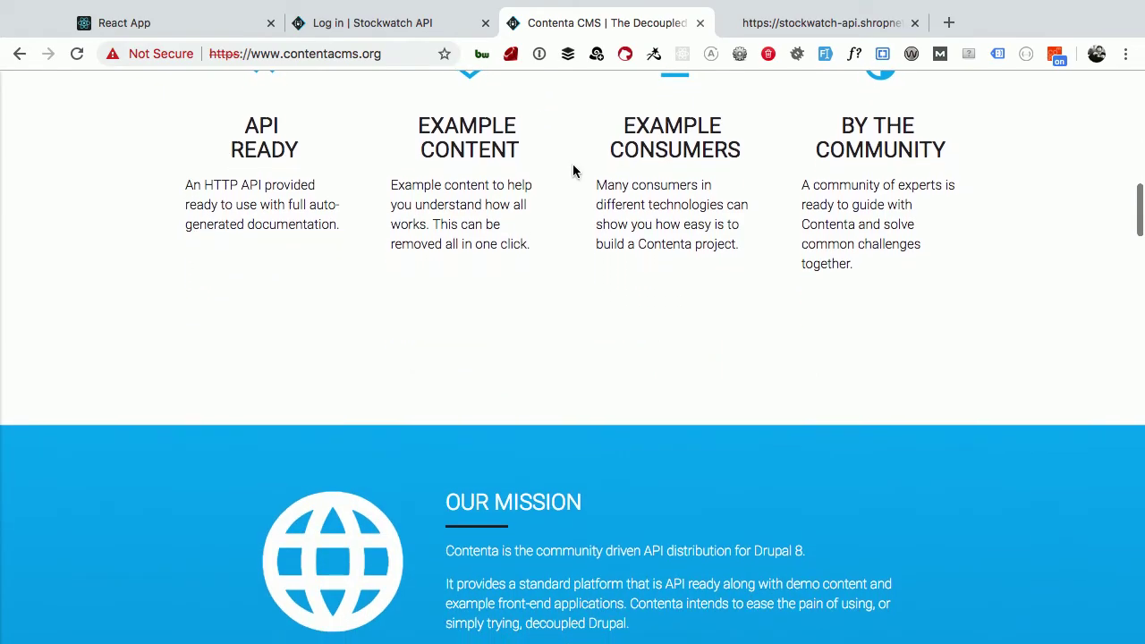
{"action": "scroll", "coordinate": [573, 171], "scroll_direction": "up", "scroll_amount": 2}
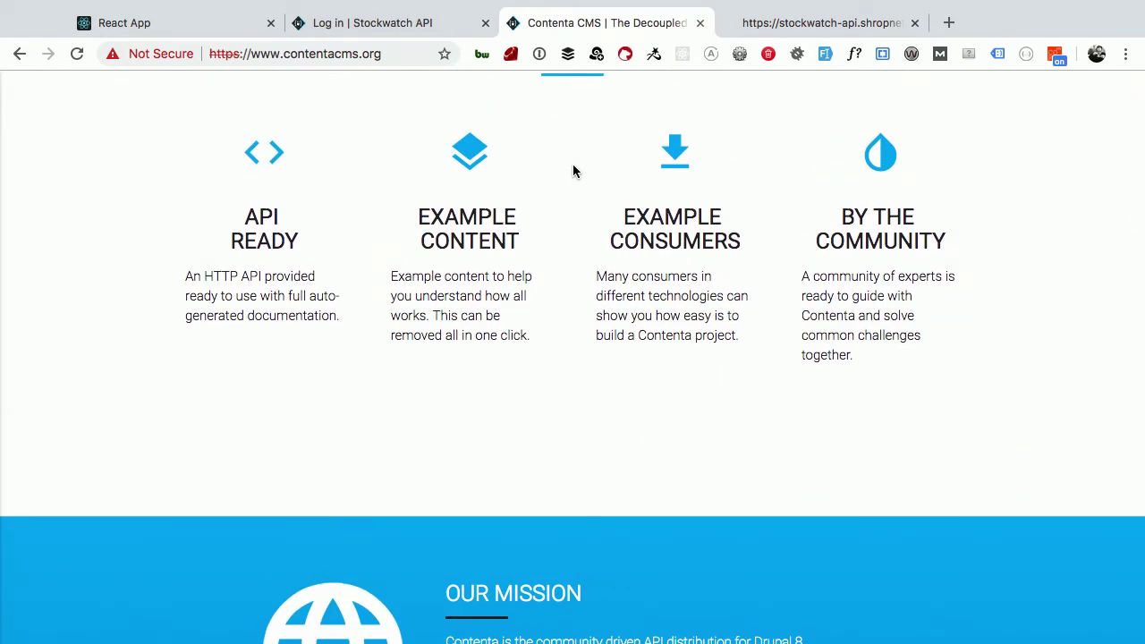